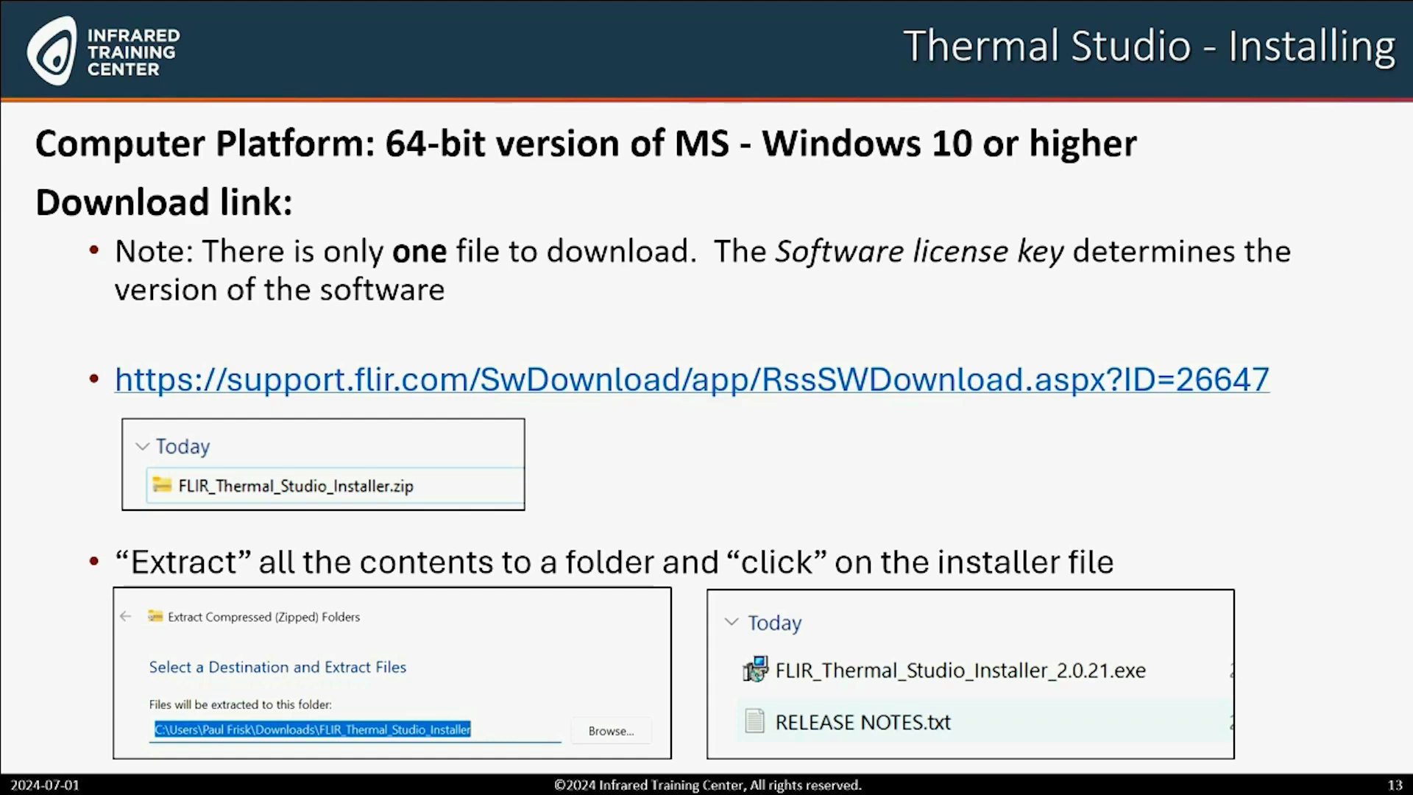
key(Right)
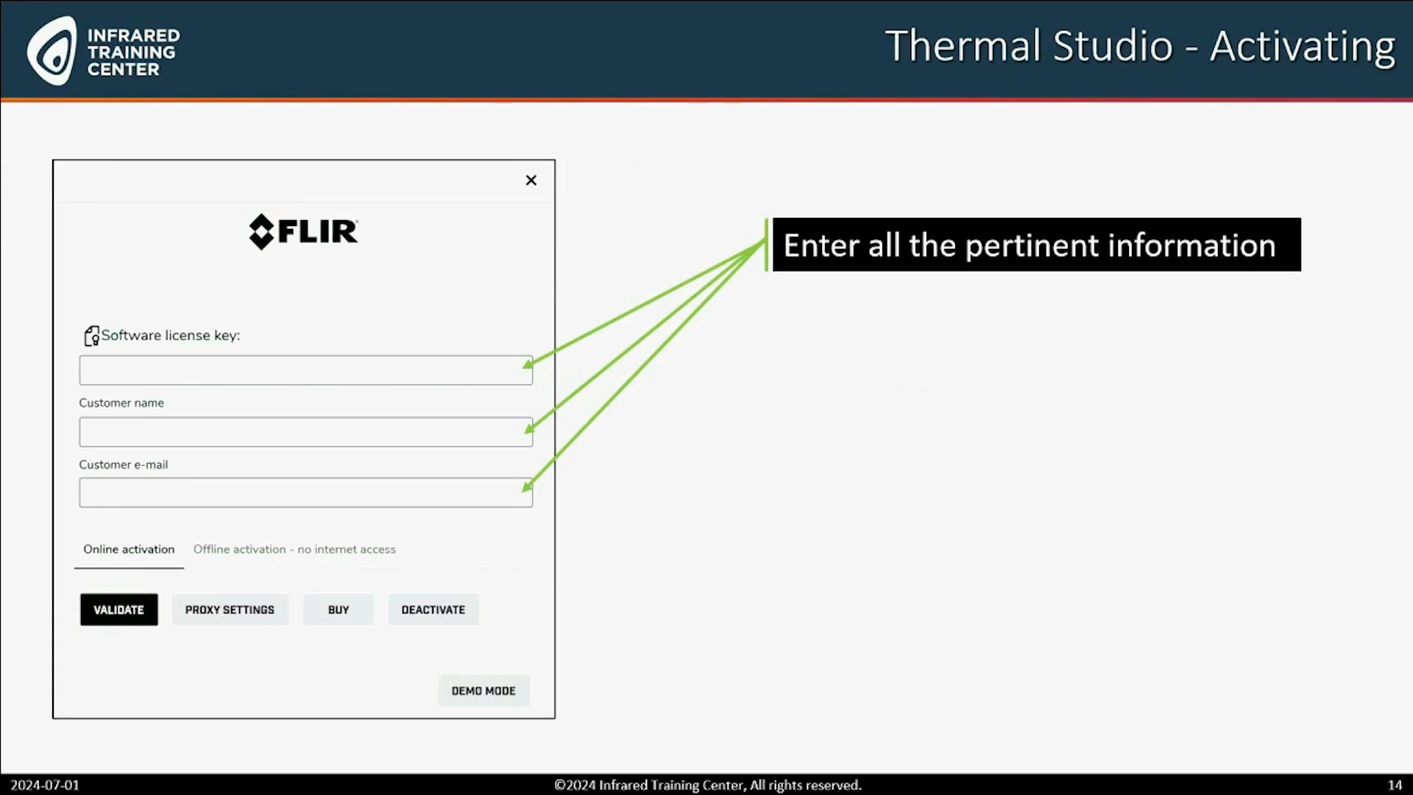
key(Right)
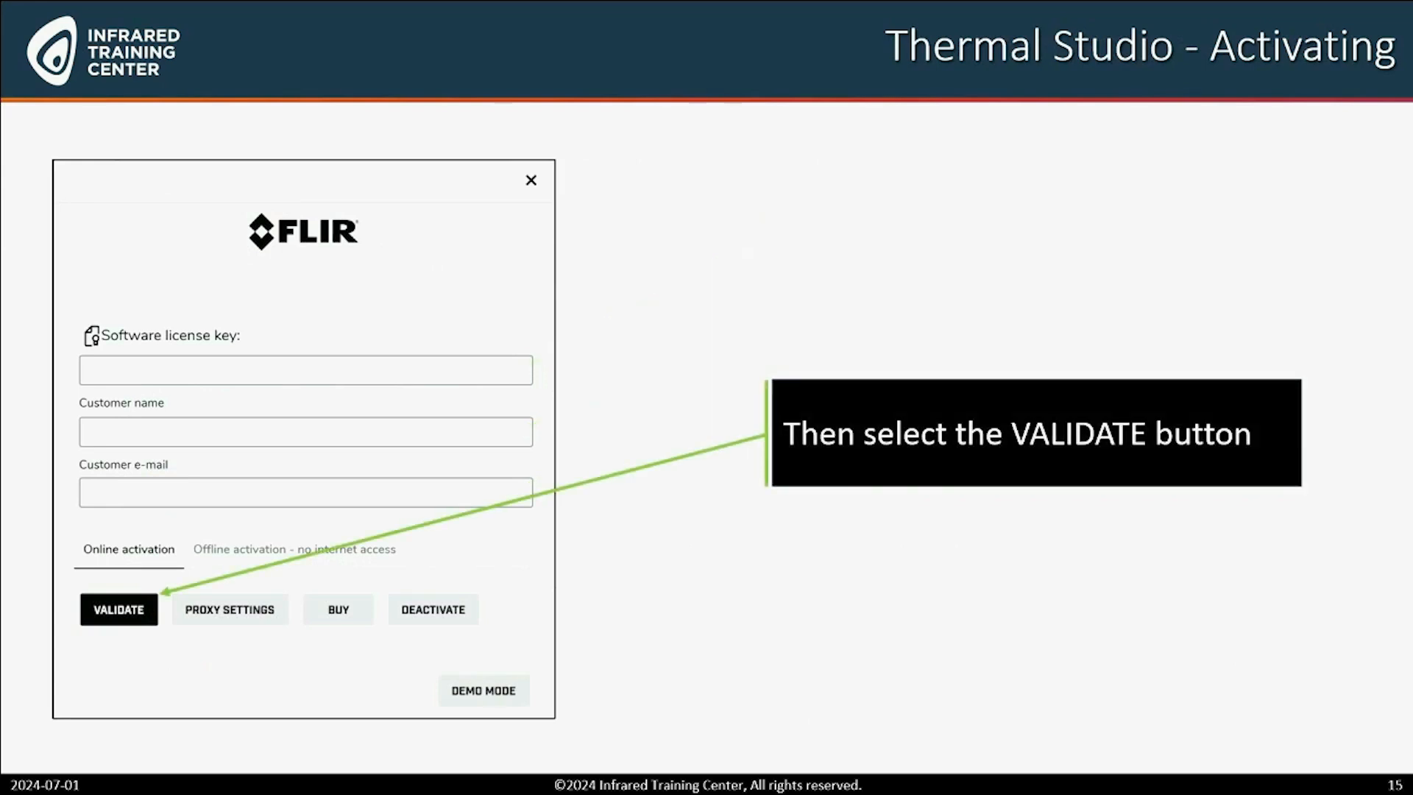
key(Right)
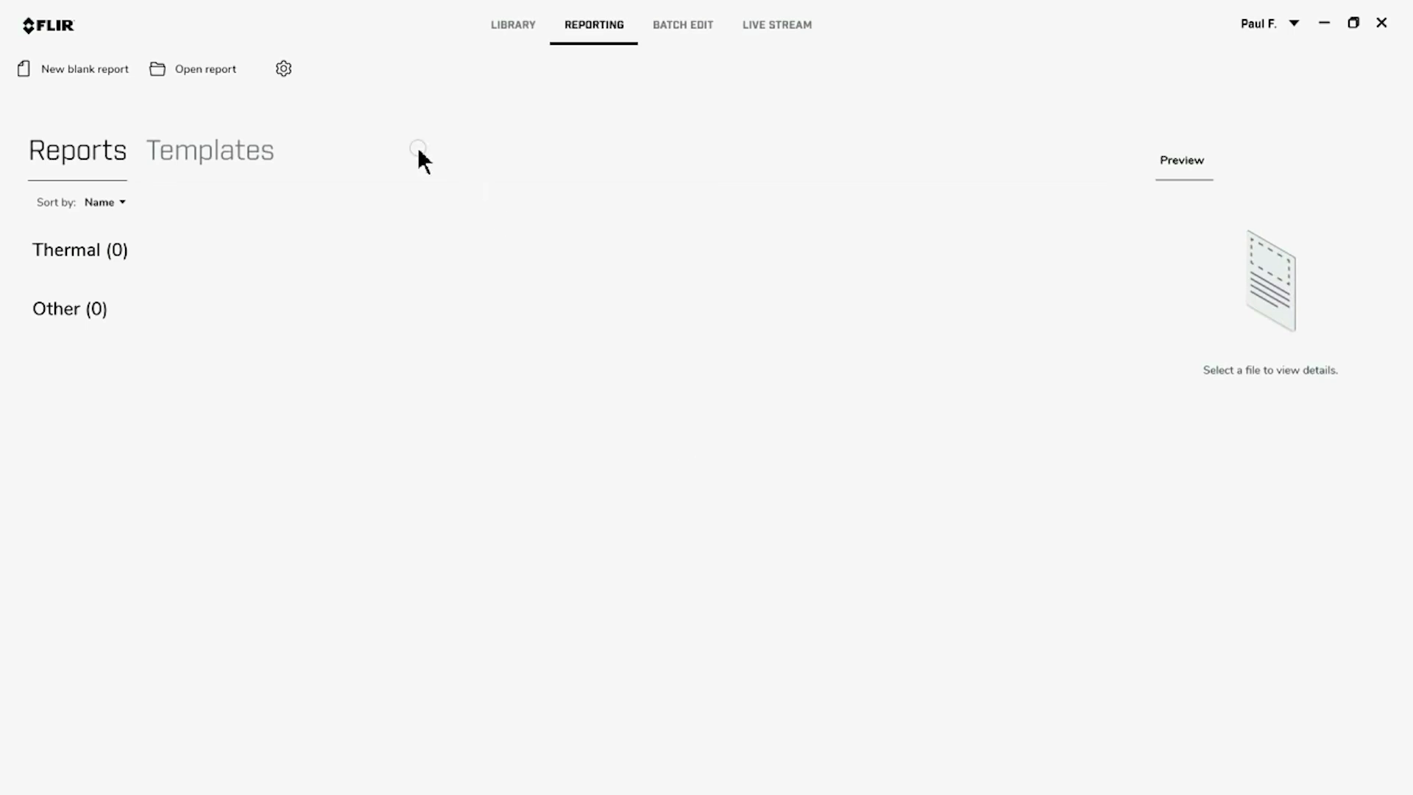
Review the language and region settings and the reporting settings, and save the settings
click(287, 70)
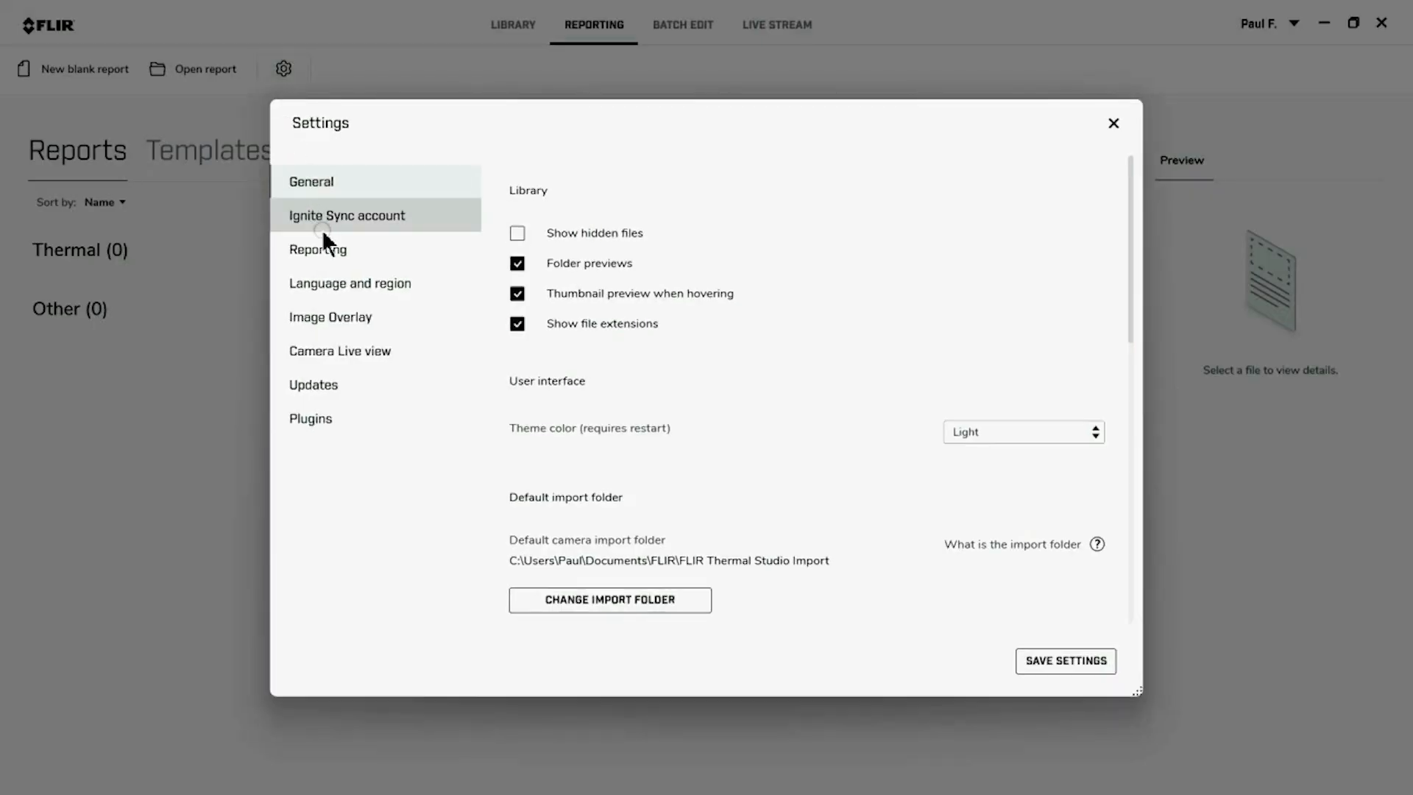
click(327, 284)
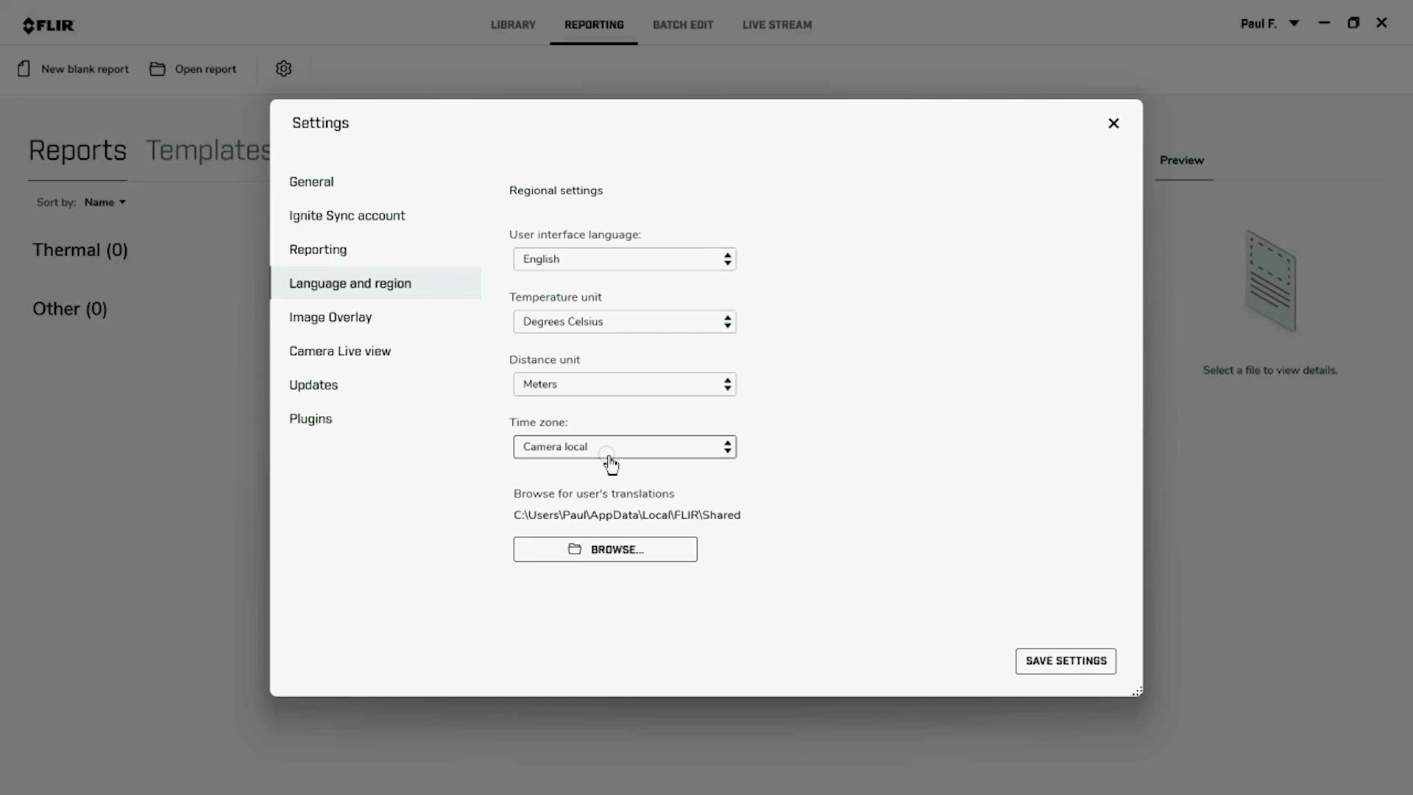
click(324, 249)
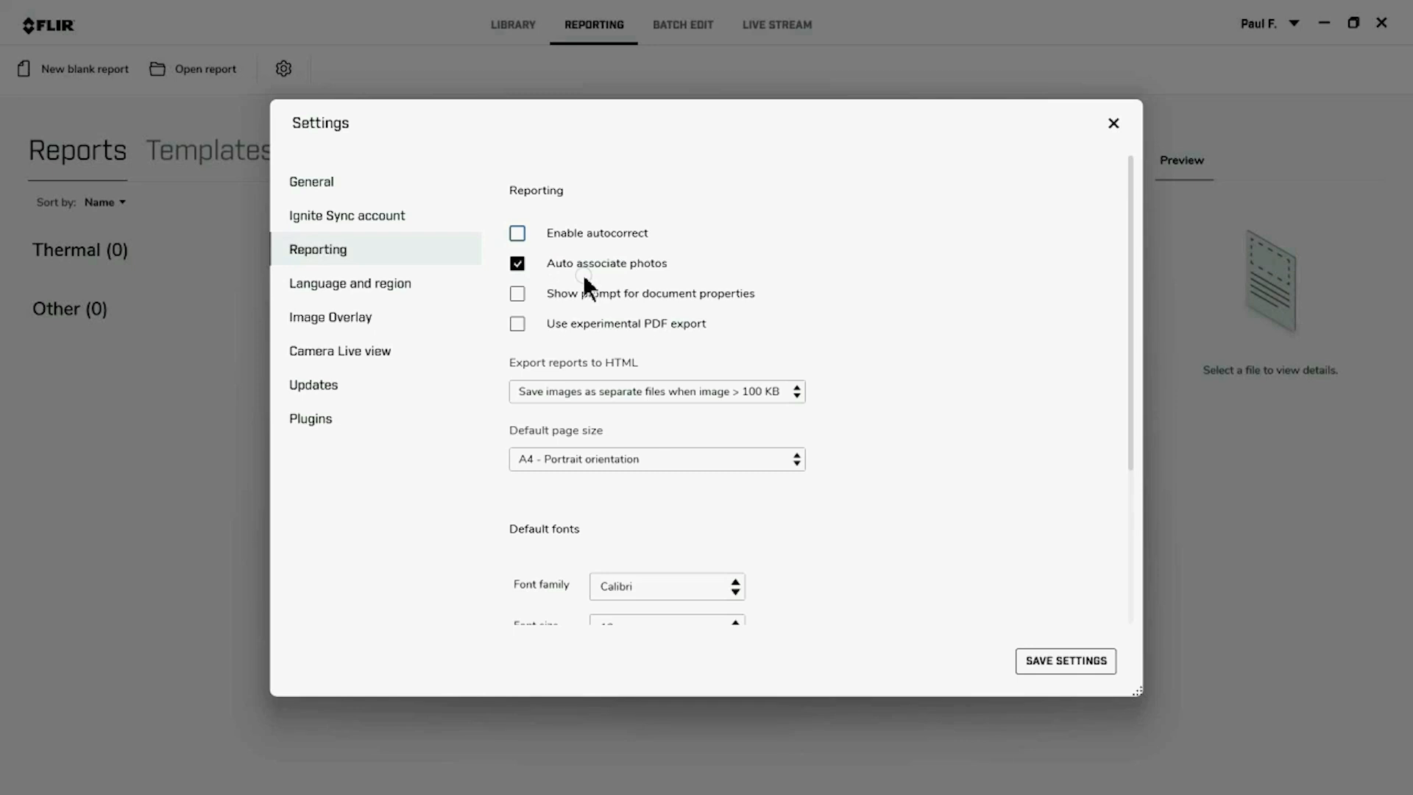
click(1064, 663)
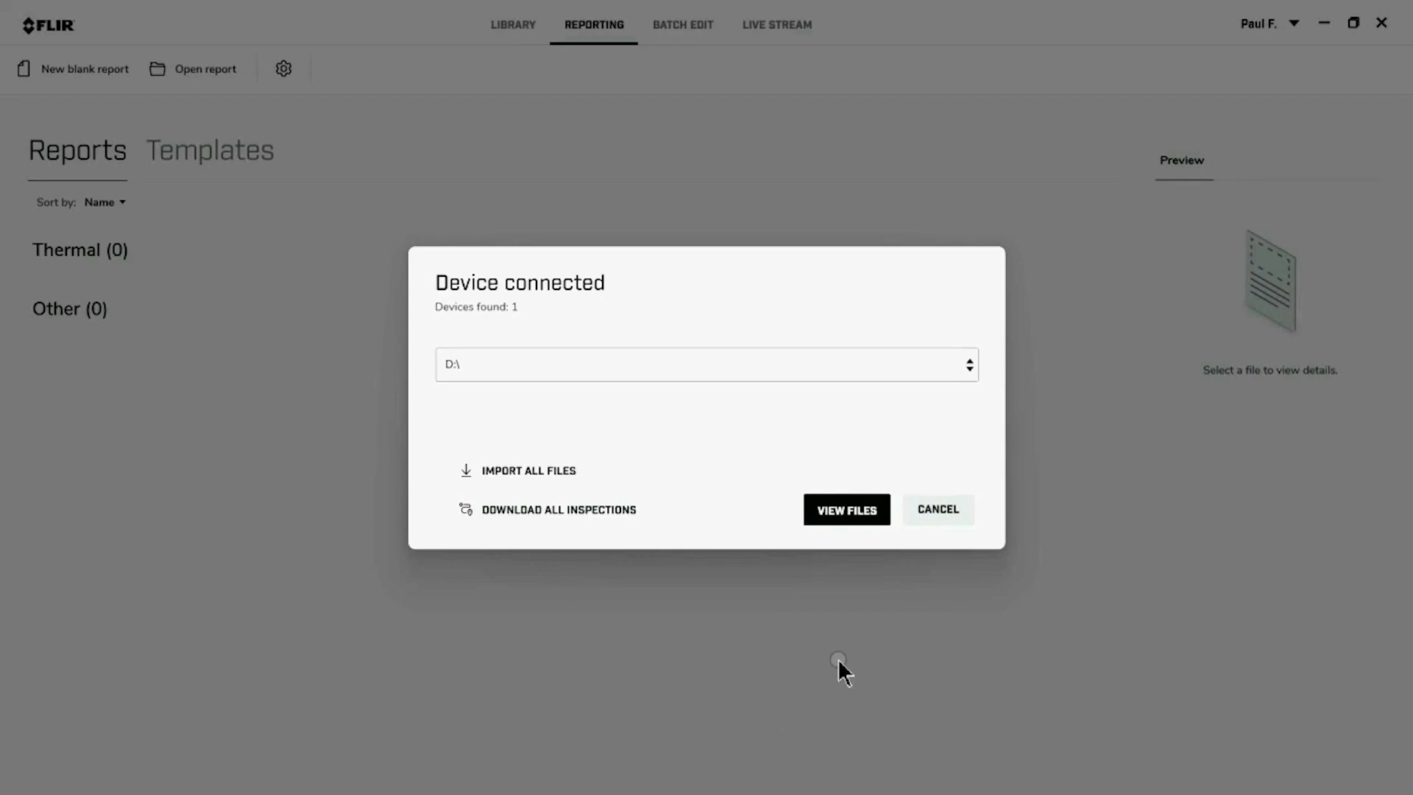
Import all files from the connected device D:\ into the FLIR Thermal Studio Import folder
click(508, 482)
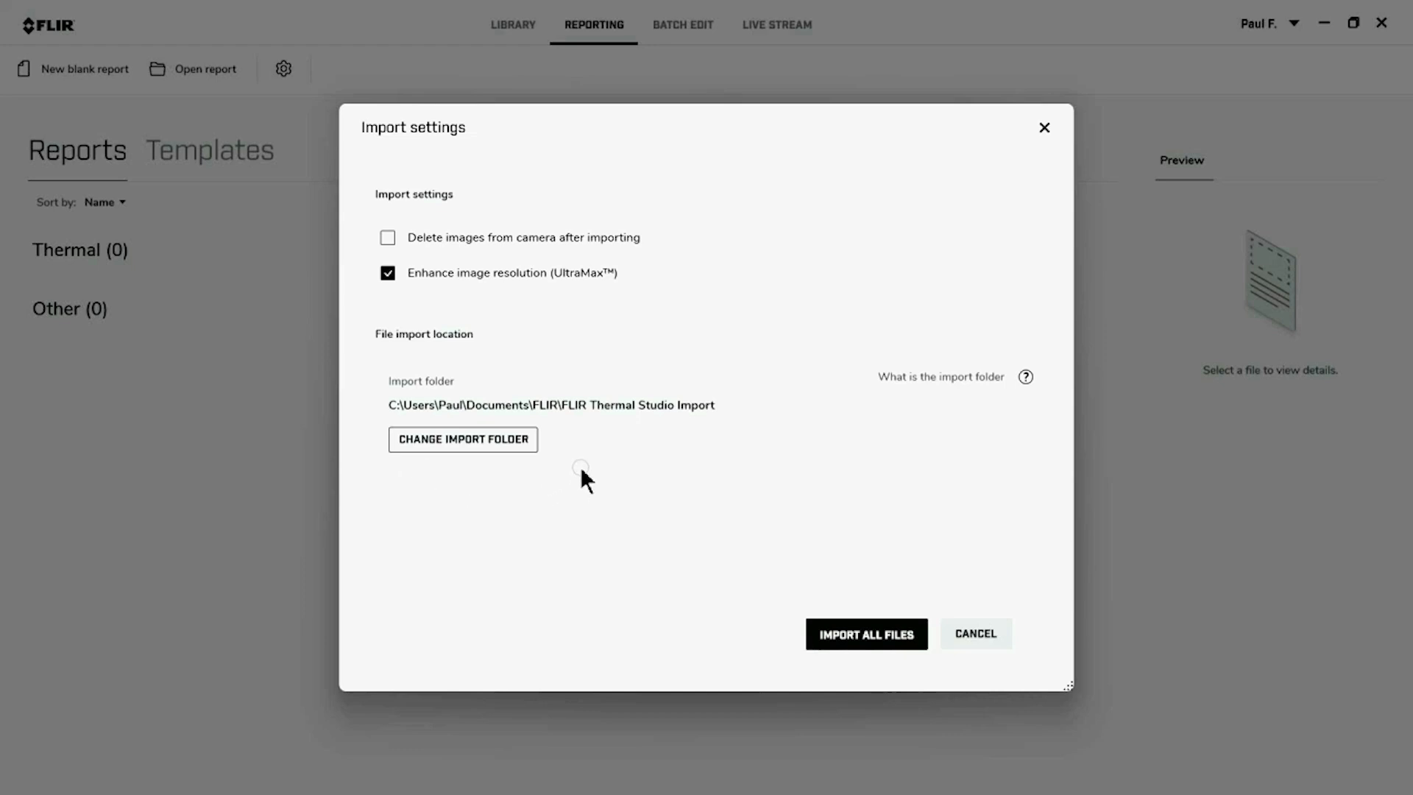
click(435, 441)
click(845, 645)
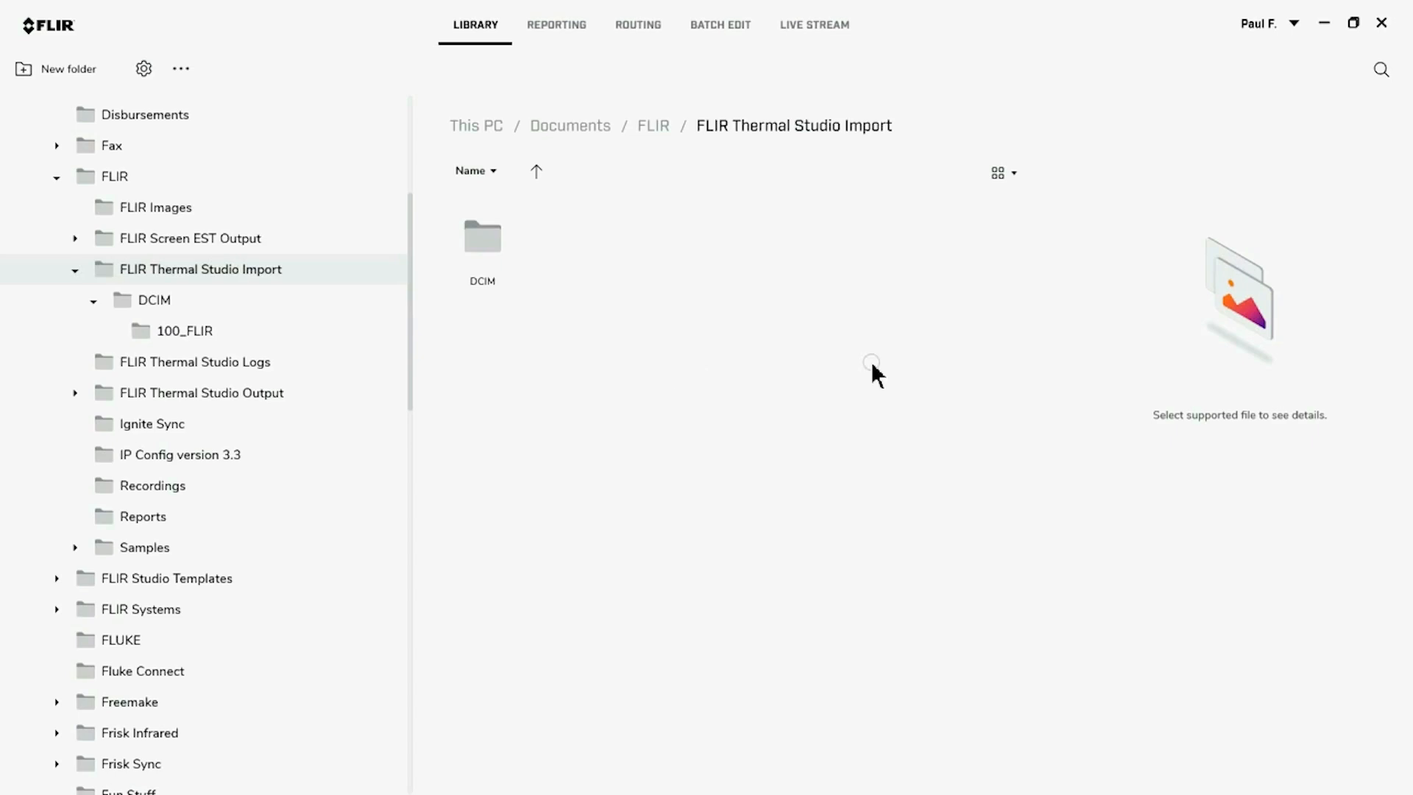
Open the imported DCIM/100_FLIR folder and show its images as very large icons
double_click(497, 262)
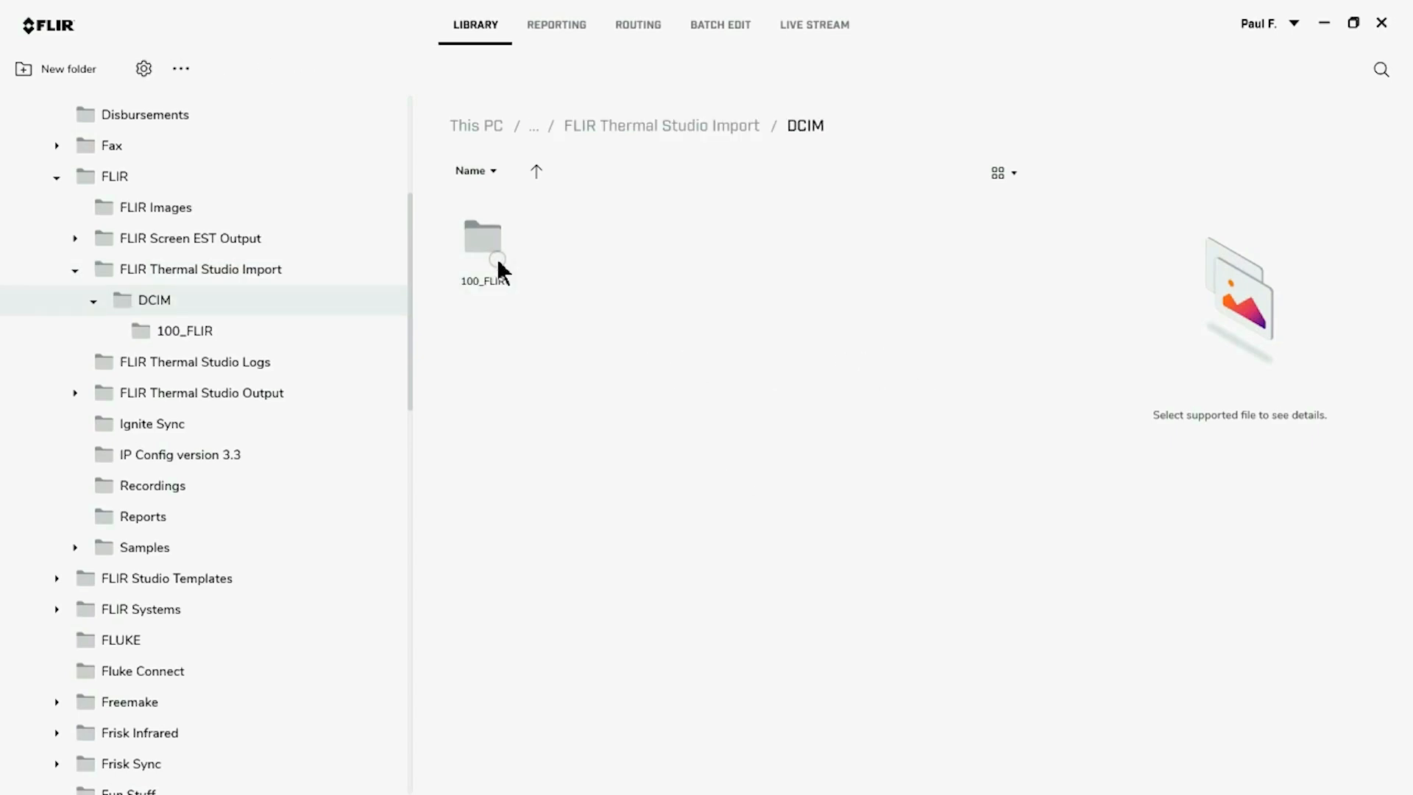
double_click(497, 262)
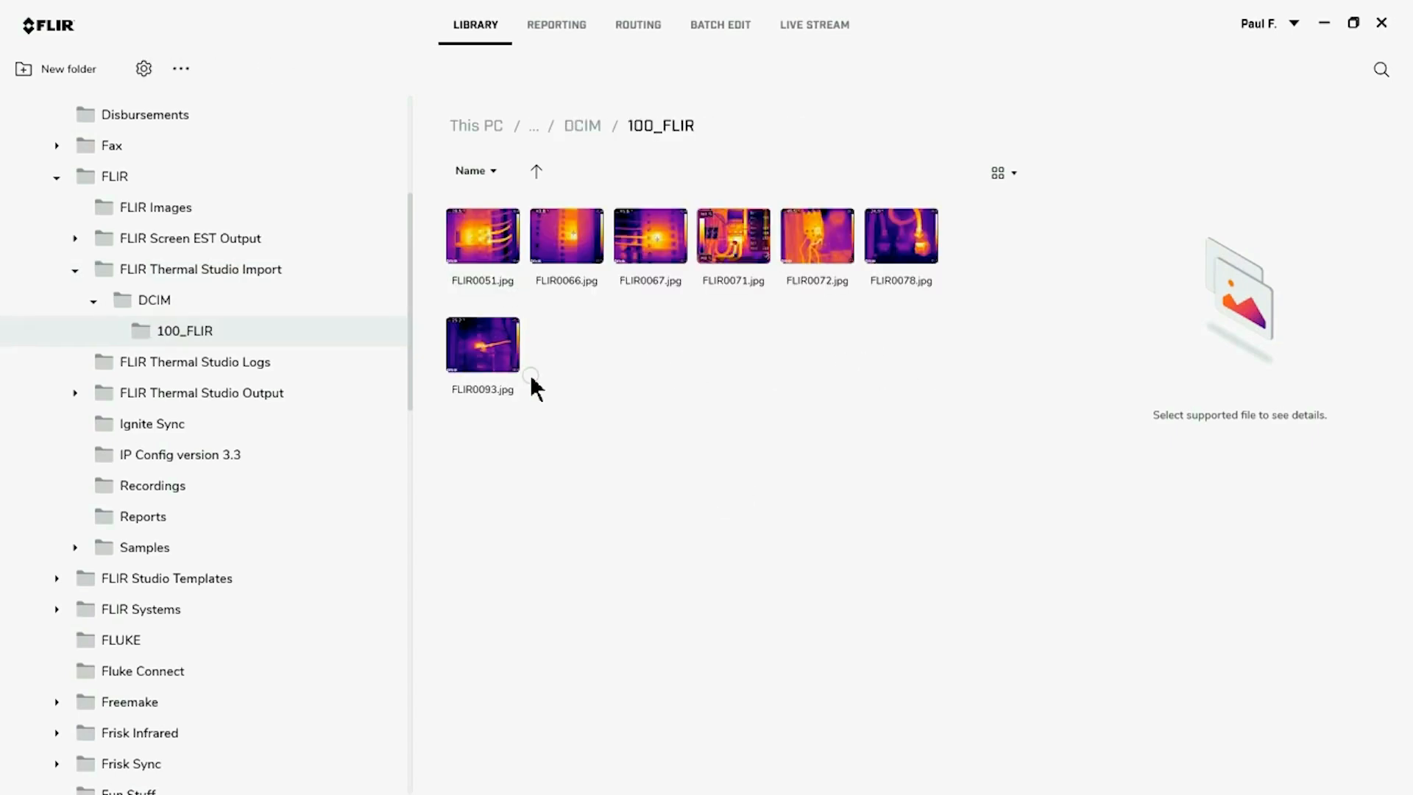
click(999, 174)
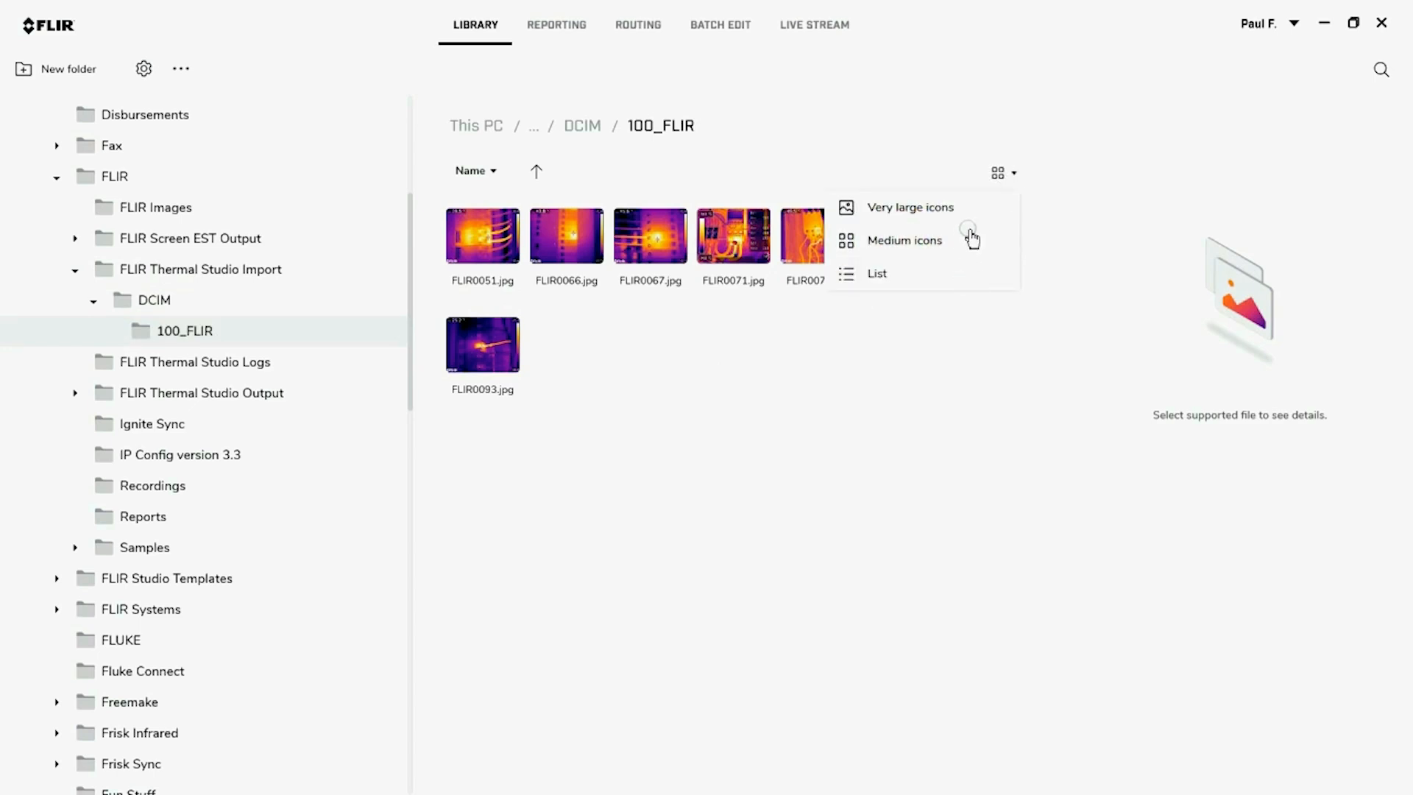
click(1007, 595)
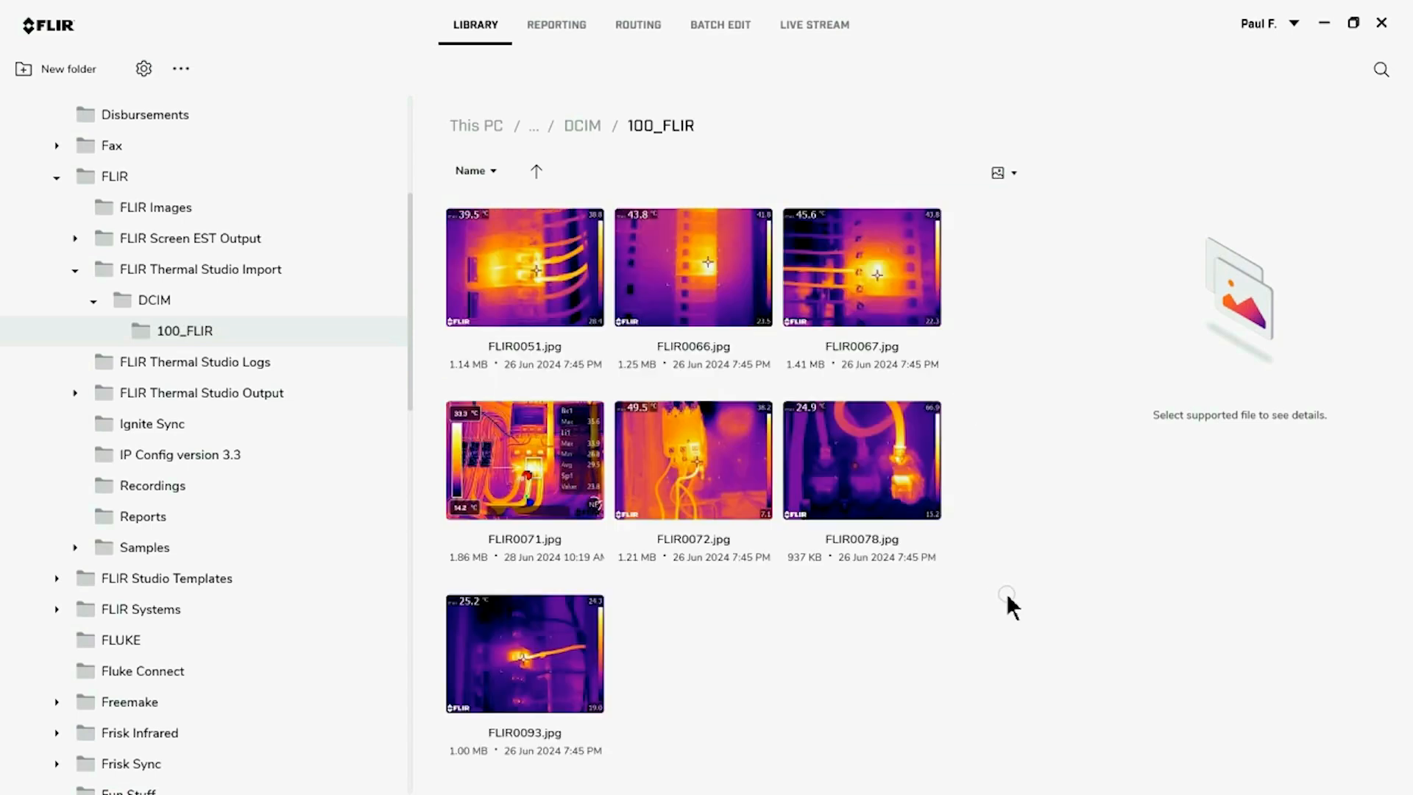
Open the thermal image FLIR0072.jpg for editing
click(713, 464)
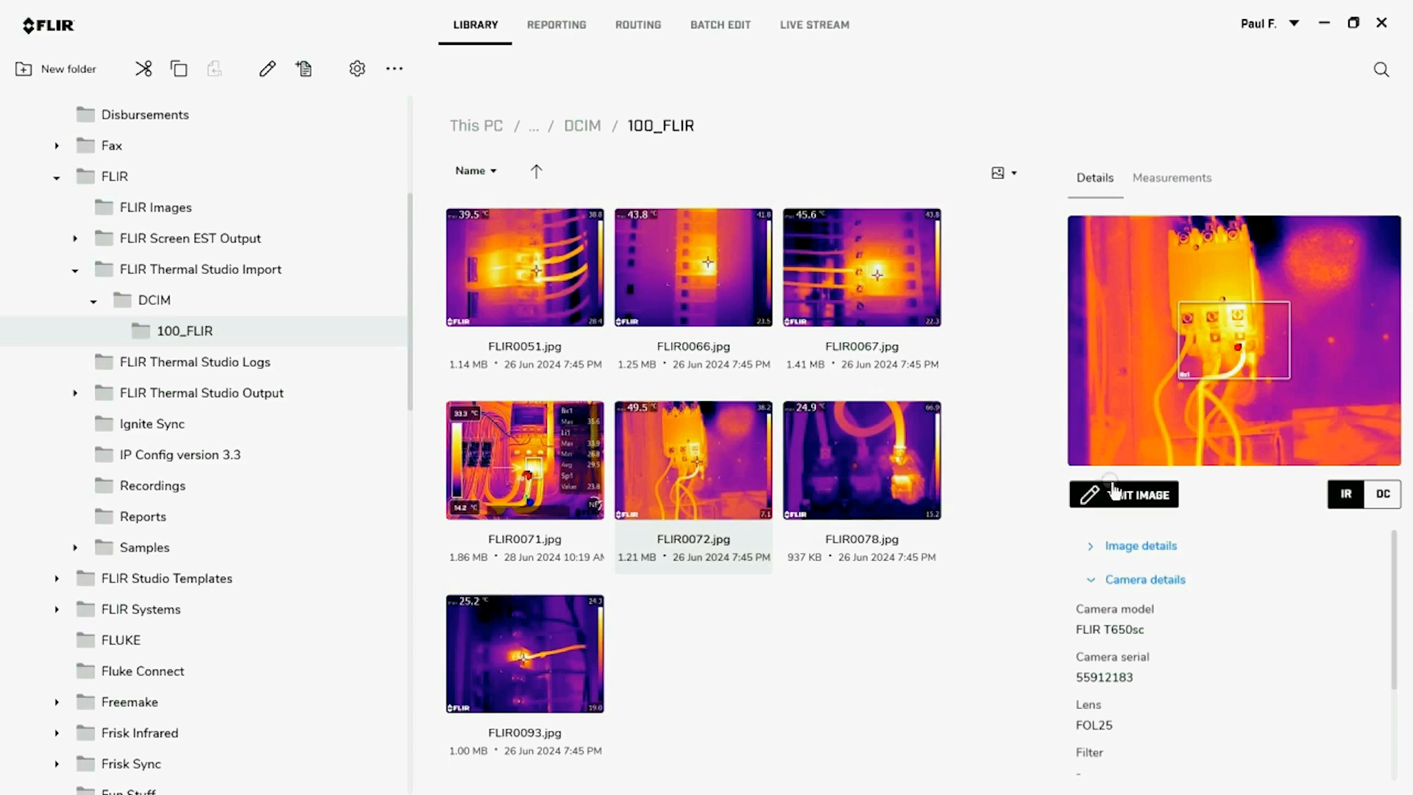
click(1137, 495)
double_click(696, 459)
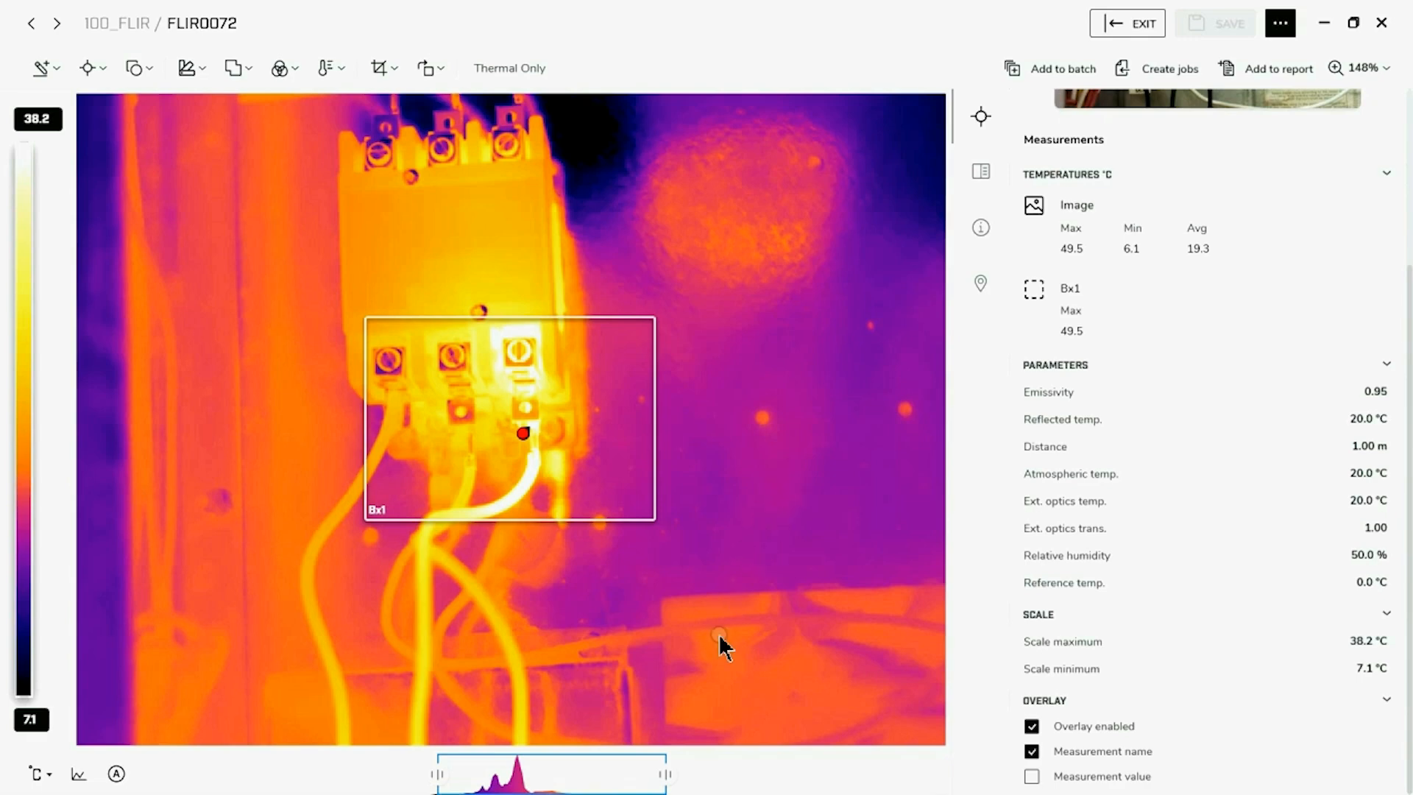
Try a manual temperature scale of 5.0 to 30.0 °C on the image and auto-adjust the scale again
drag(625, 770, 559, 778)
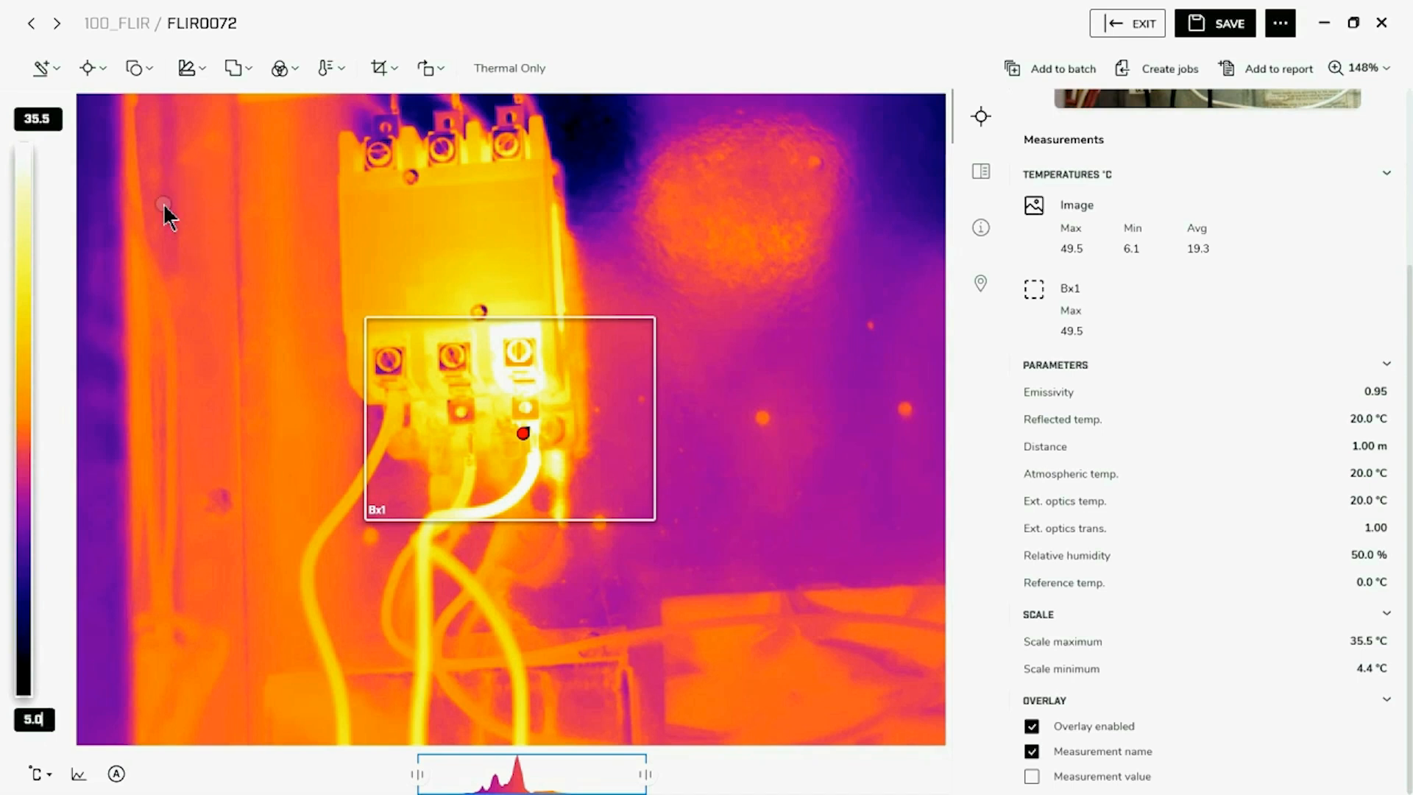
click(58, 122)
click(53, 119)
key(Delete)
key(Delete)
key(Delete)
key(Delete)
text(30)
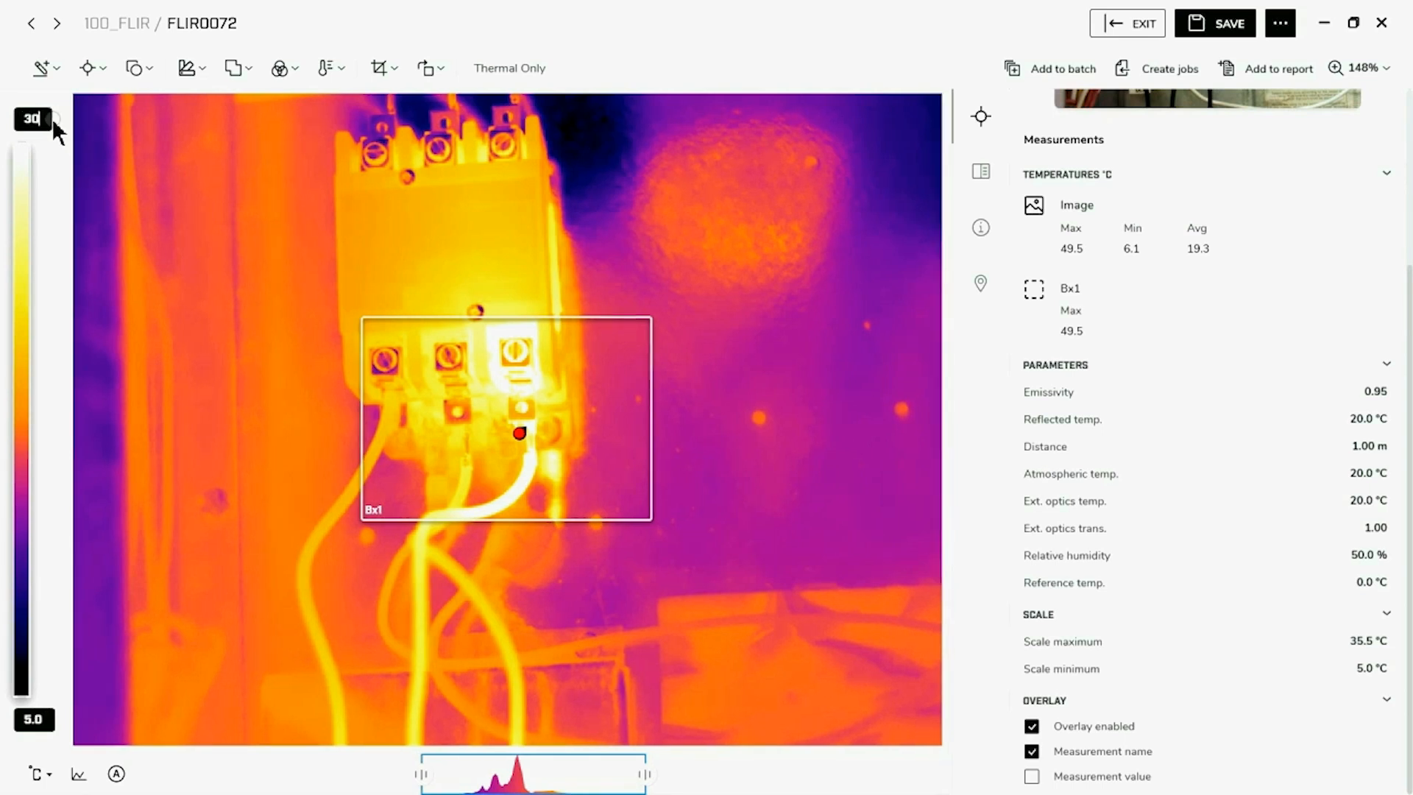
key(Return)
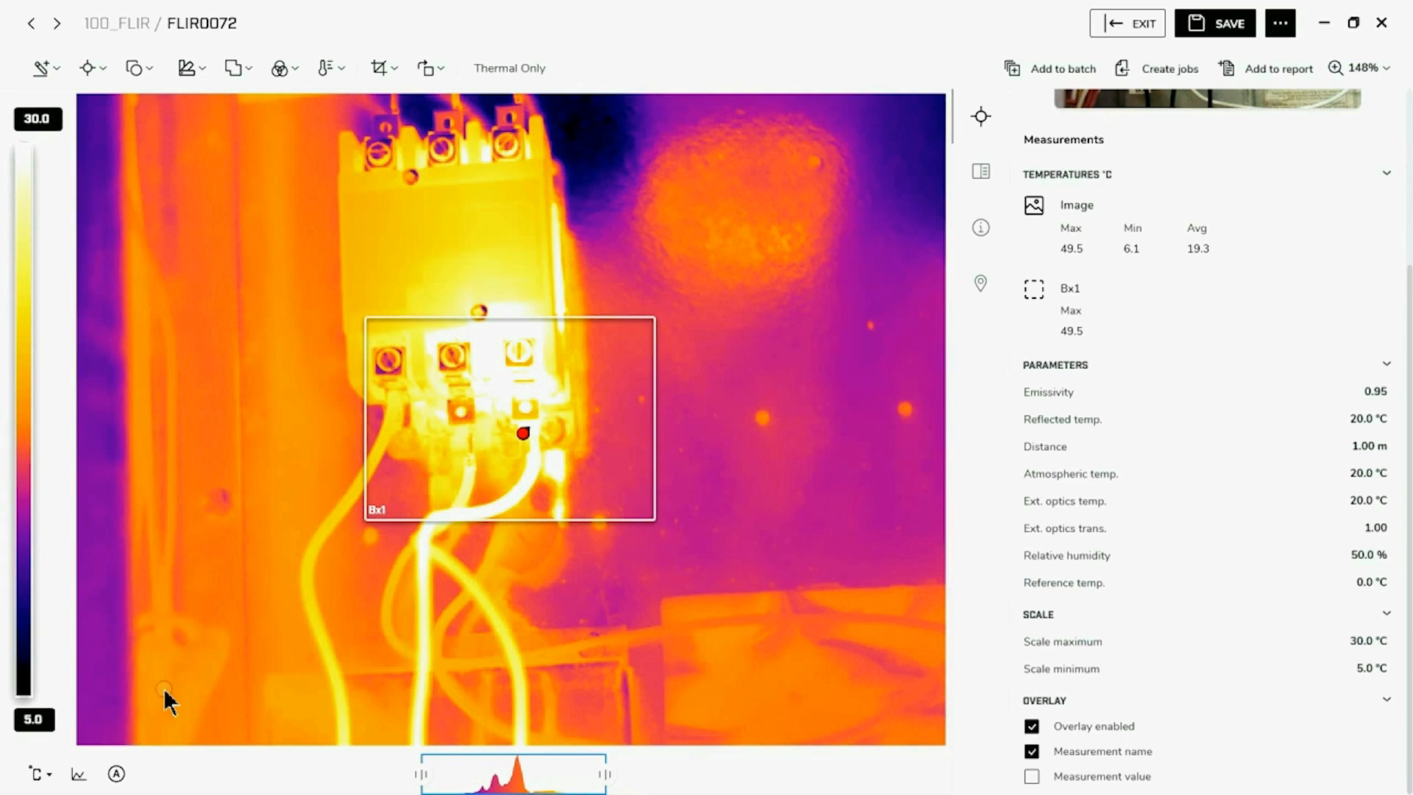
click(116, 775)
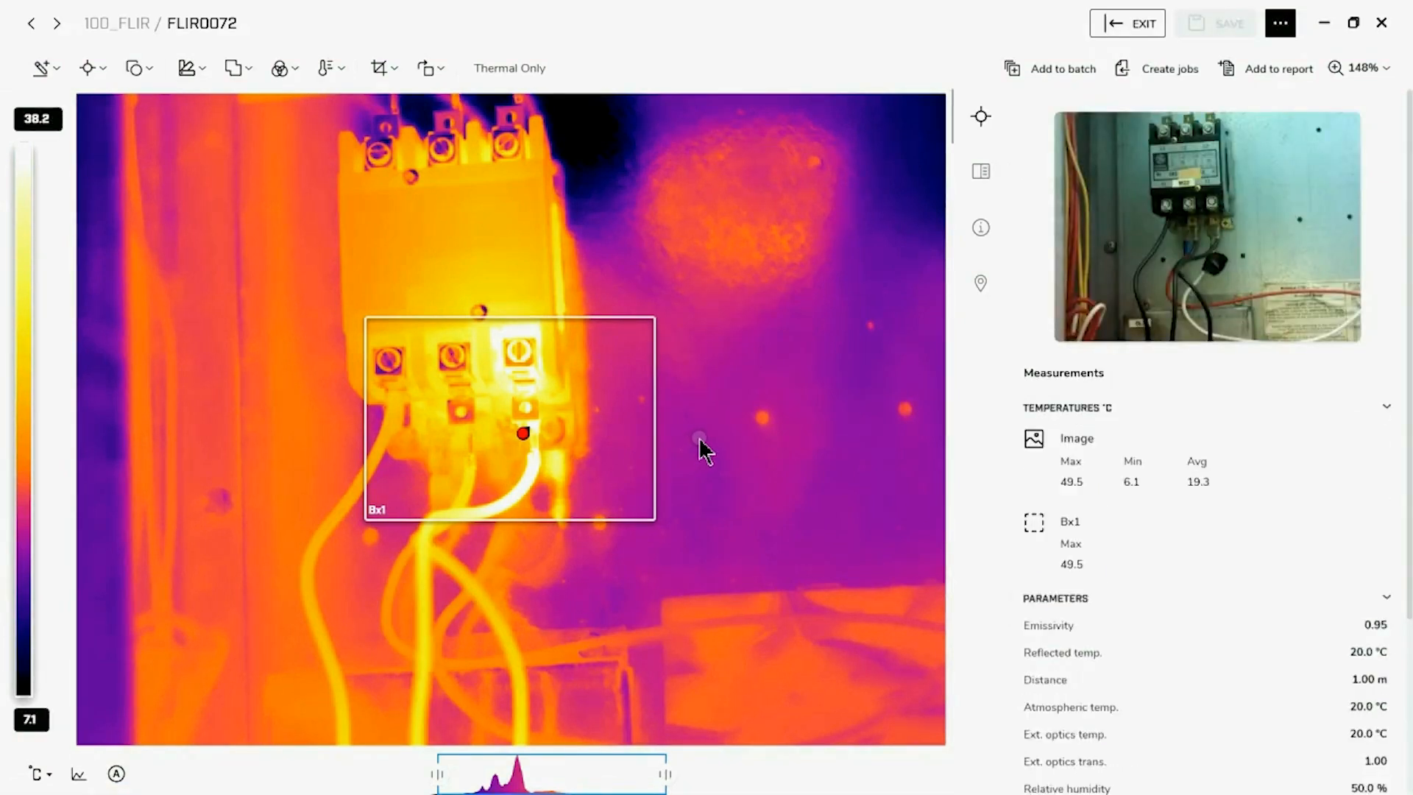
Move the Bx1 measurement box and shrink it around the hottest terminal of the contactor
drag(599, 387, 707, 293)
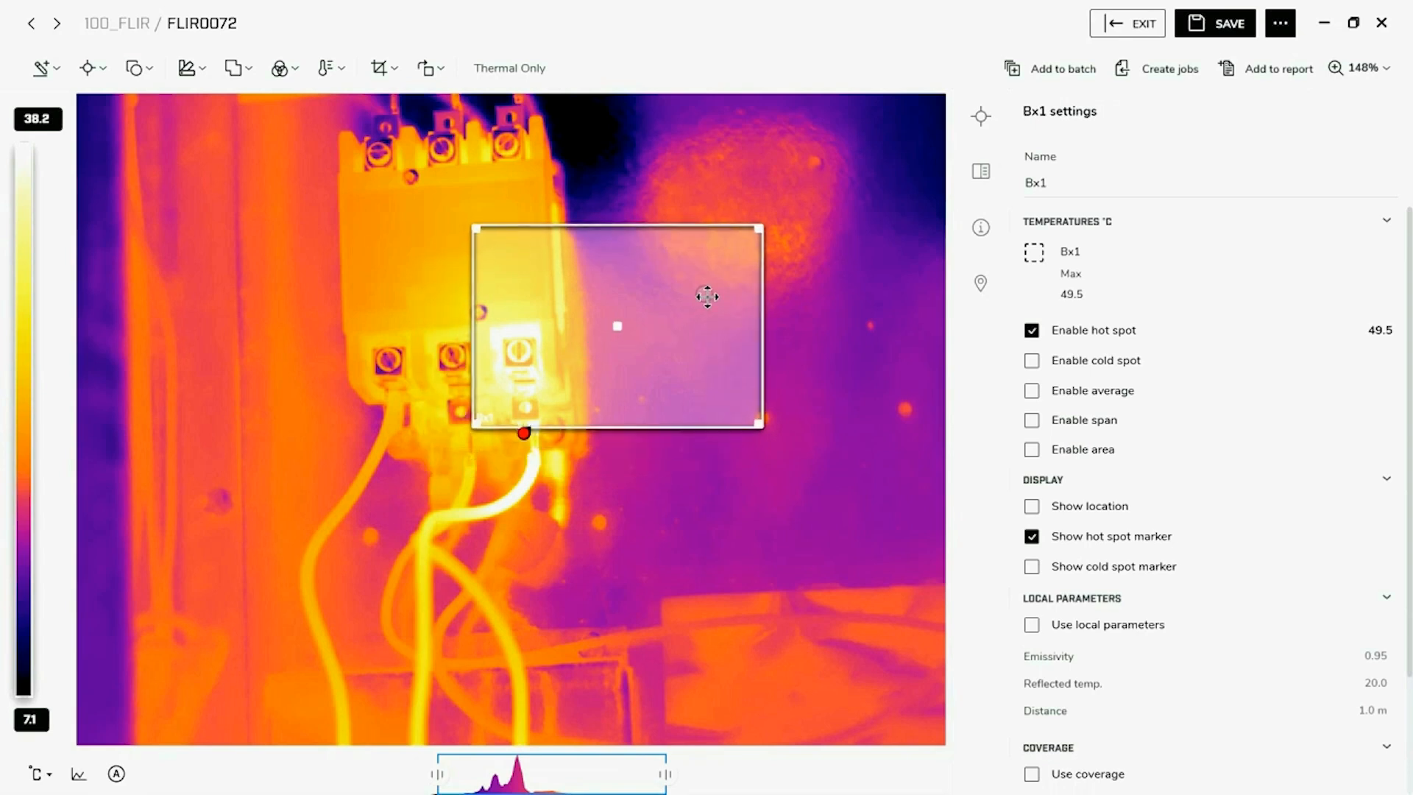
drag(741, 228, 569, 284)
click(688, 305)
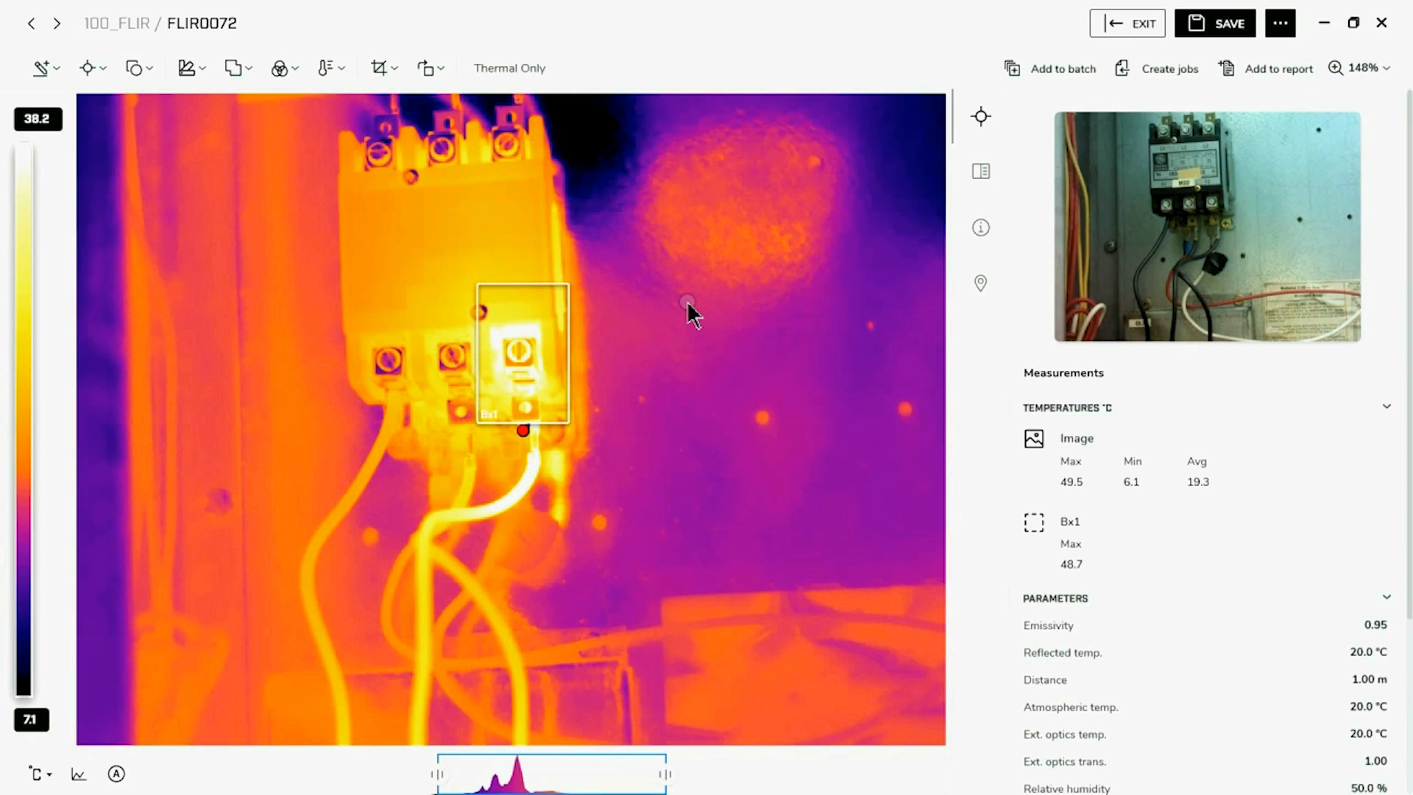
click(537, 382)
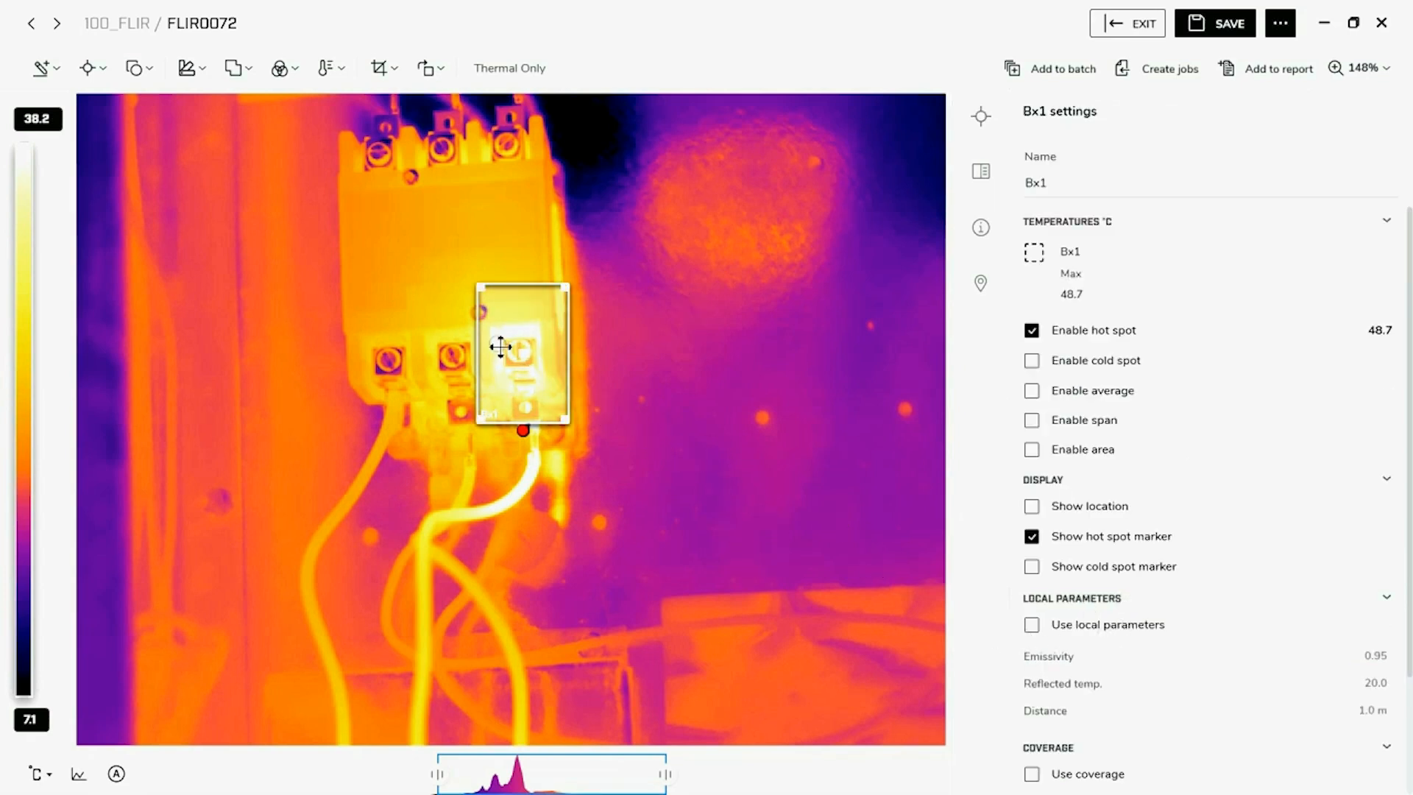
click(285, 339)
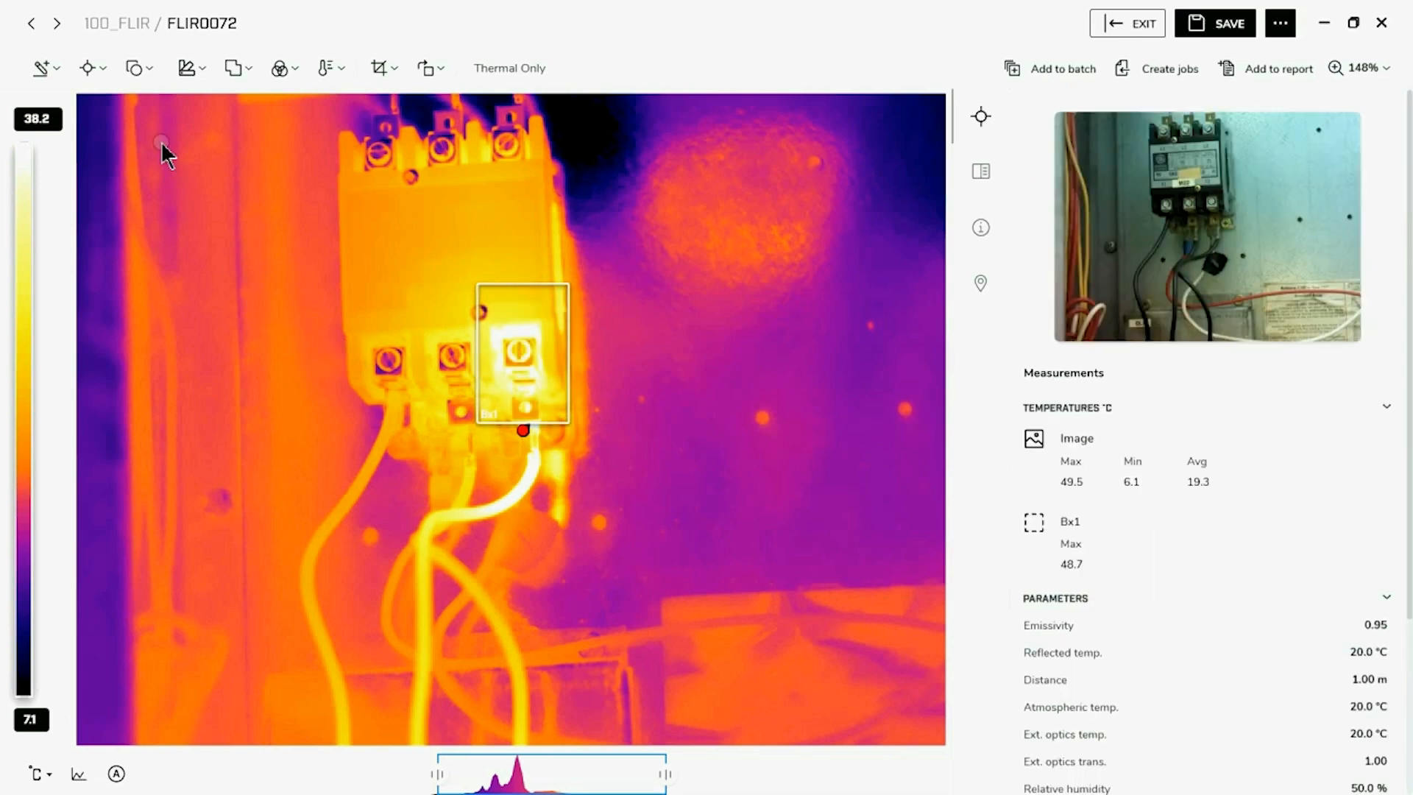
Add a spotmeter on the upper body of the contactor, above the Bx1 box
click(90, 70)
click(80, 135)
click(467, 224)
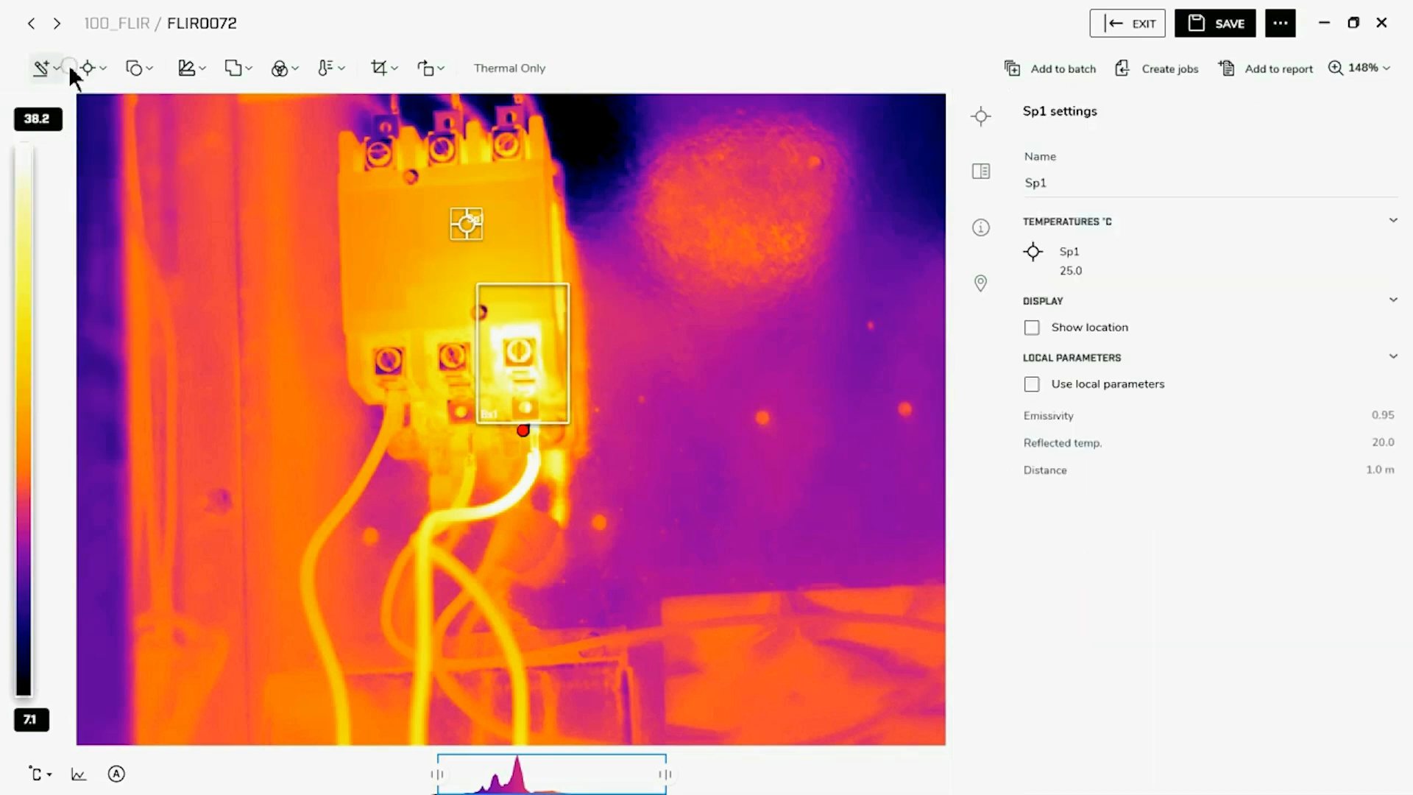
Add a short line measurement along the bend of the hot cable just below the Bx1 box
click(107, 72)
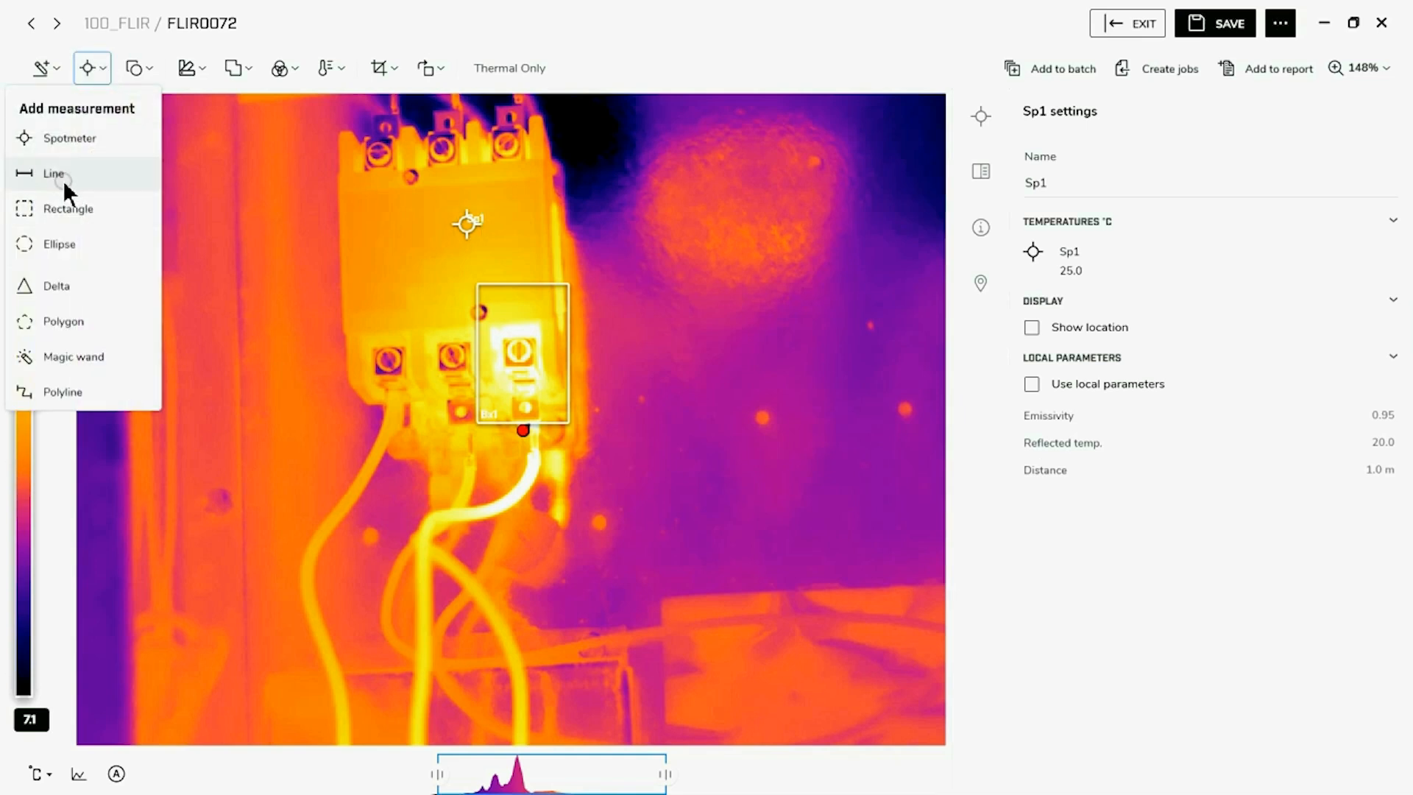
click(68, 187)
drag(483, 510, 529, 478)
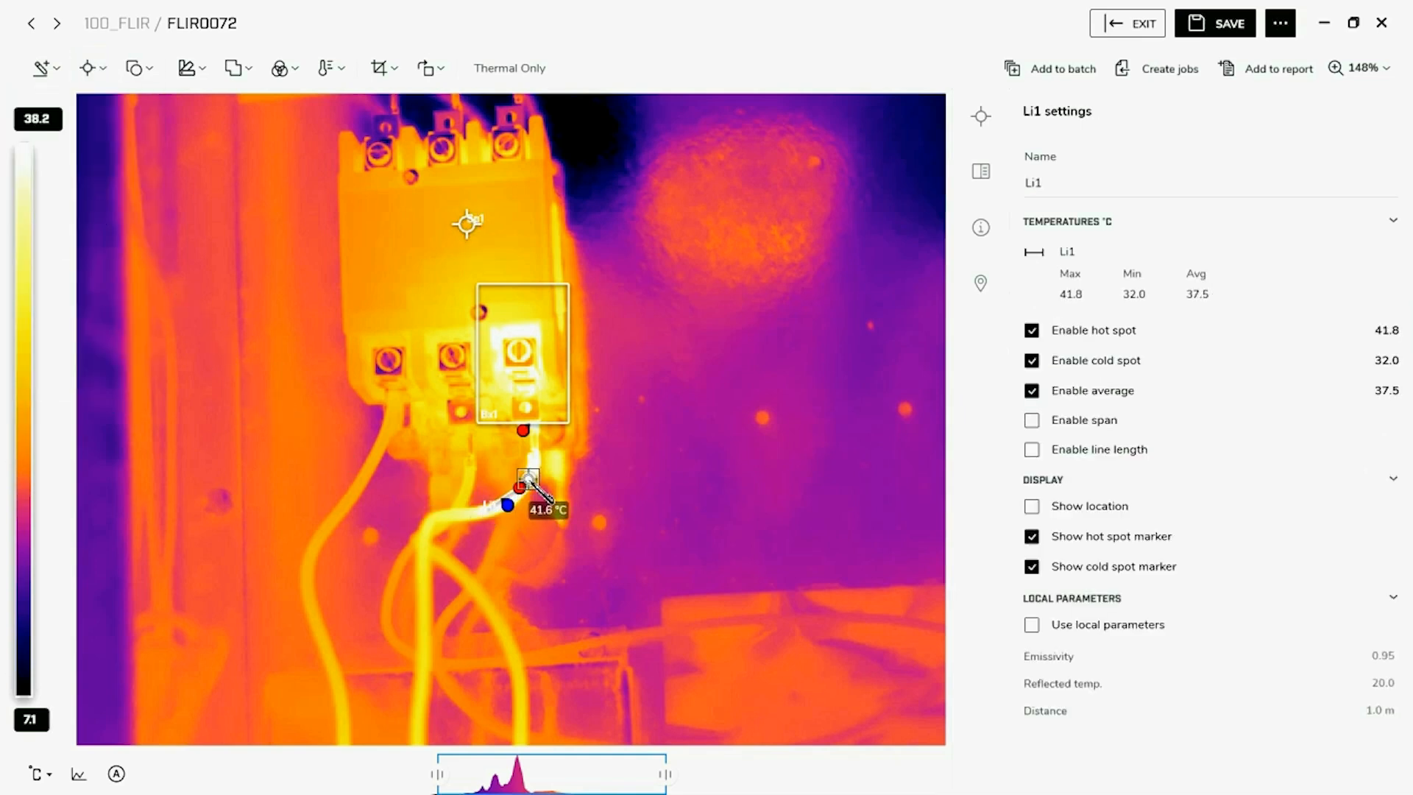
click(226, 254)
click(96, 69)
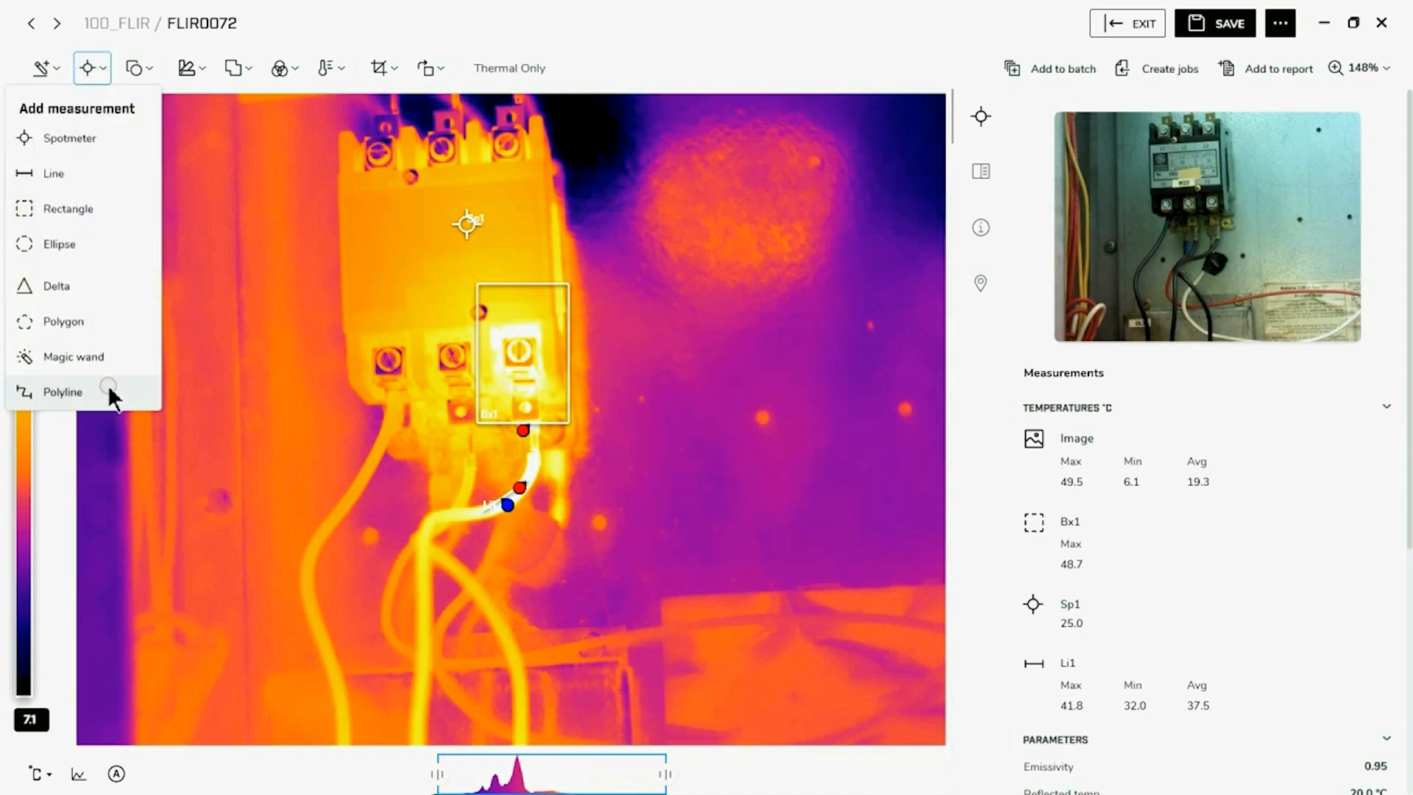
click(270, 294)
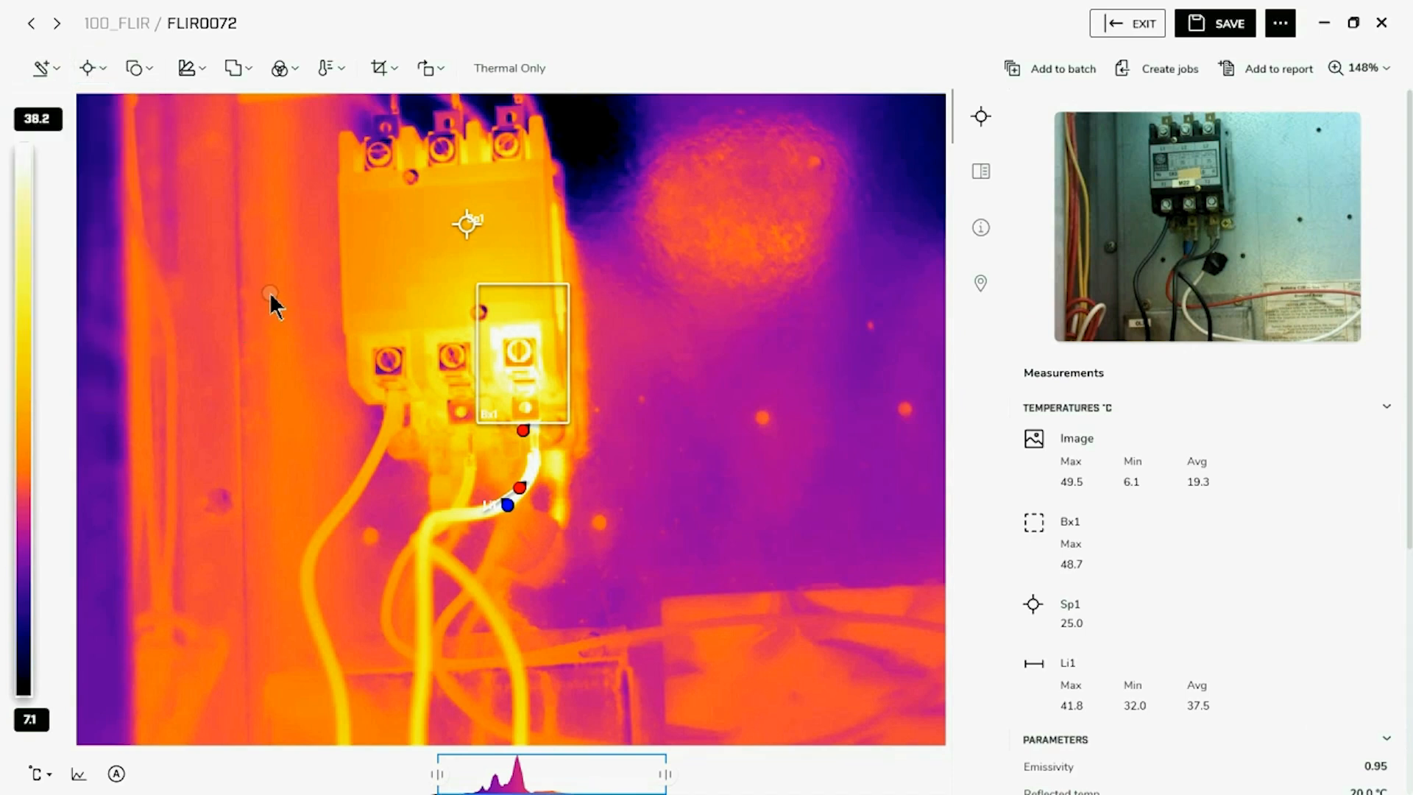
Try the Cool, Rainbow, Lava, Arctic and Gray palettes on the image, and restore the palette from the image
click(203, 73)
click(220, 308)
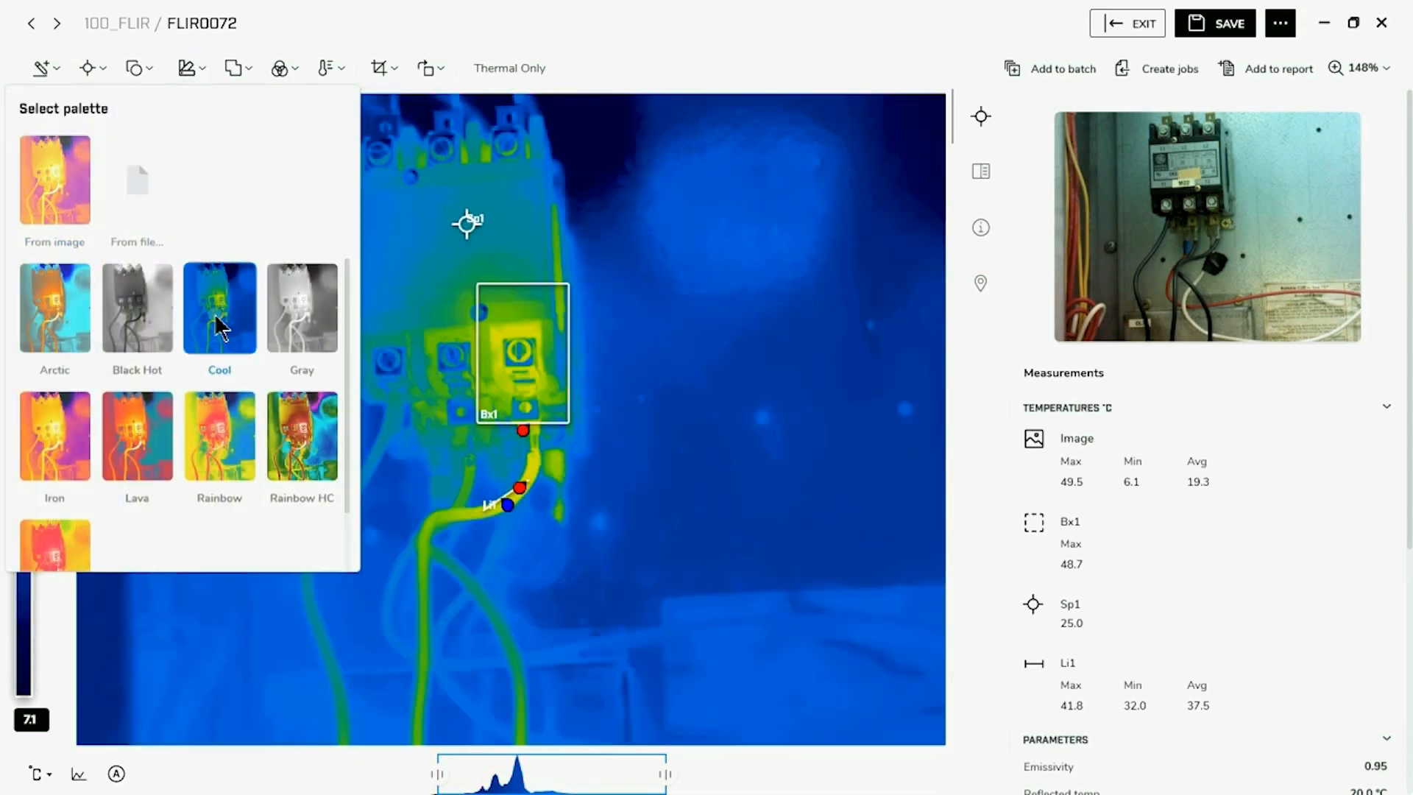
click(210, 456)
click(118, 440)
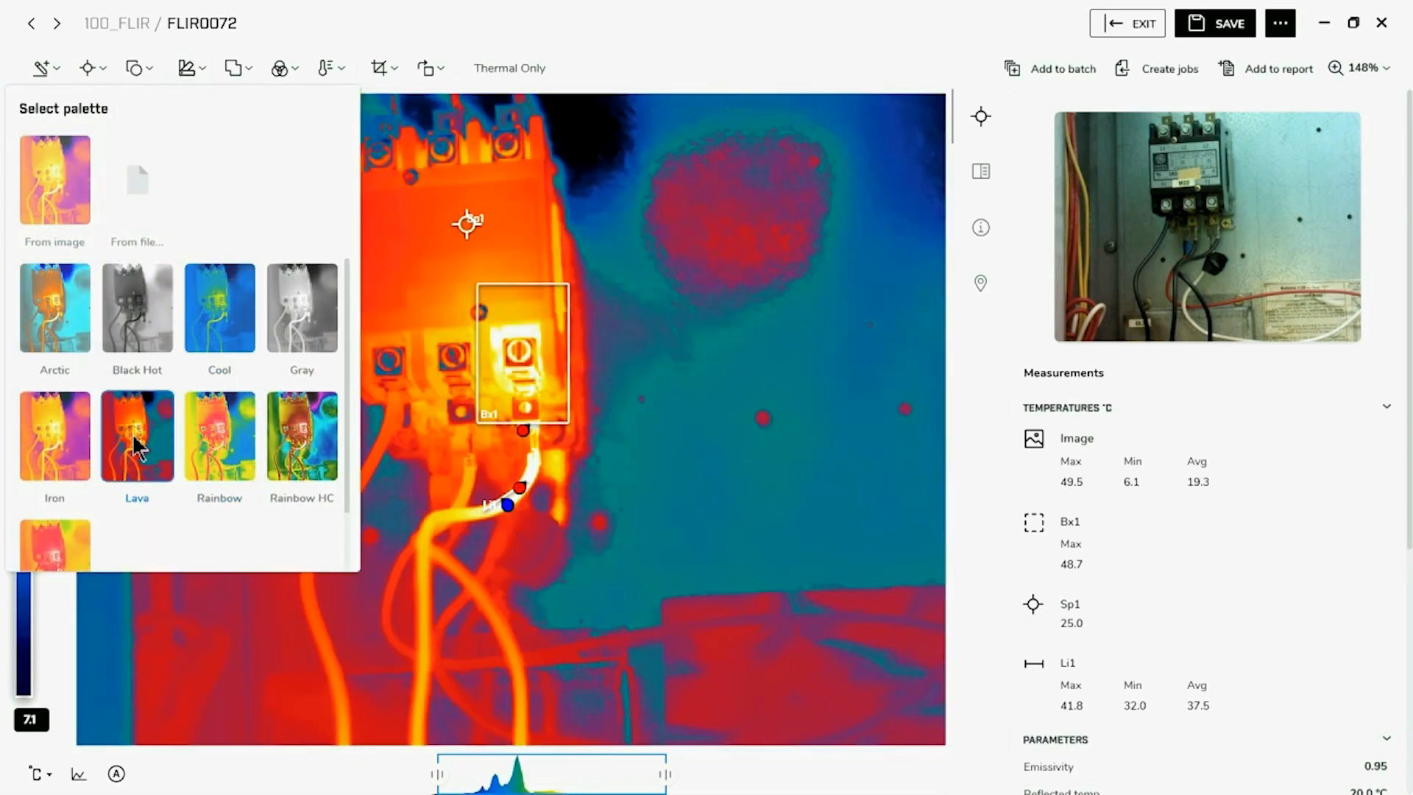
click(44, 342)
click(302, 308)
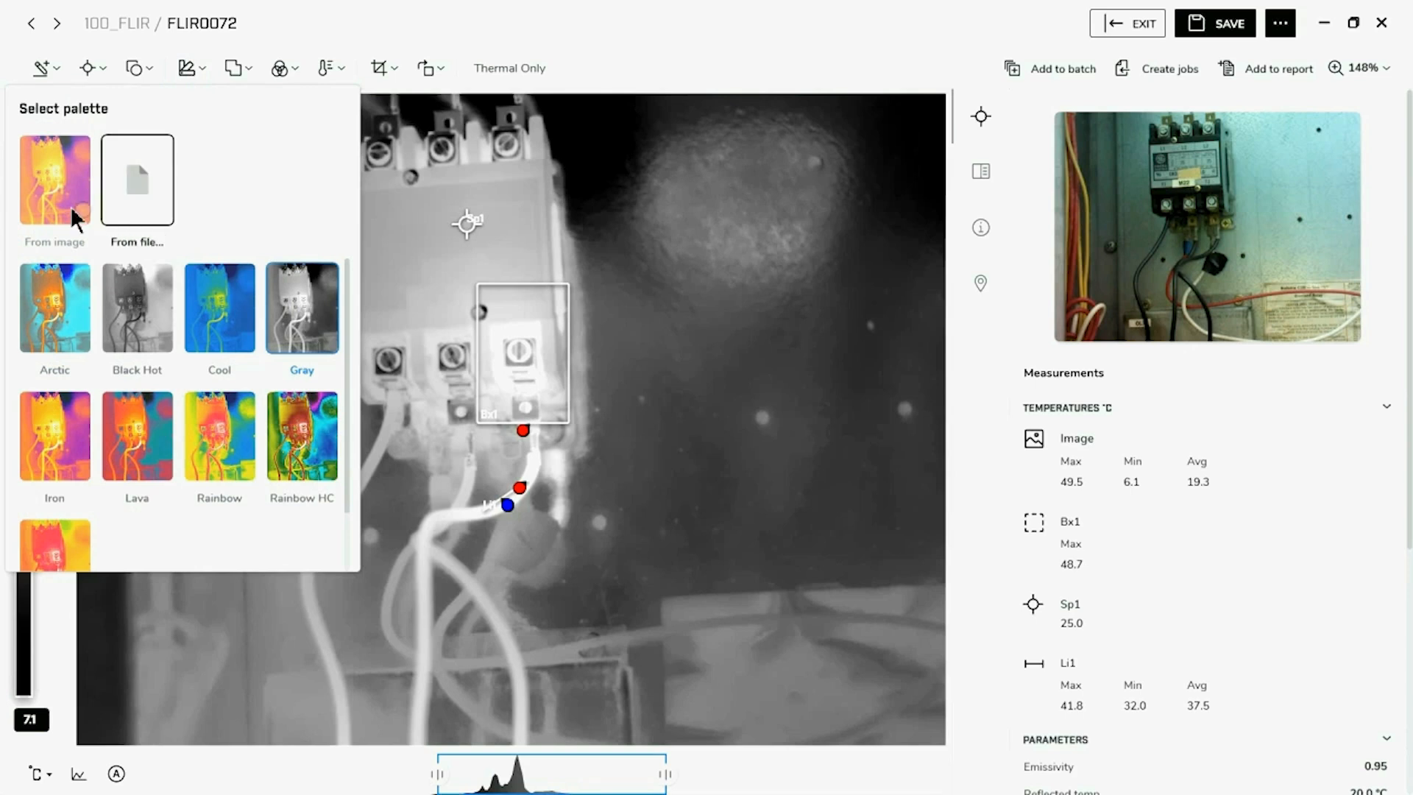
click(55, 180)
click(699, 277)
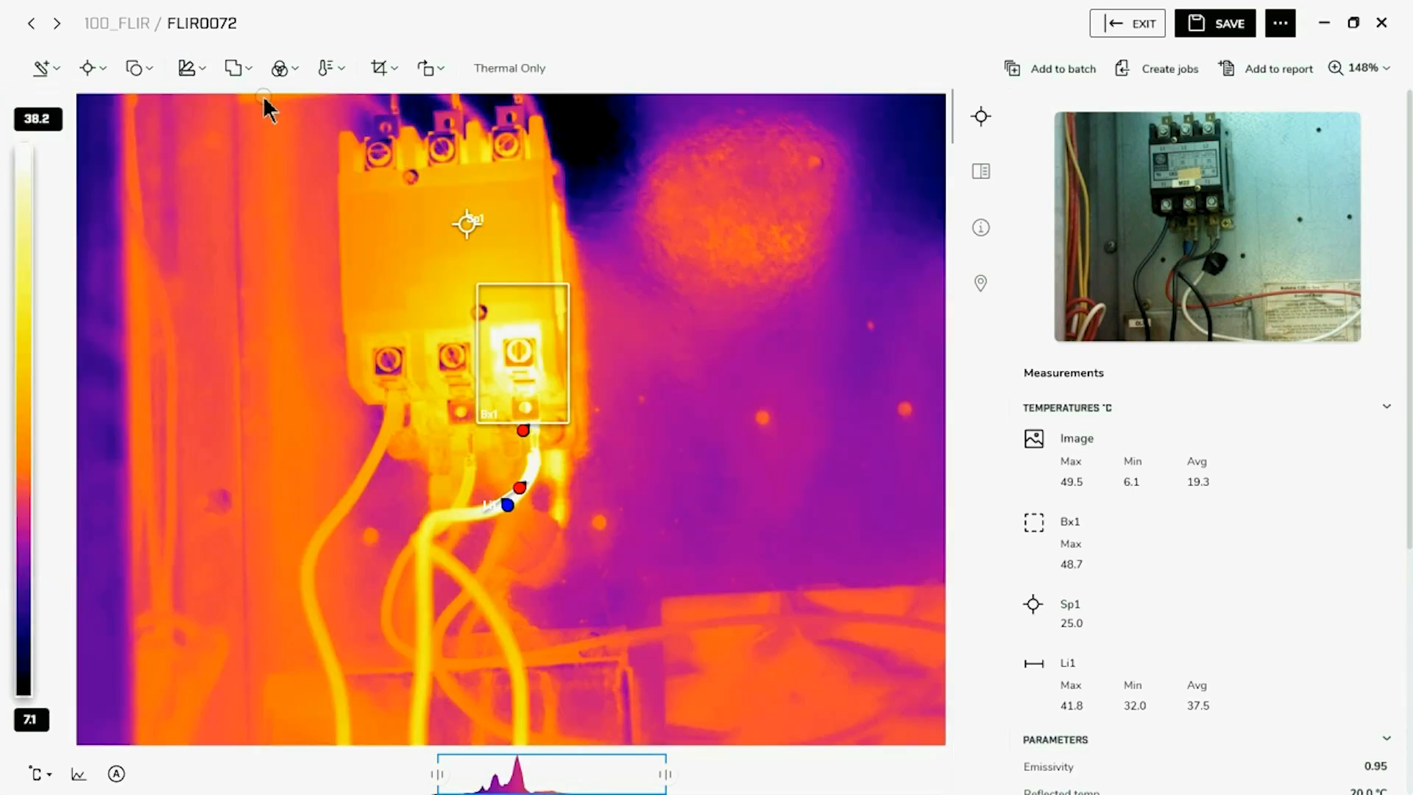
Preview the Picture In Picture fusion mode and set the image's fusion mode to MSX
click(249, 74)
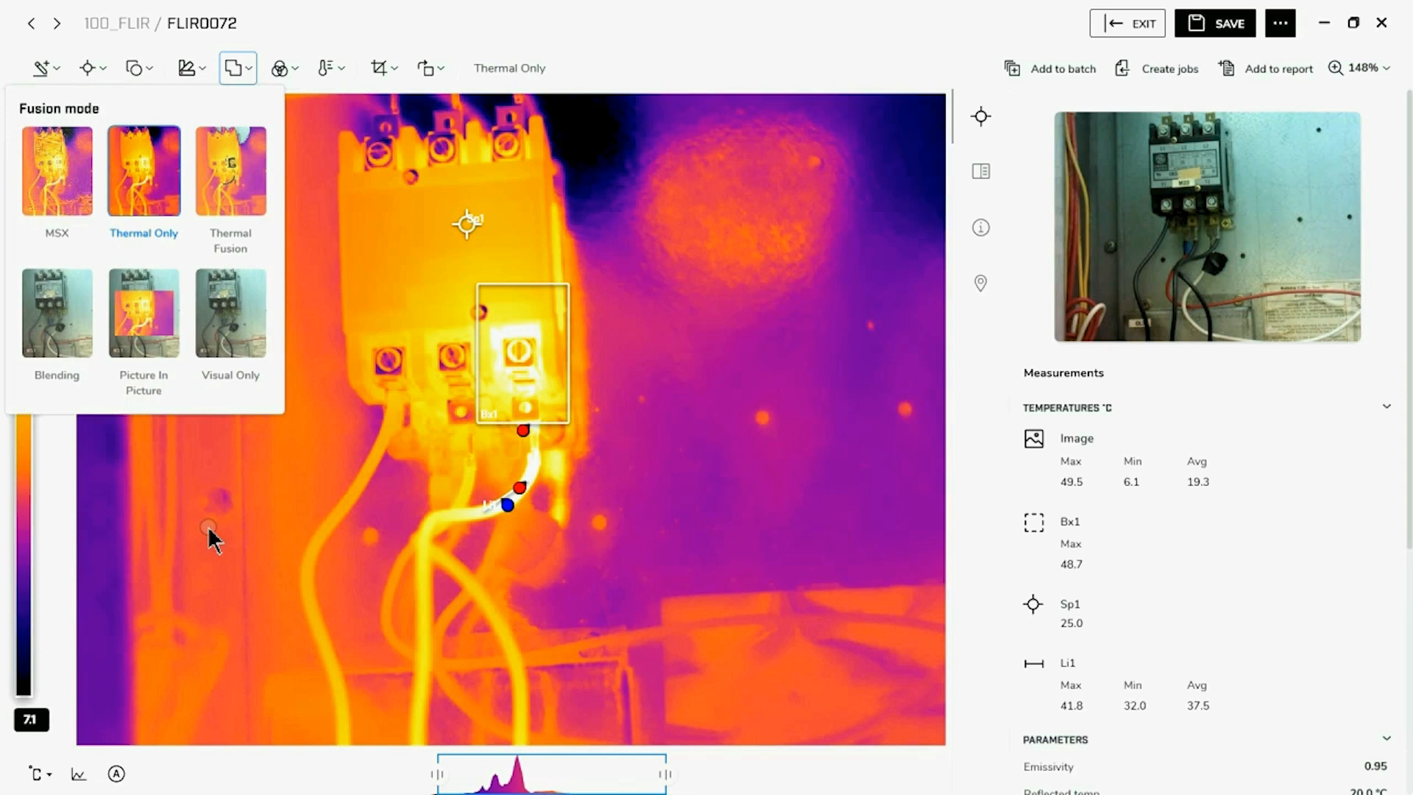
click(143, 333)
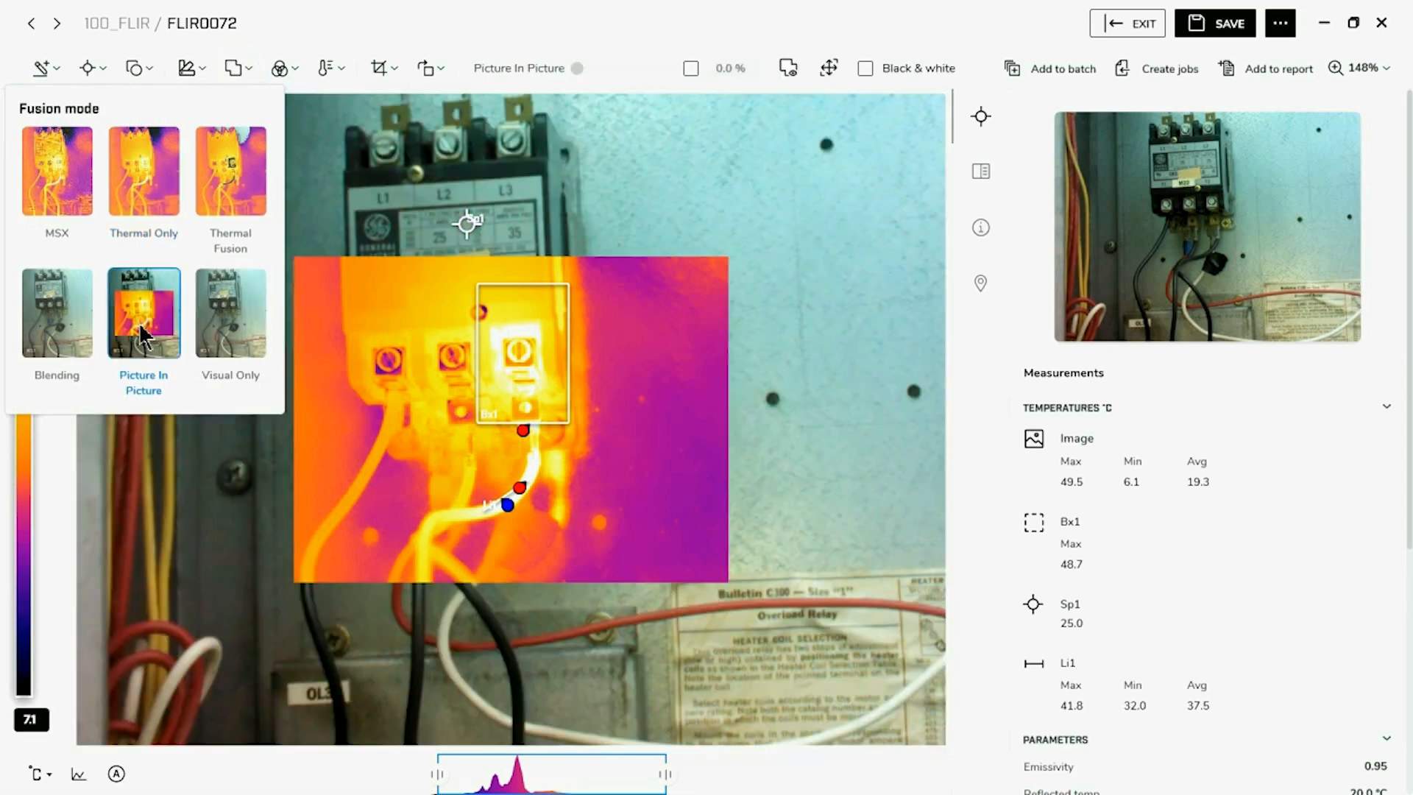
click(82, 206)
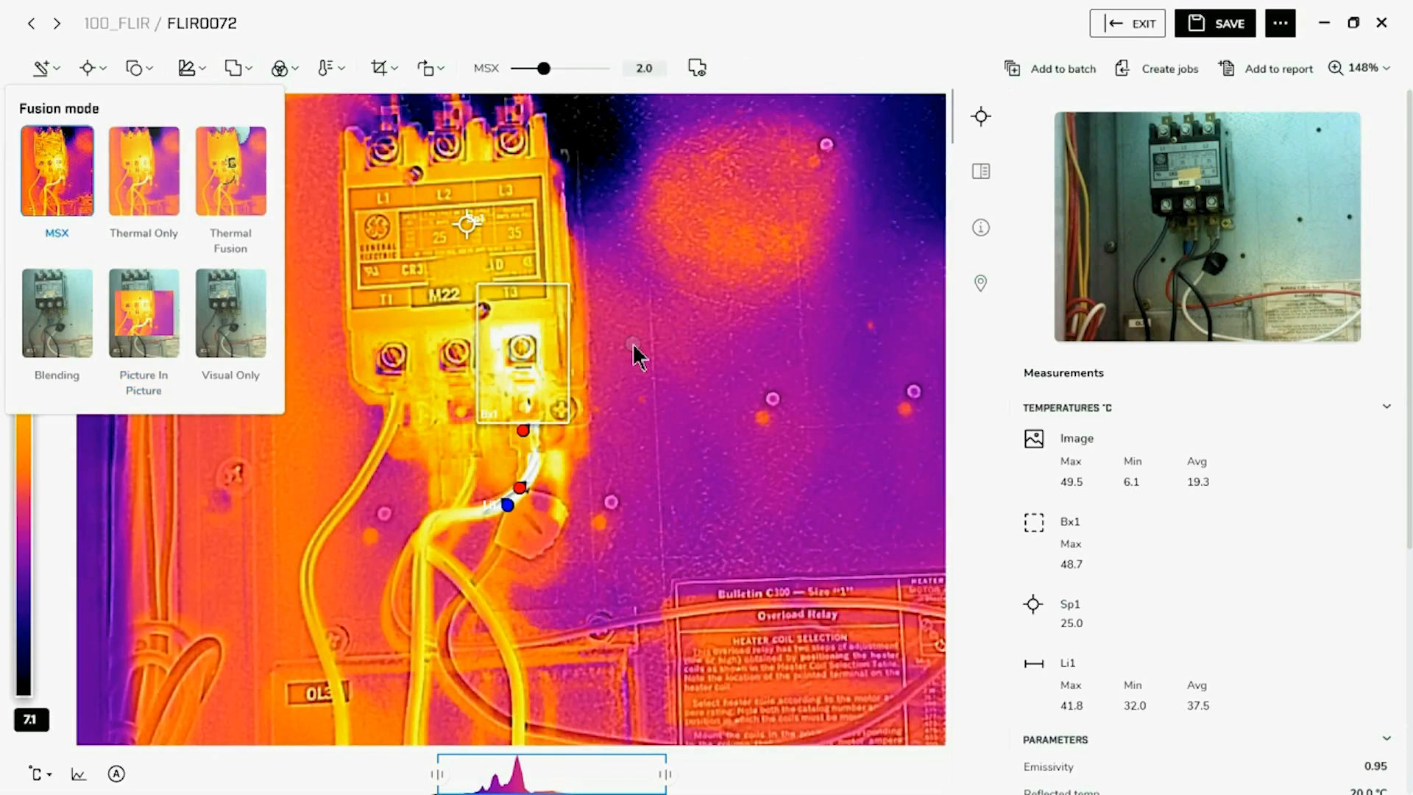
Try to realign the MSX visual overlay by shifting it slightly over the thermal image
click(689, 324)
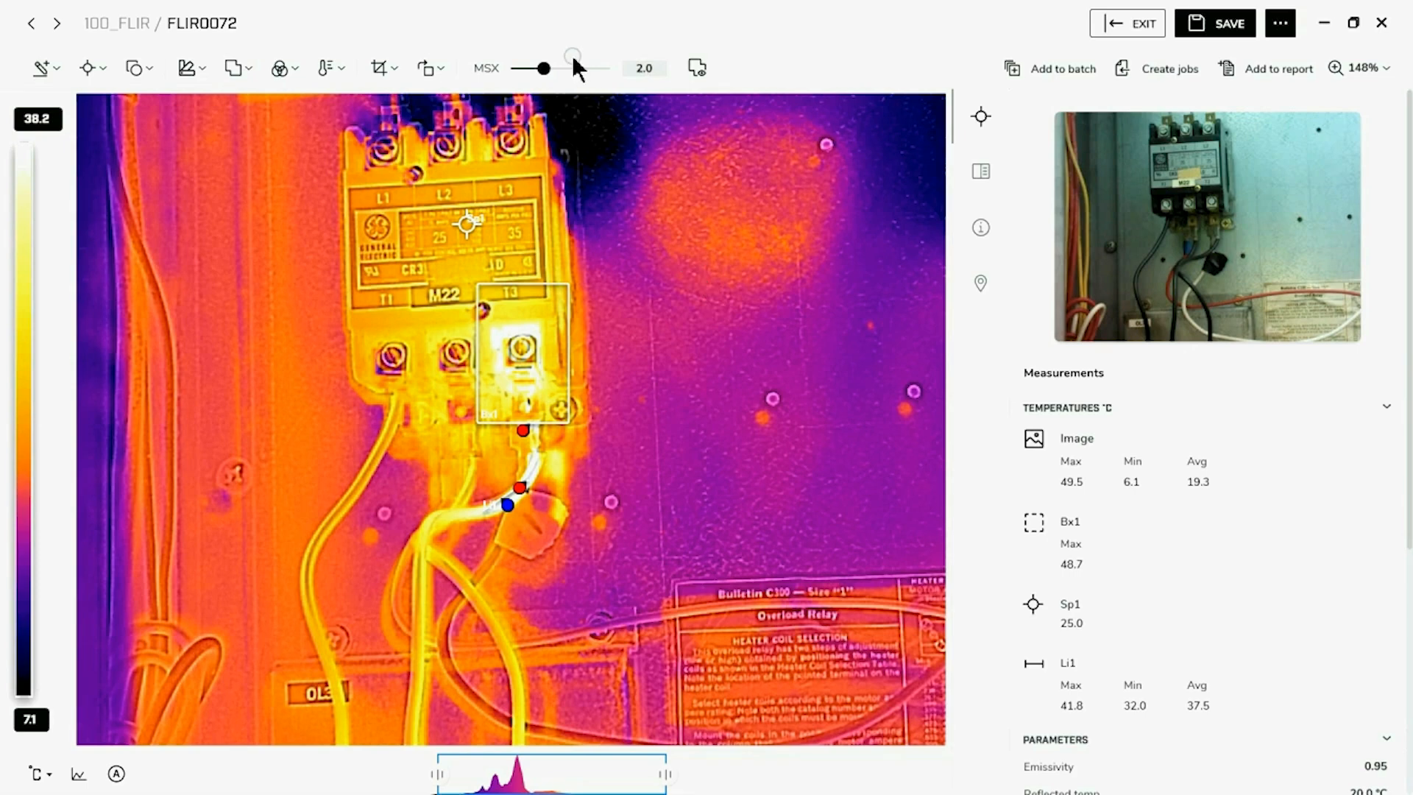
mouse_move(543, 69)
mouse_down()
mouse_move(584, 68)
mouse_move(543, 69)
mouse_up()
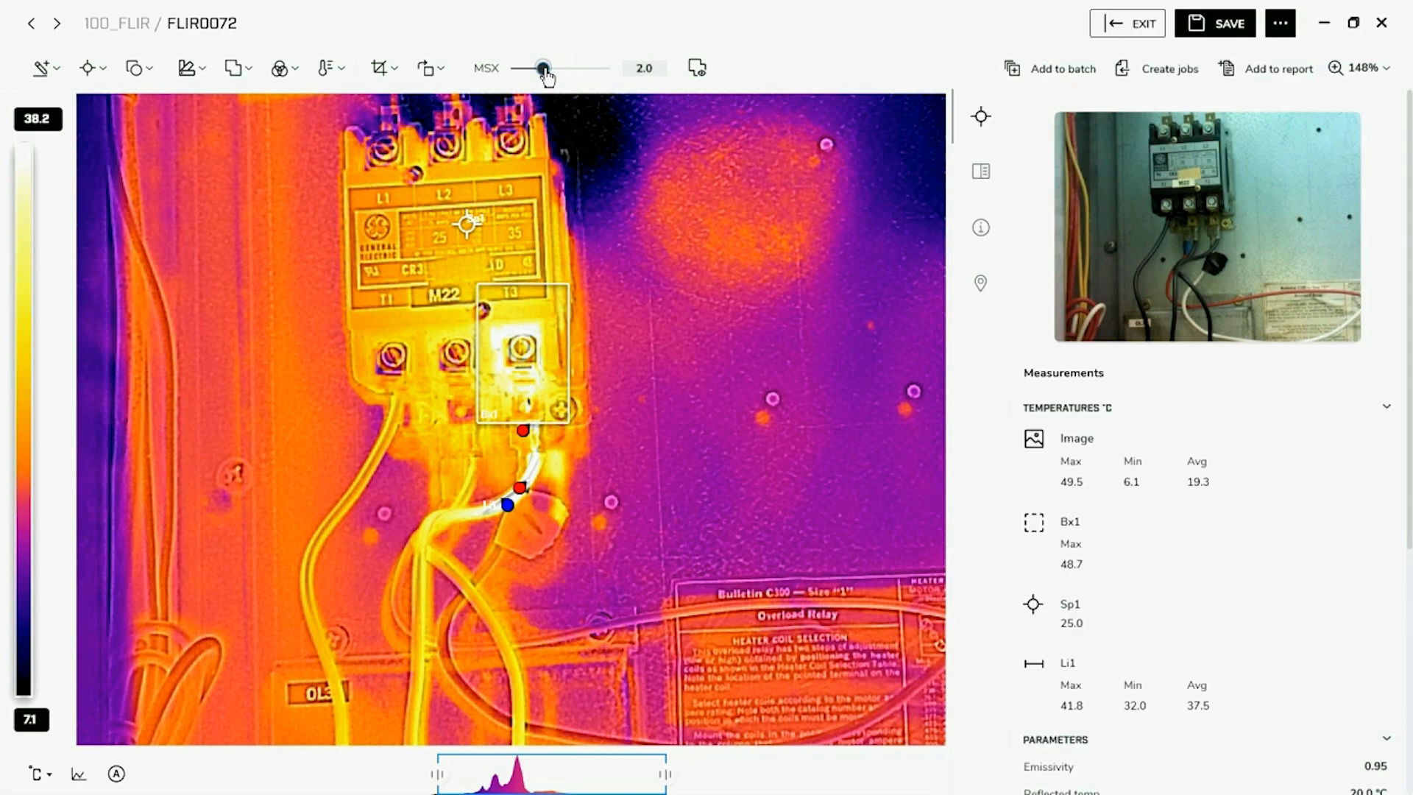
click(697, 68)
mouse_move(529, 468)
mouse_down()
mouse_move(599, 442)
mouse_move(518, 512)
mouse_move(542, 455)
mouse_up()
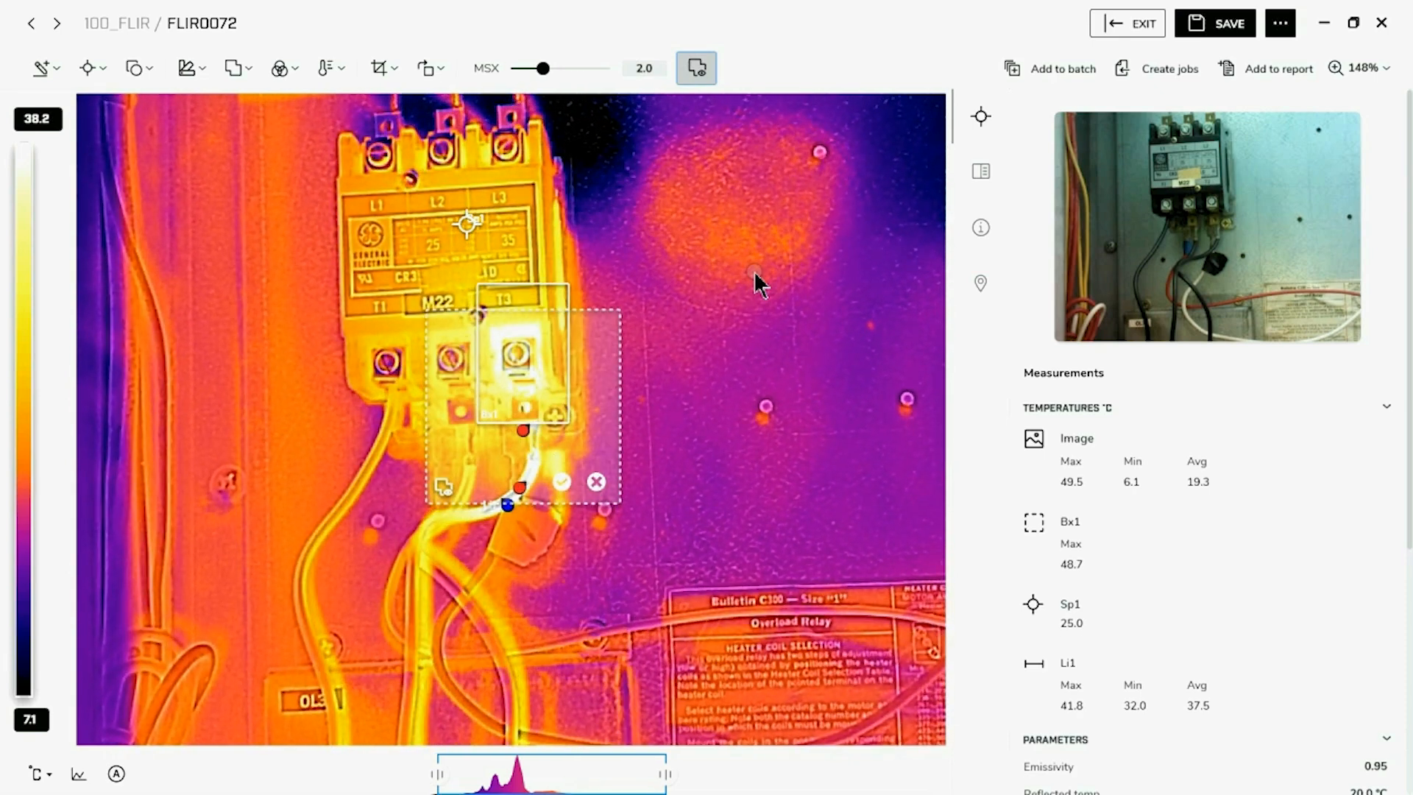
click(562, 483)
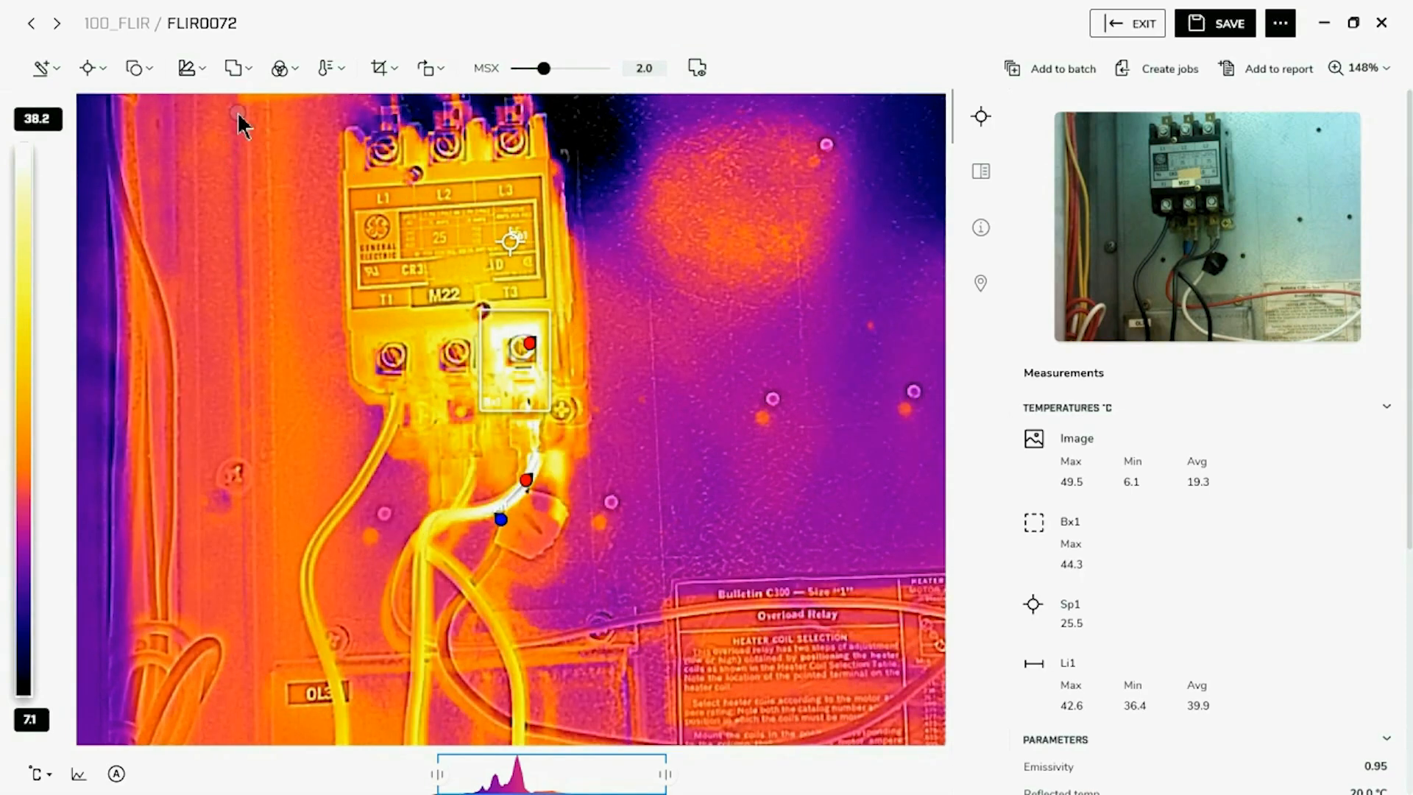
Set the image's fusion mode to Thermal Only
click(236, 68)
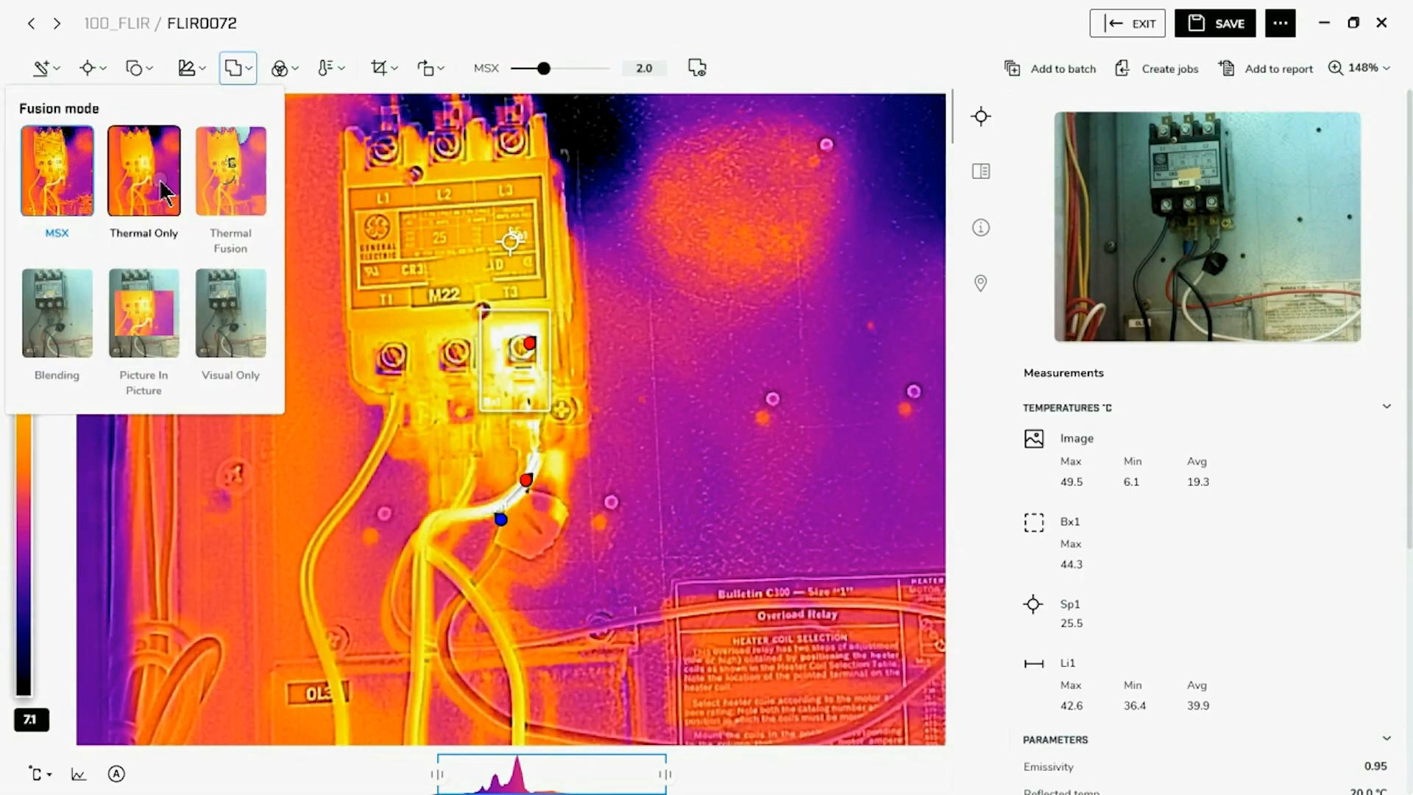
click(156, 183)
click(161, 482)
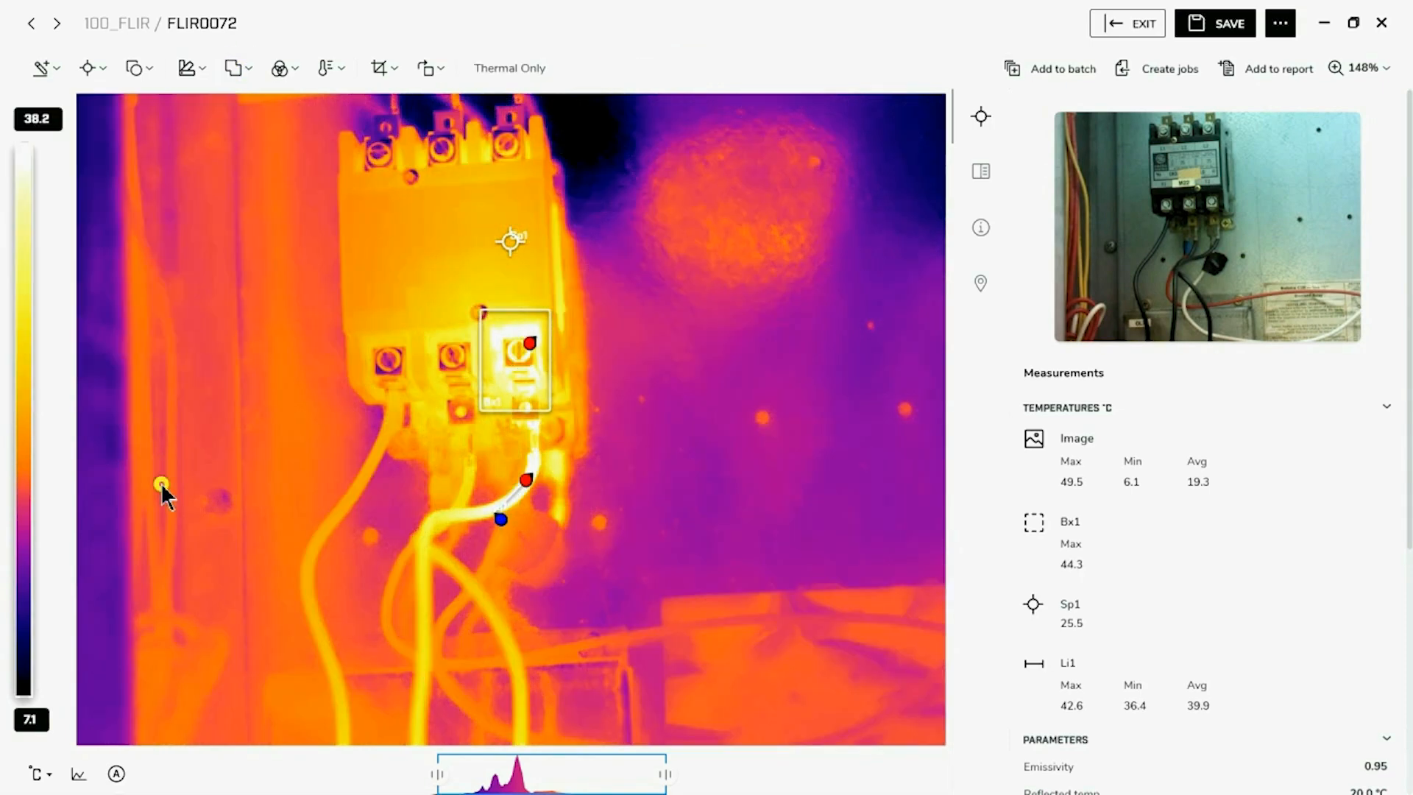
Try the Signal linear and Temperature linear color distributions, and restore Histogram equalization
click(283, 71)
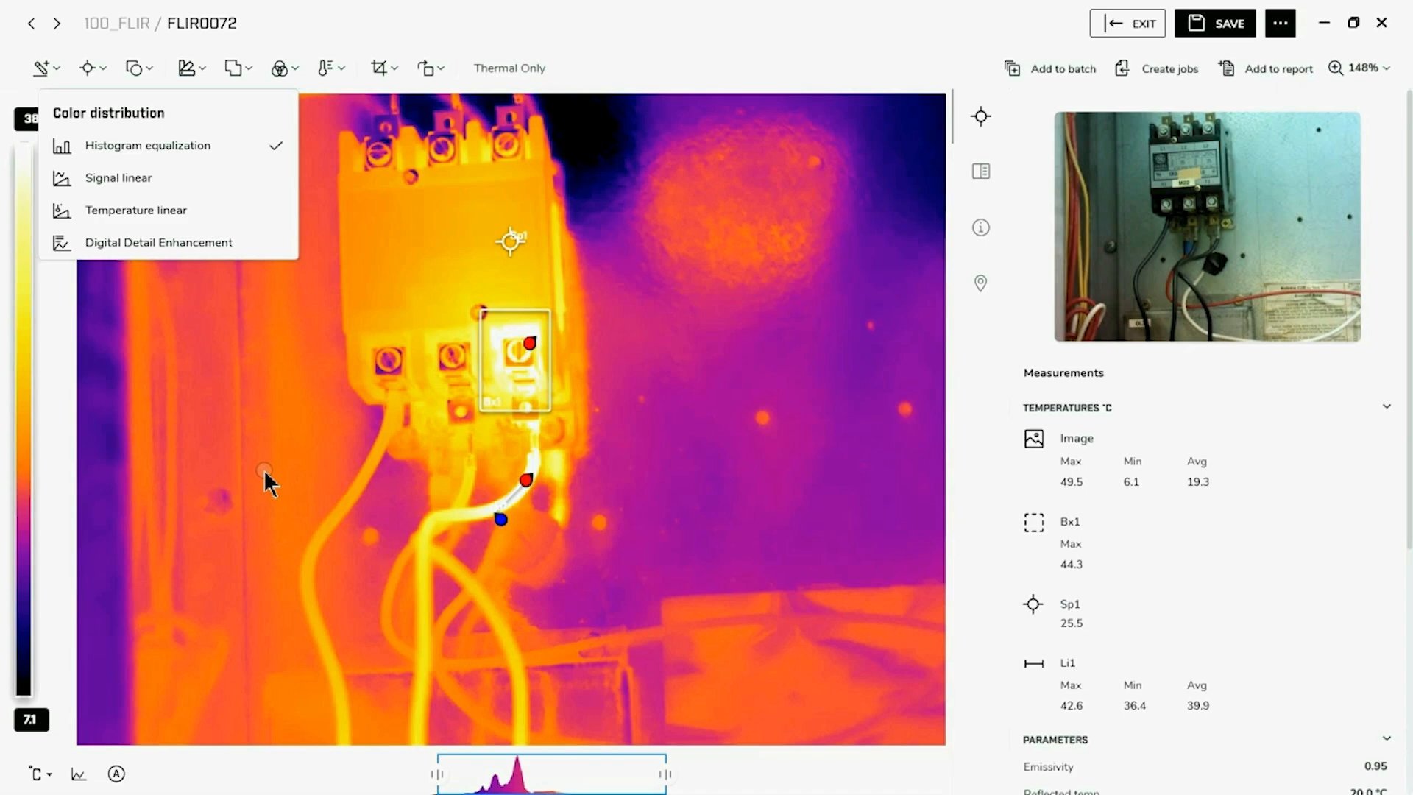
click(143, 182)
click(163, 212)
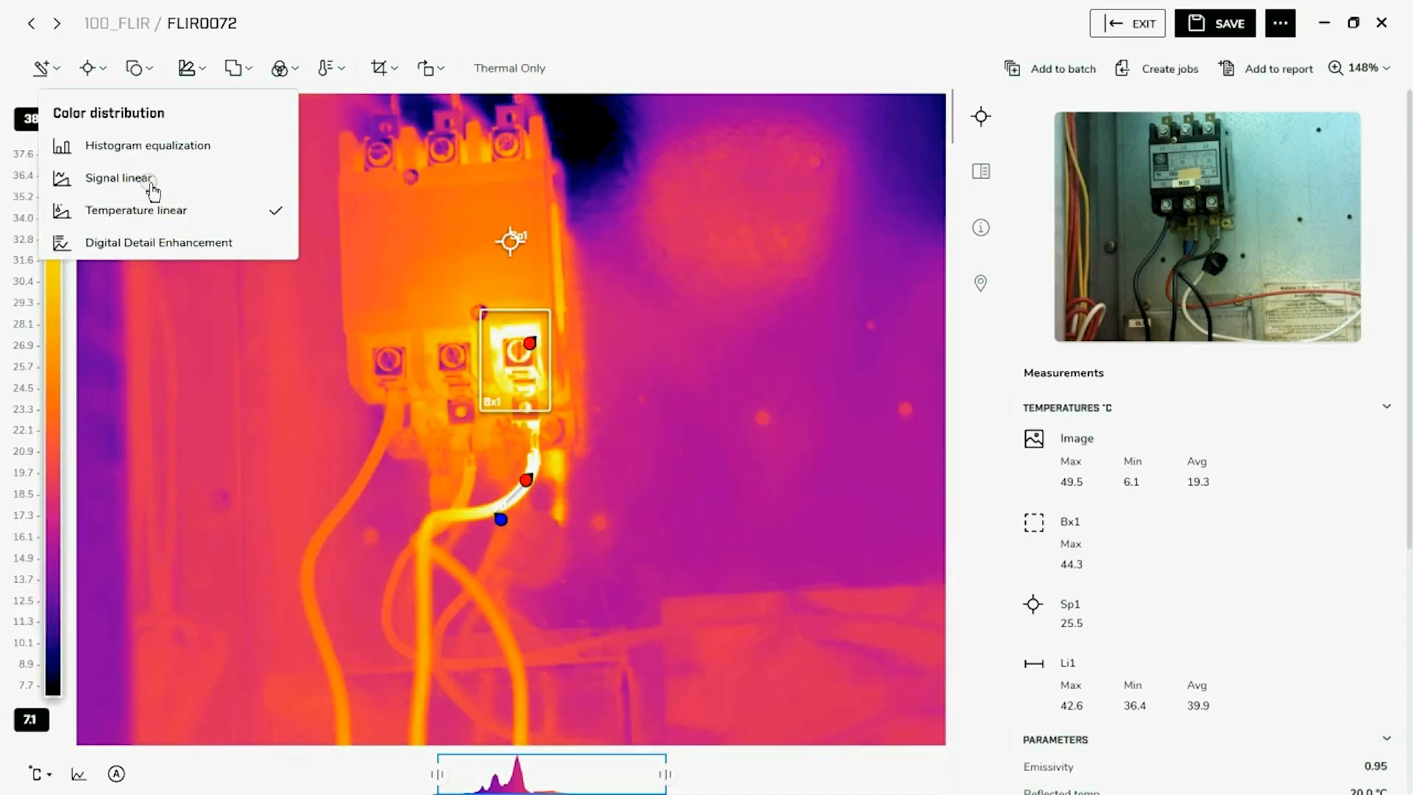
click(148, 181)
click(148, 146)
click(167, 400)
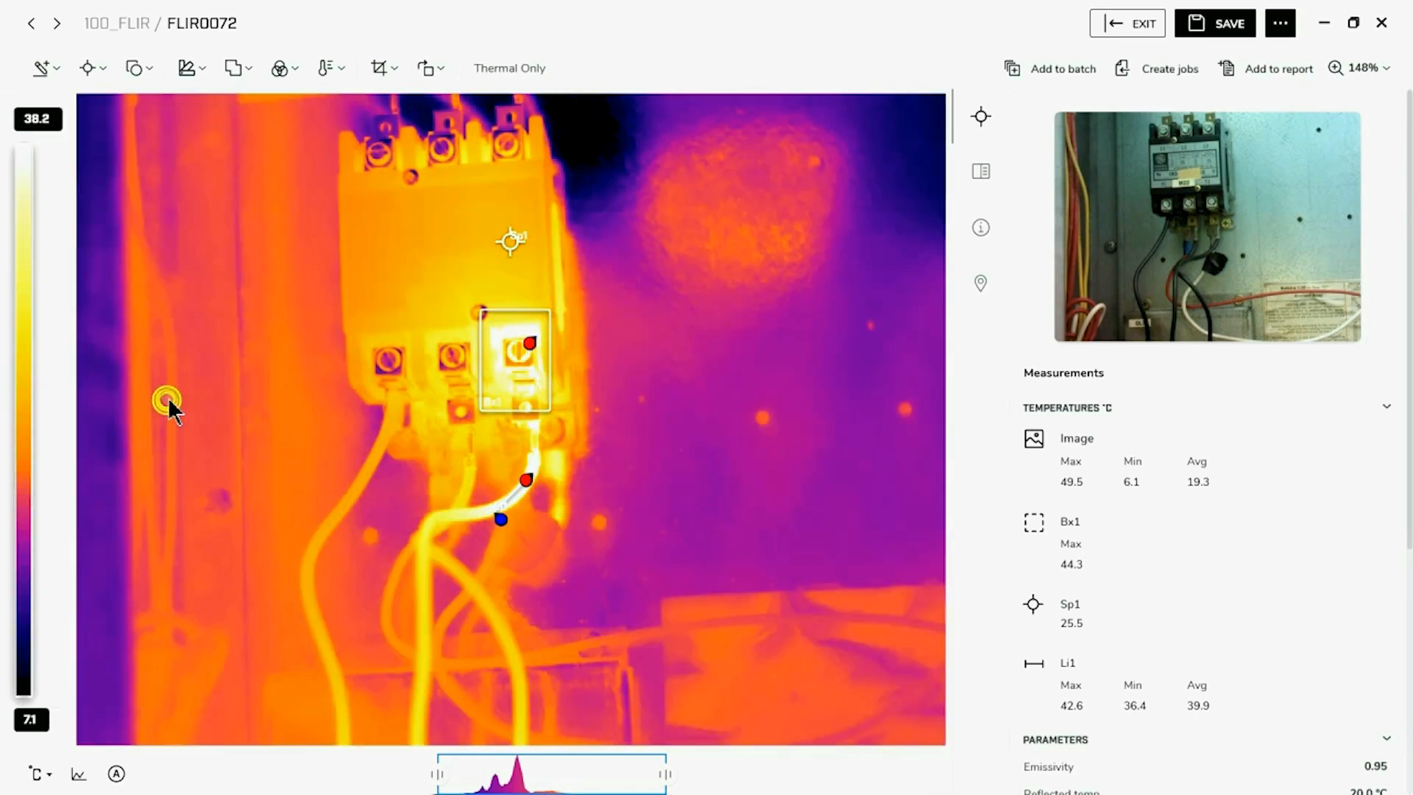
click(340, 66)
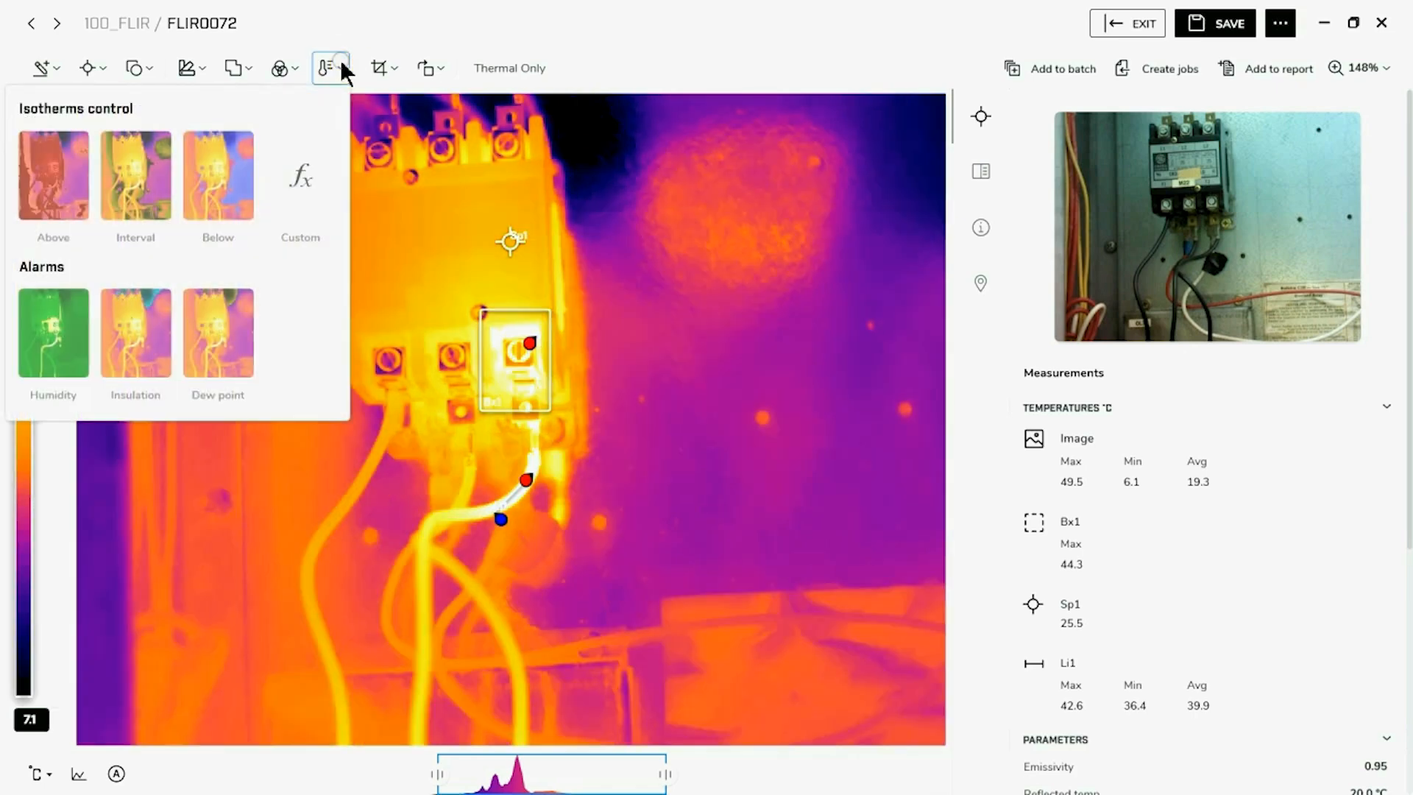
click(293, 160)
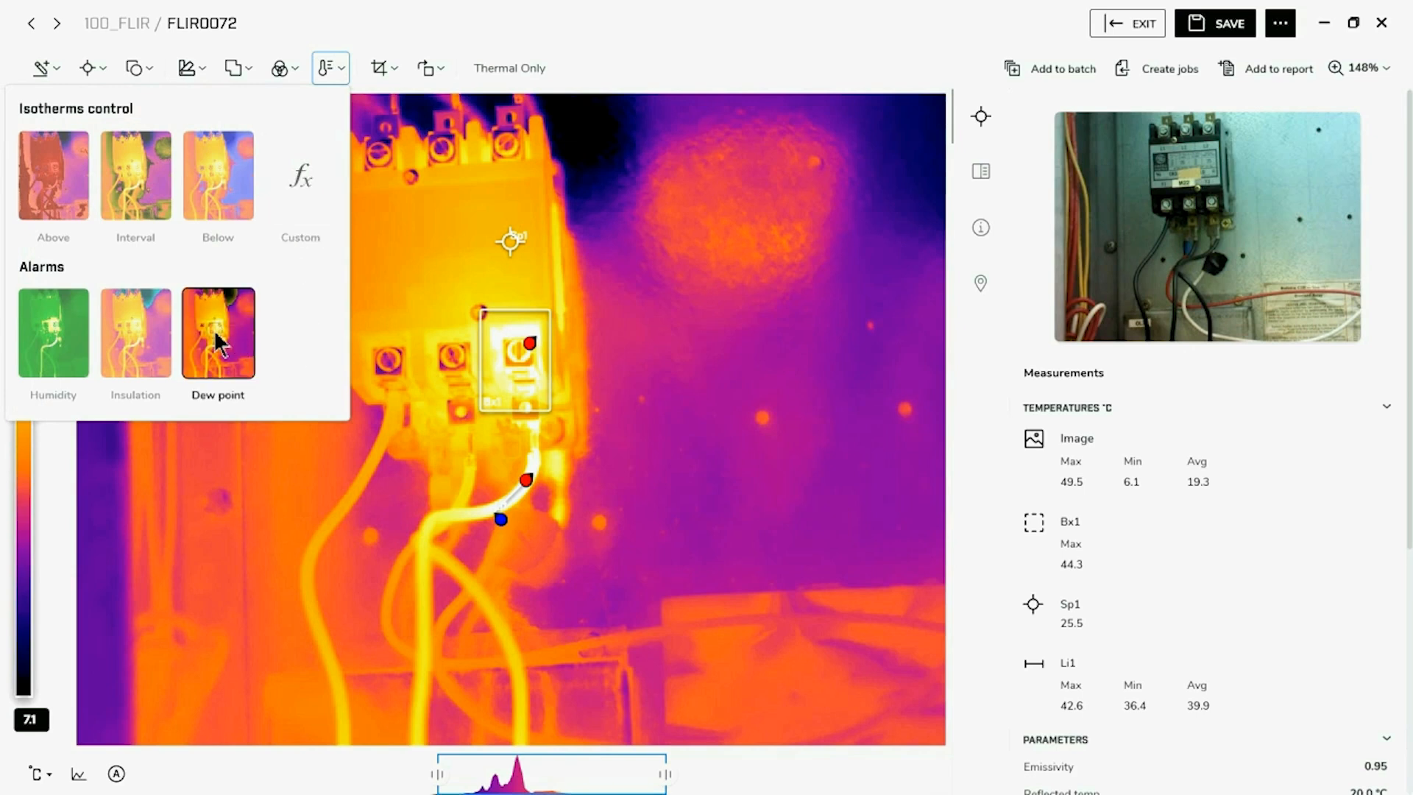
click(213, 532)
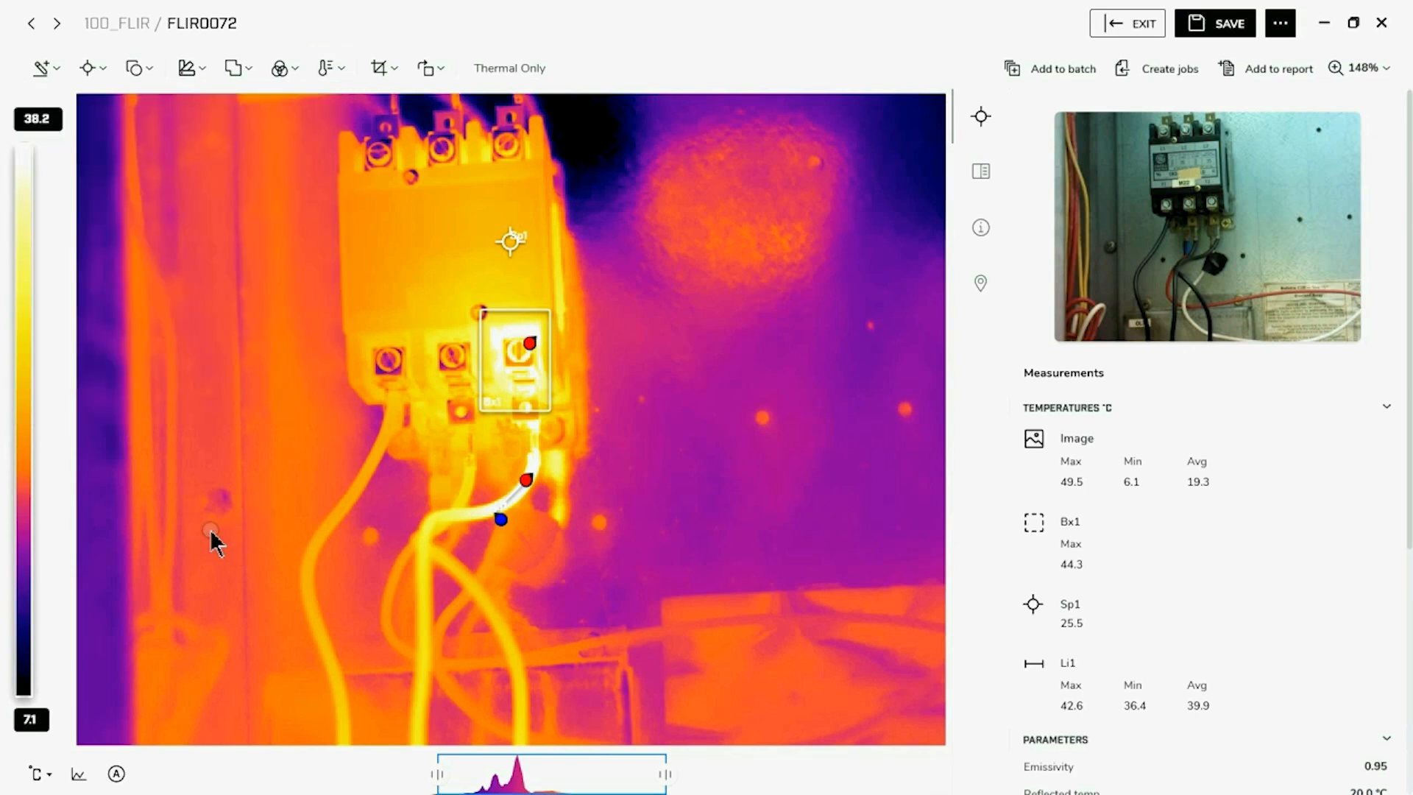
click(440, 68)
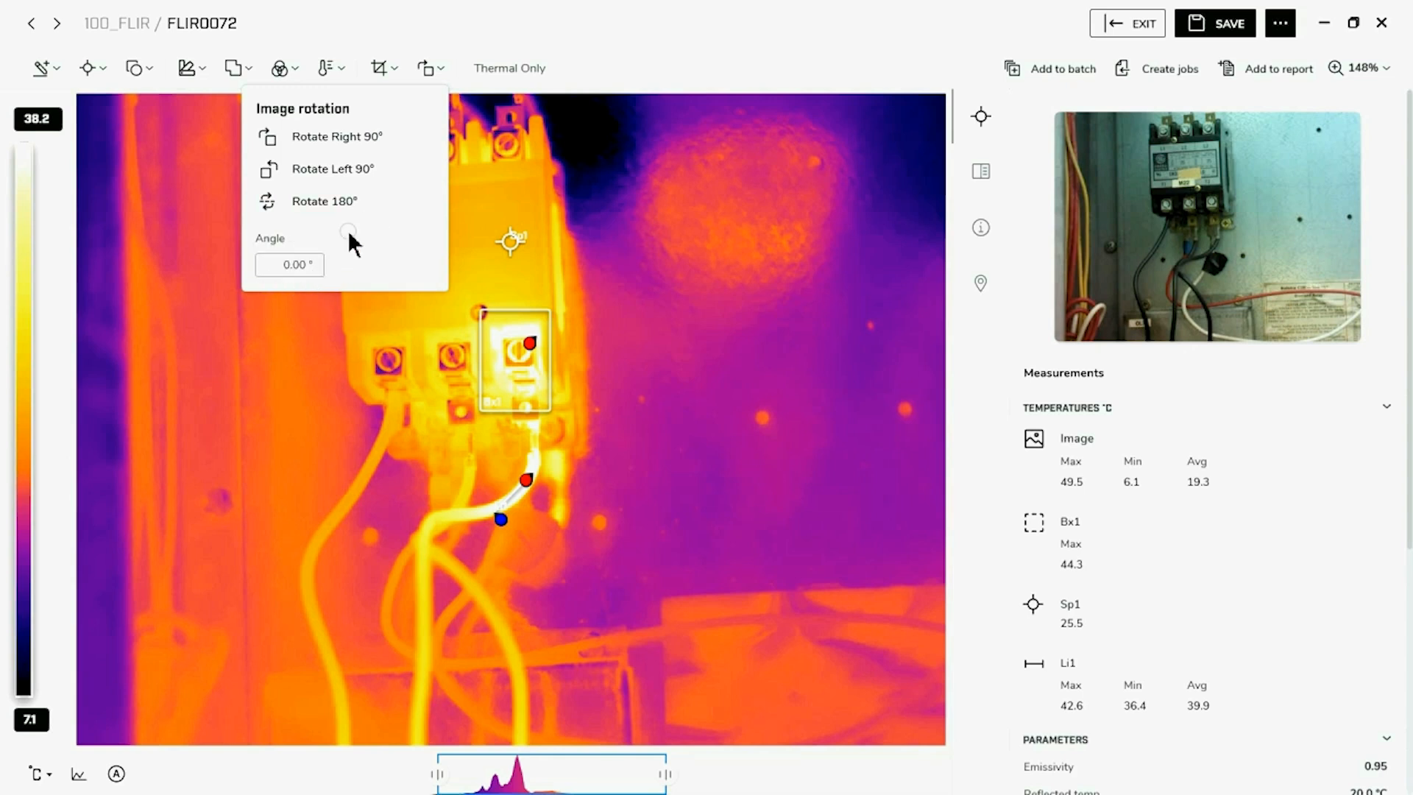
click(396, 68)
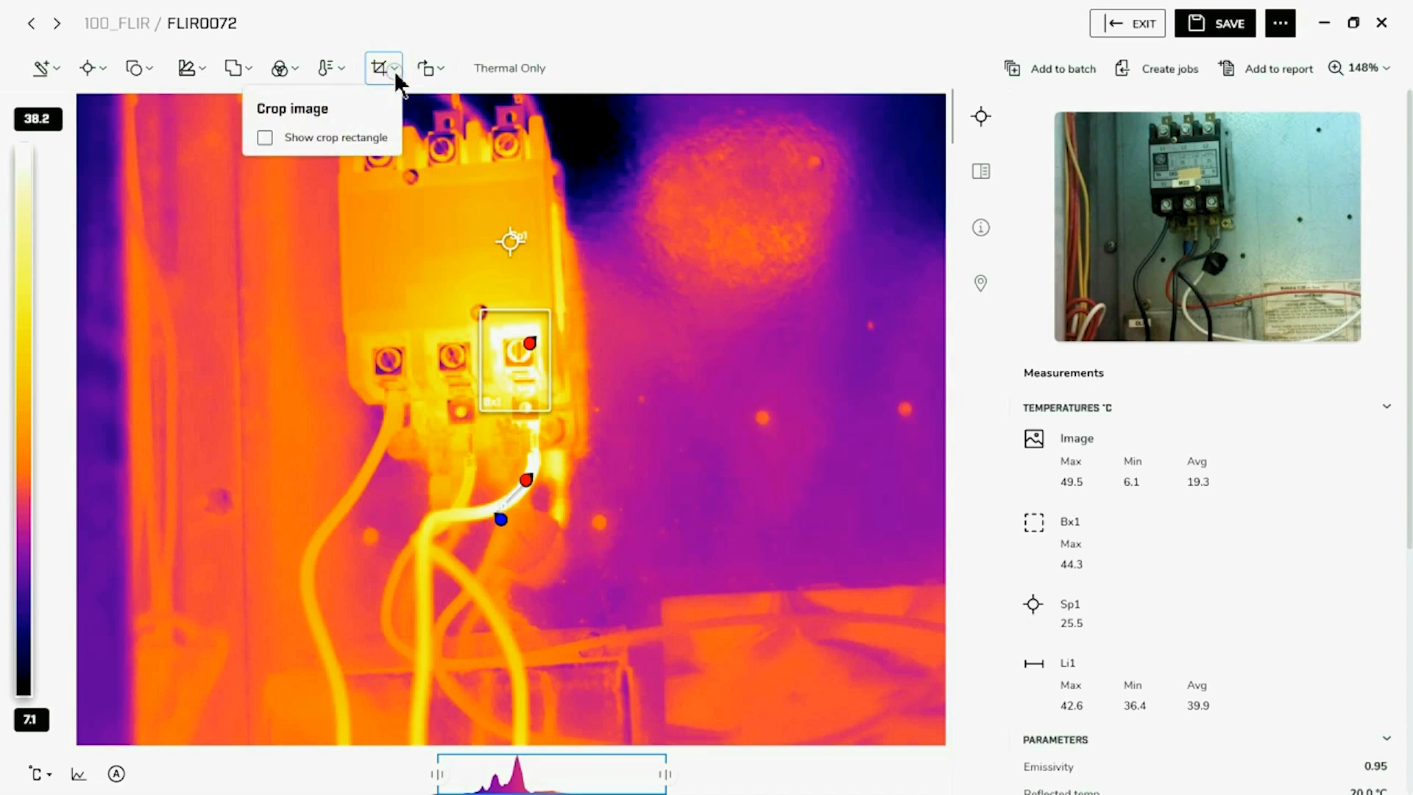
click(661, 434)
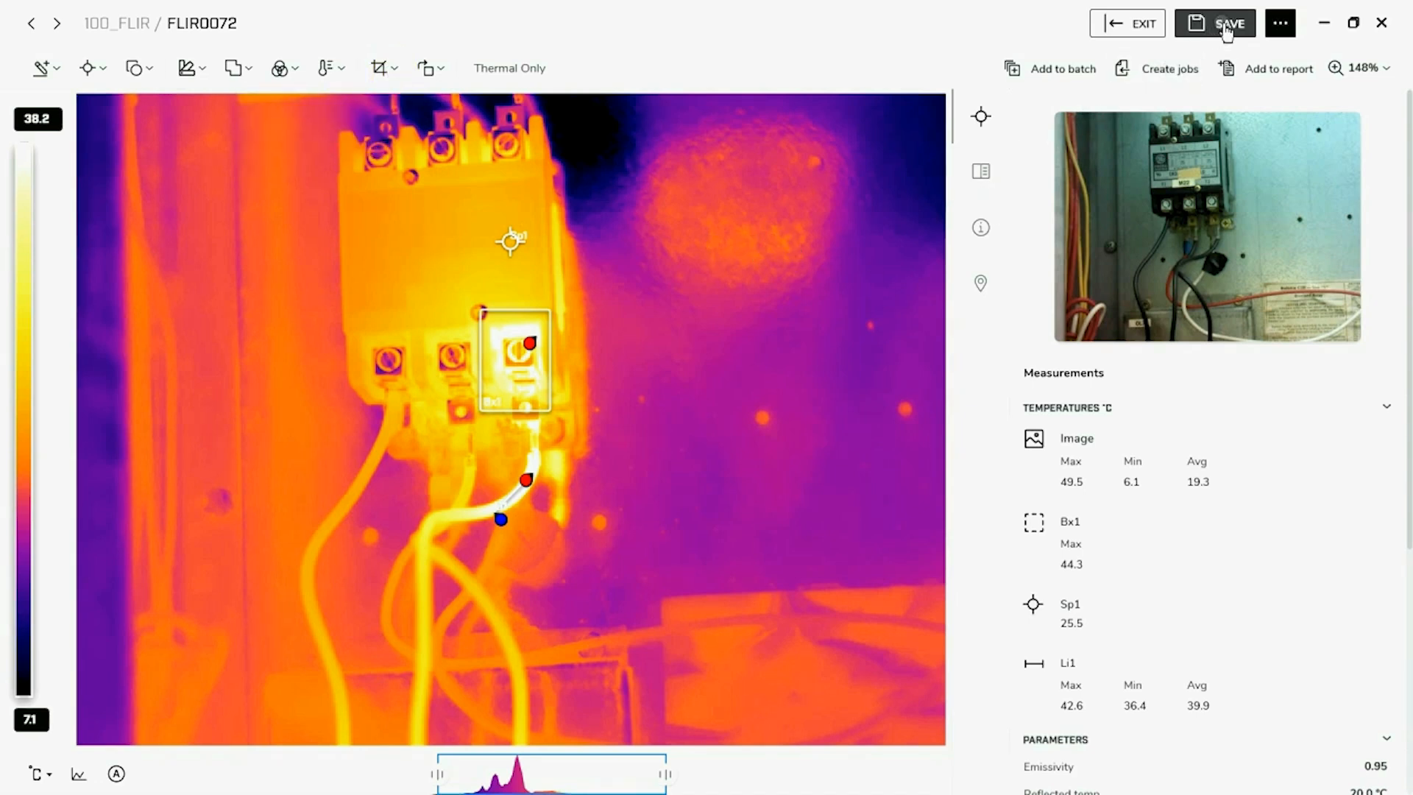
Save the edited image as a separate JPG named "new Image" in the 100_FLIR folder
click(1281, 23)
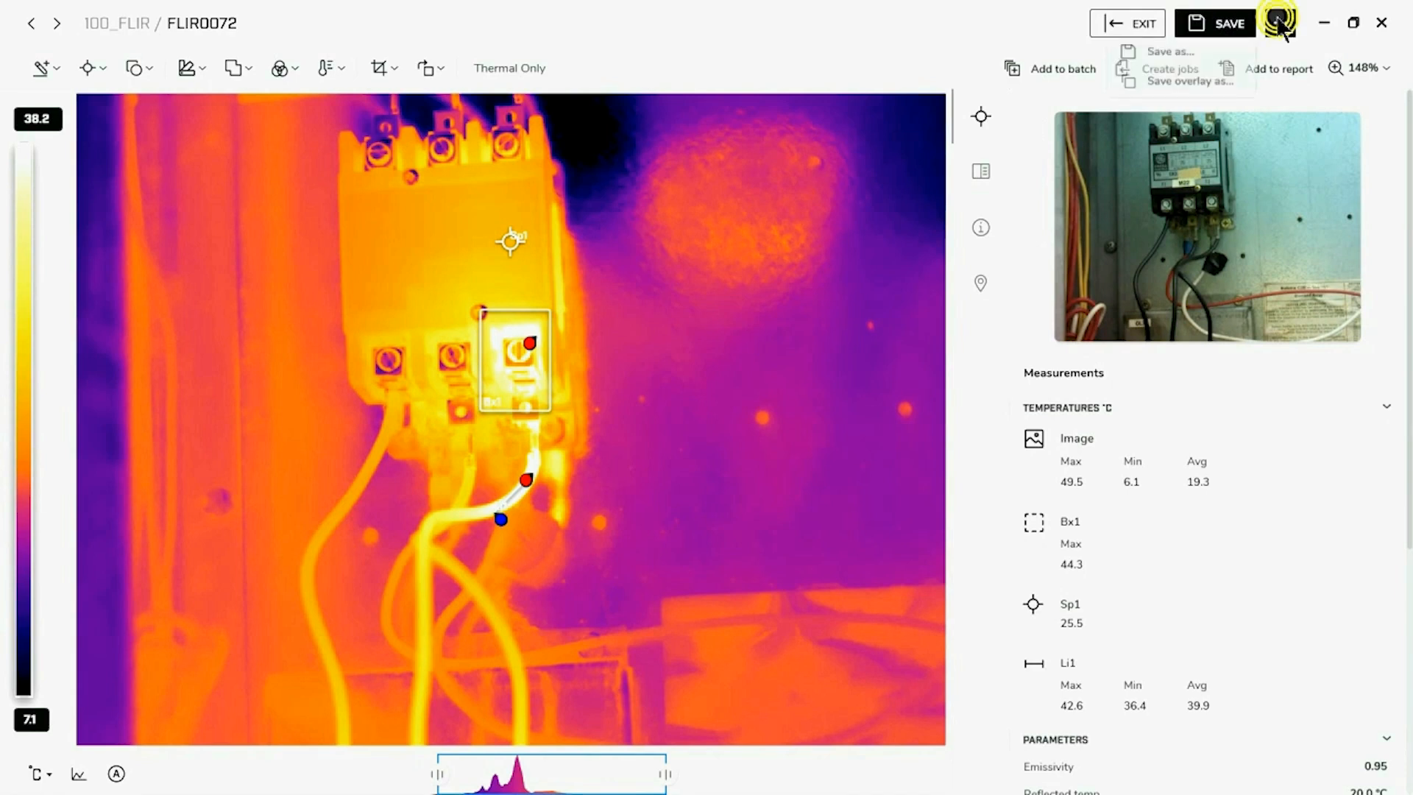
click(1183, 54)
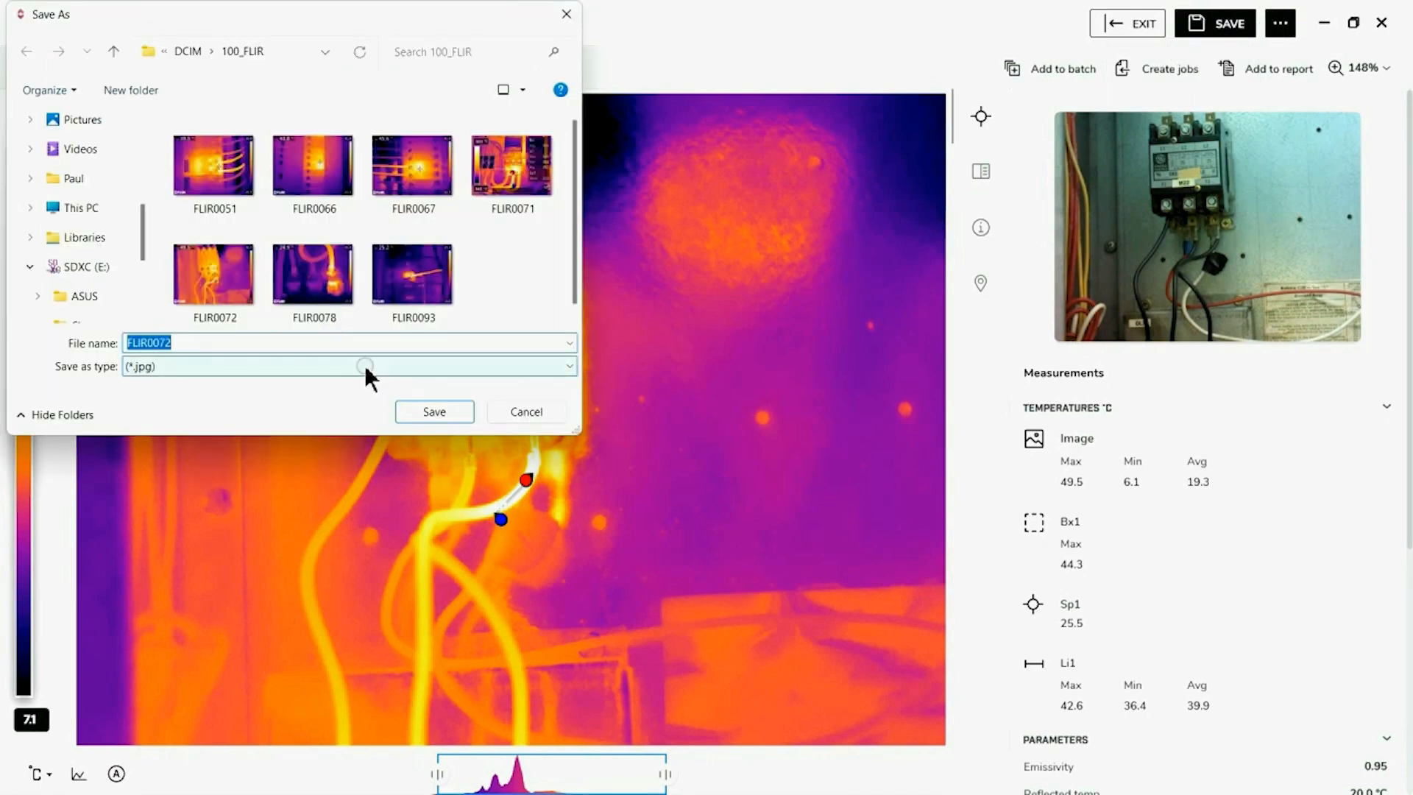
text(new Image)
click(441, 416)
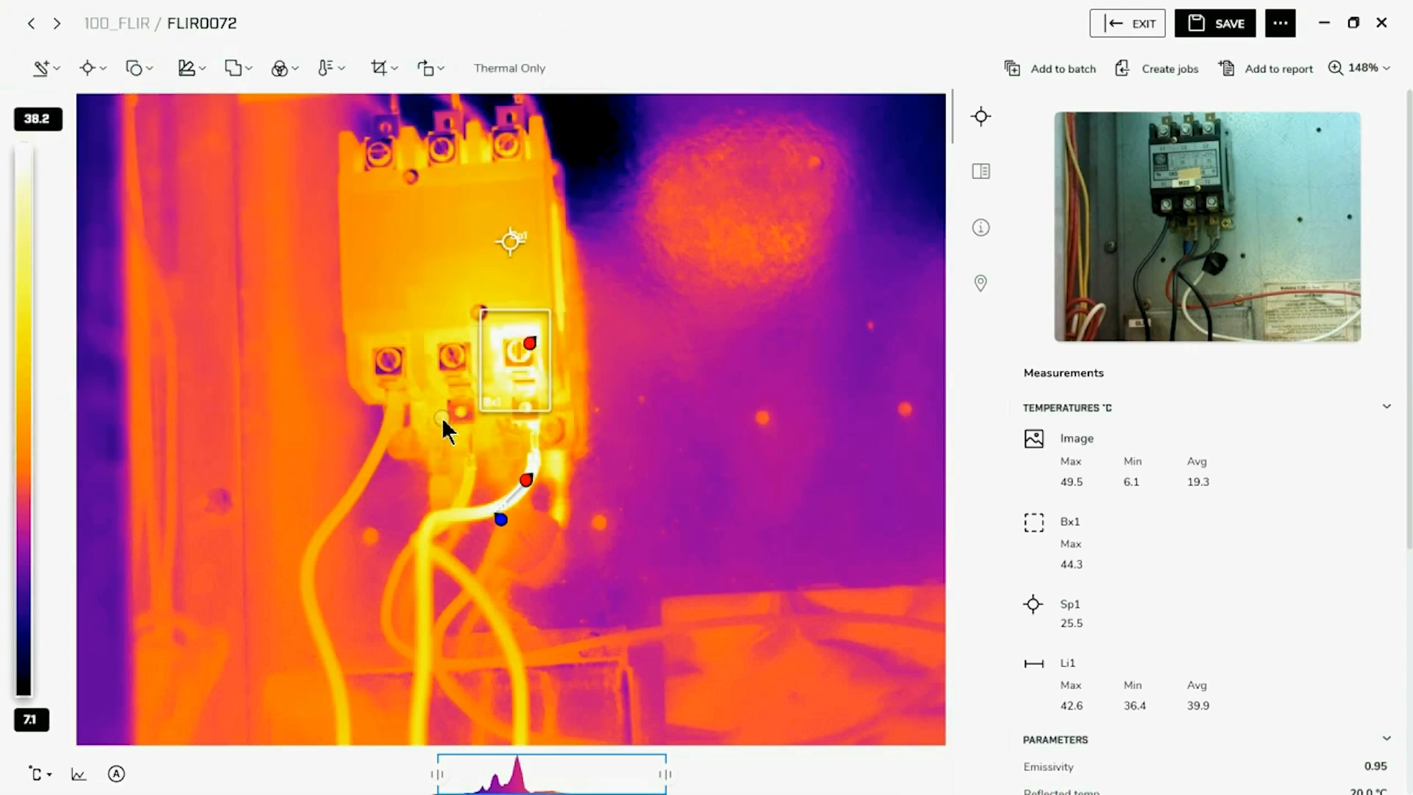
Exit the image editor without saving the changes to FLIR0072
click(1113, 25)
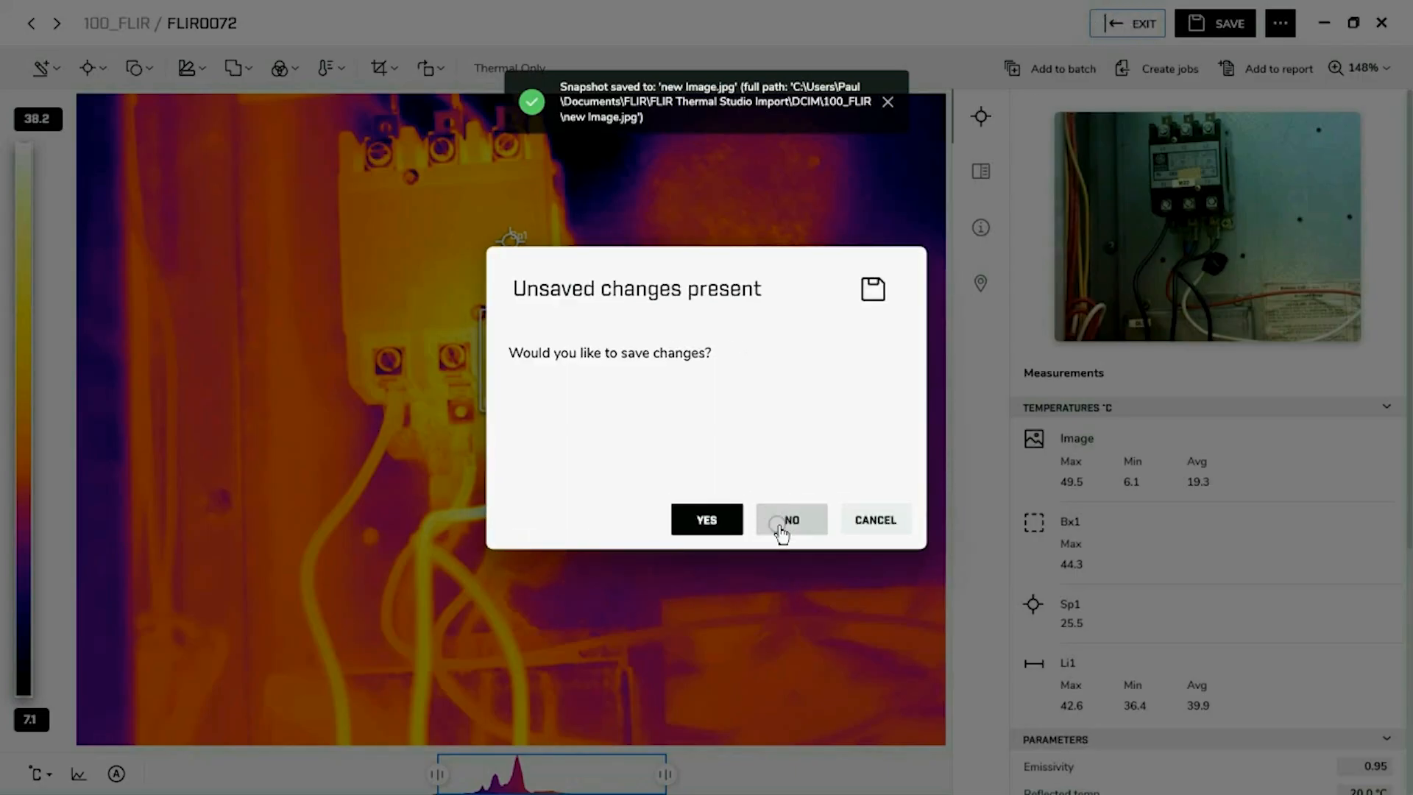
click(782, 528)
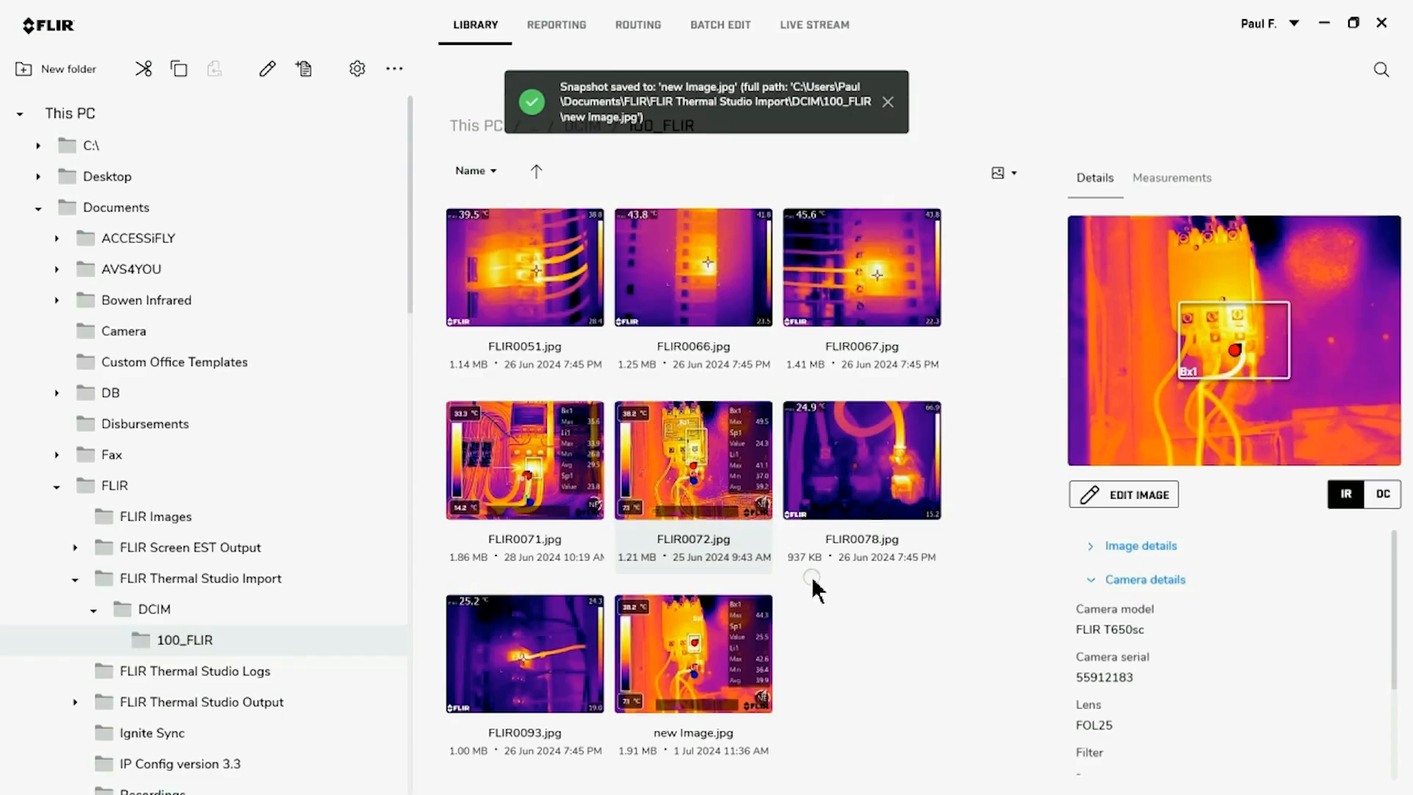
double_click(730, 658)
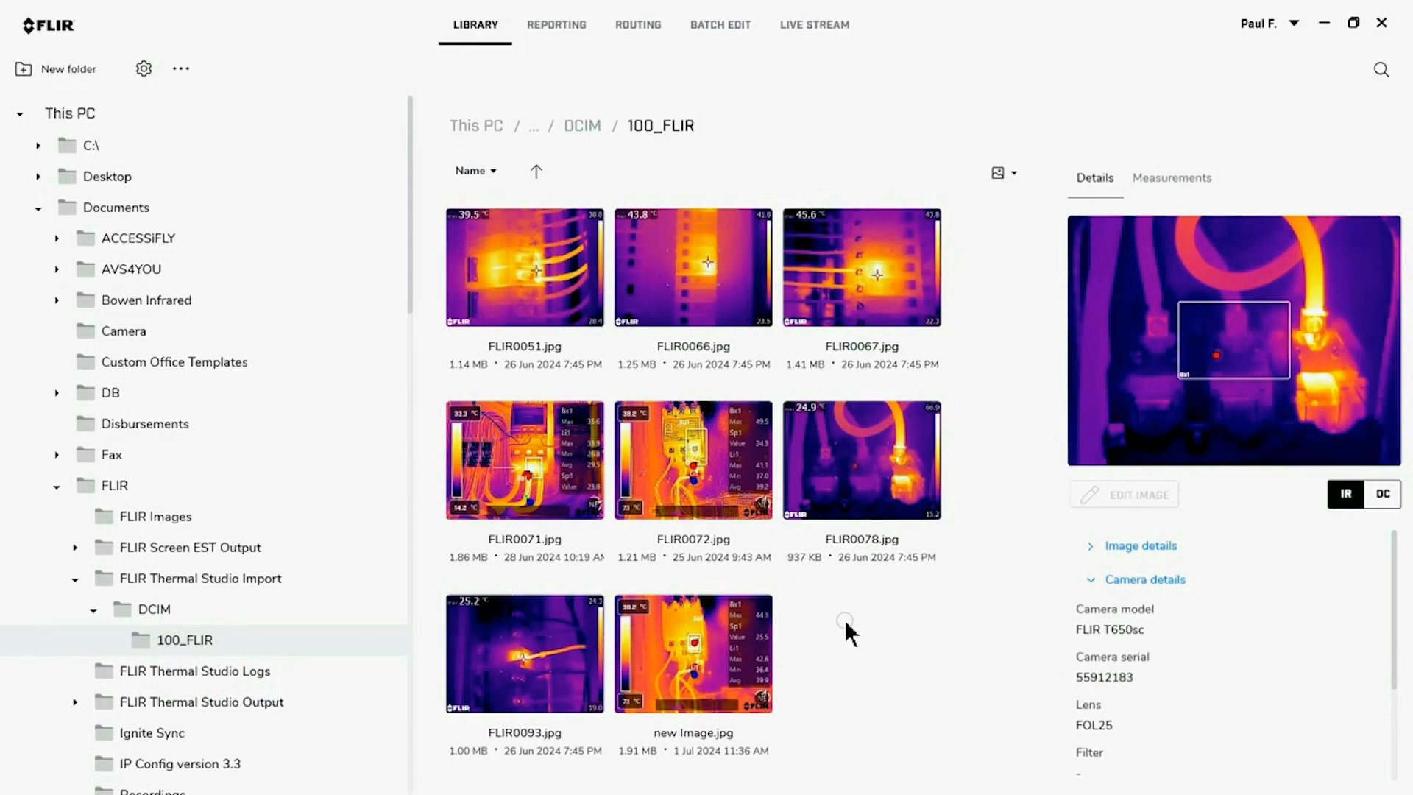
Create a report from all images in the 100_FLIR folder using the "Thermal Photo Det..." template
click(503, 293)
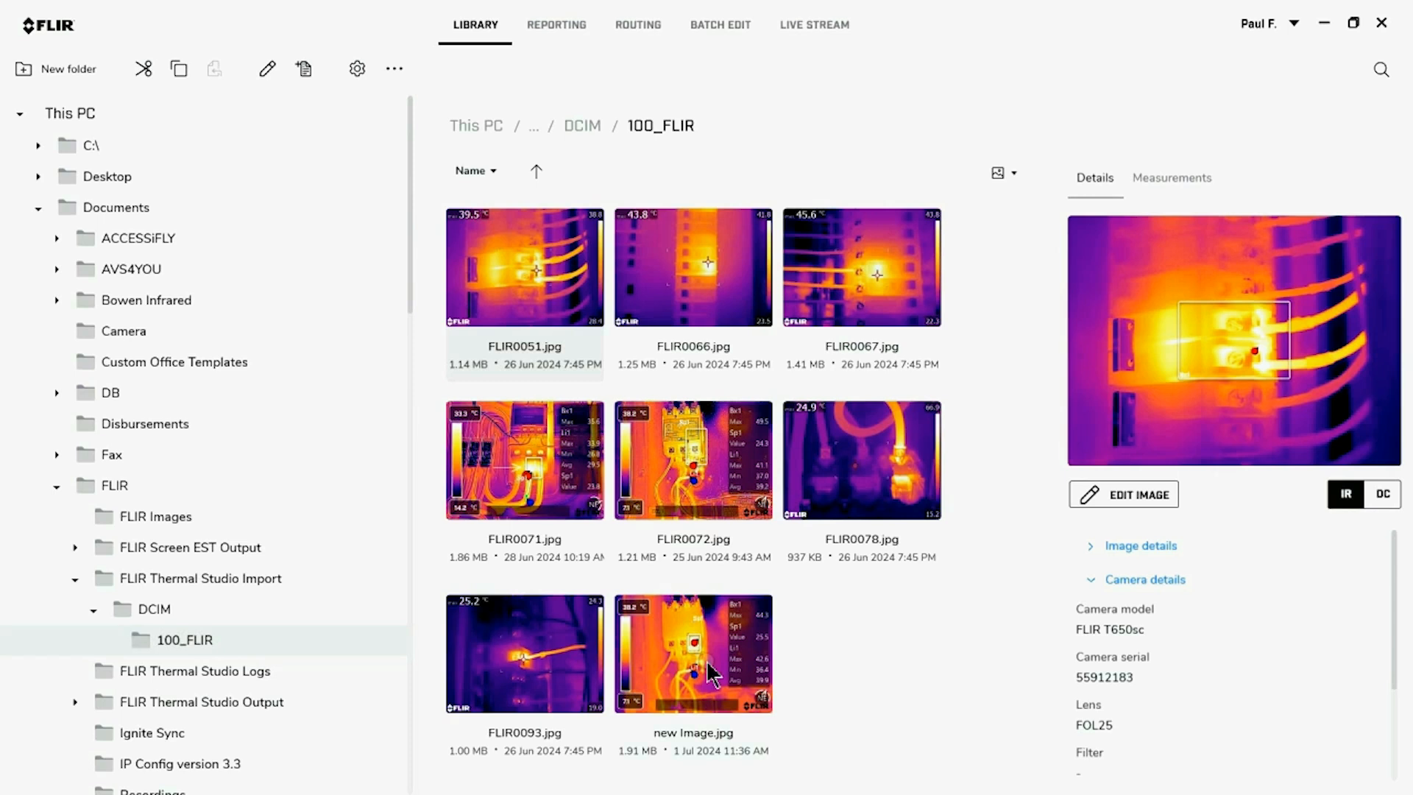
key(ctrl+a)
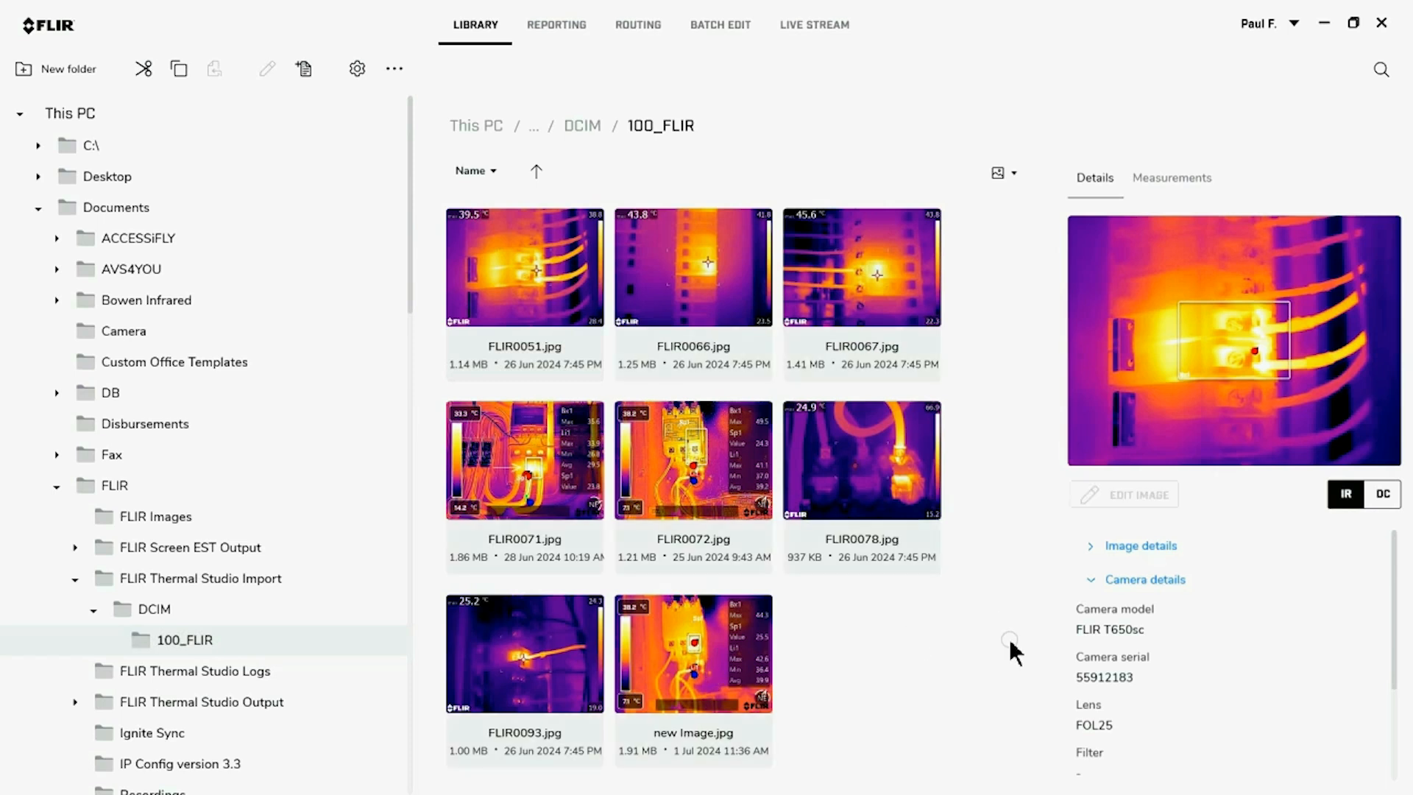
click(306, 73)
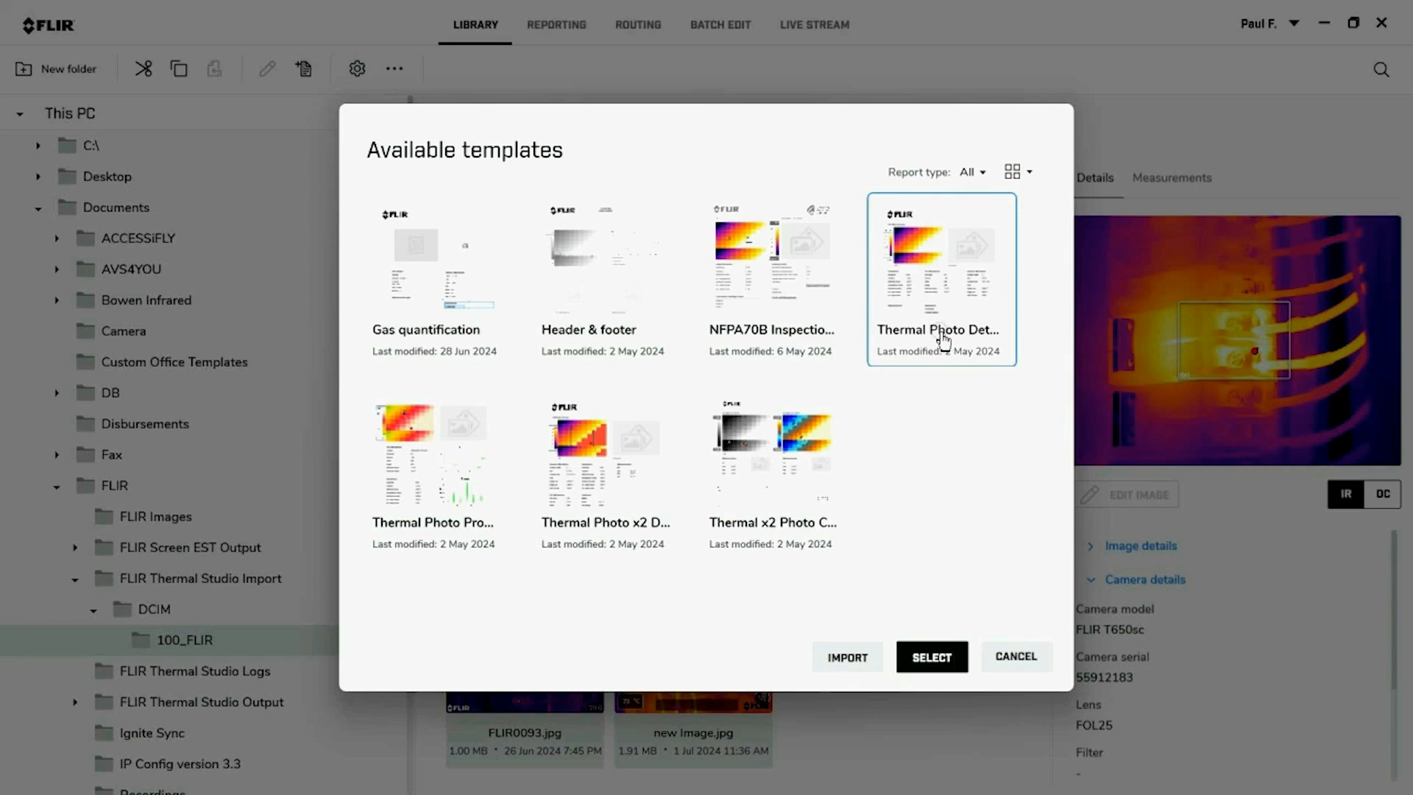
click(926, 669)
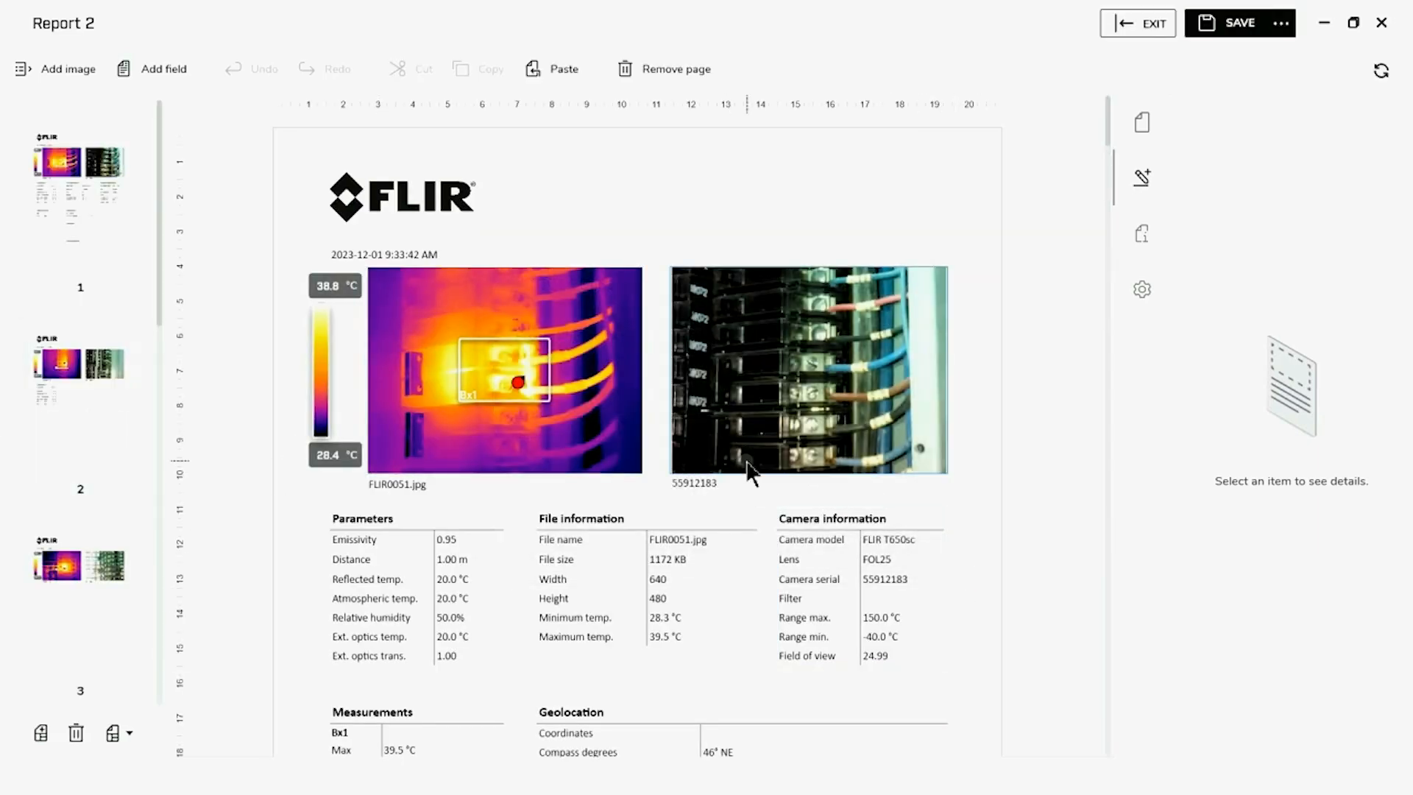
Look through the report pages and move the FLIR0051 page down two places to become page 3
scroll(748, 466, down, 10)
scroll(748, 475, down, 10)
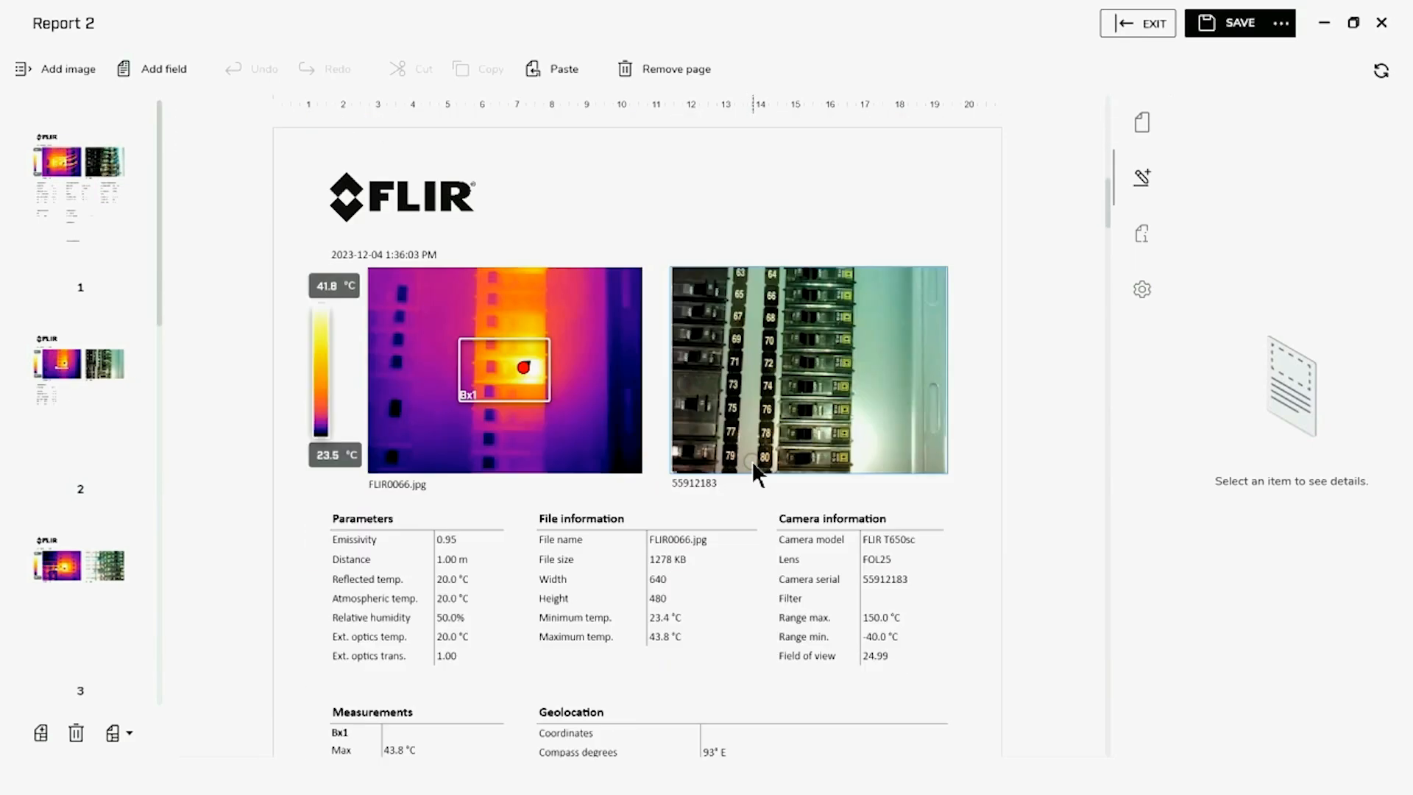
scroll(755, 465, down, 10)
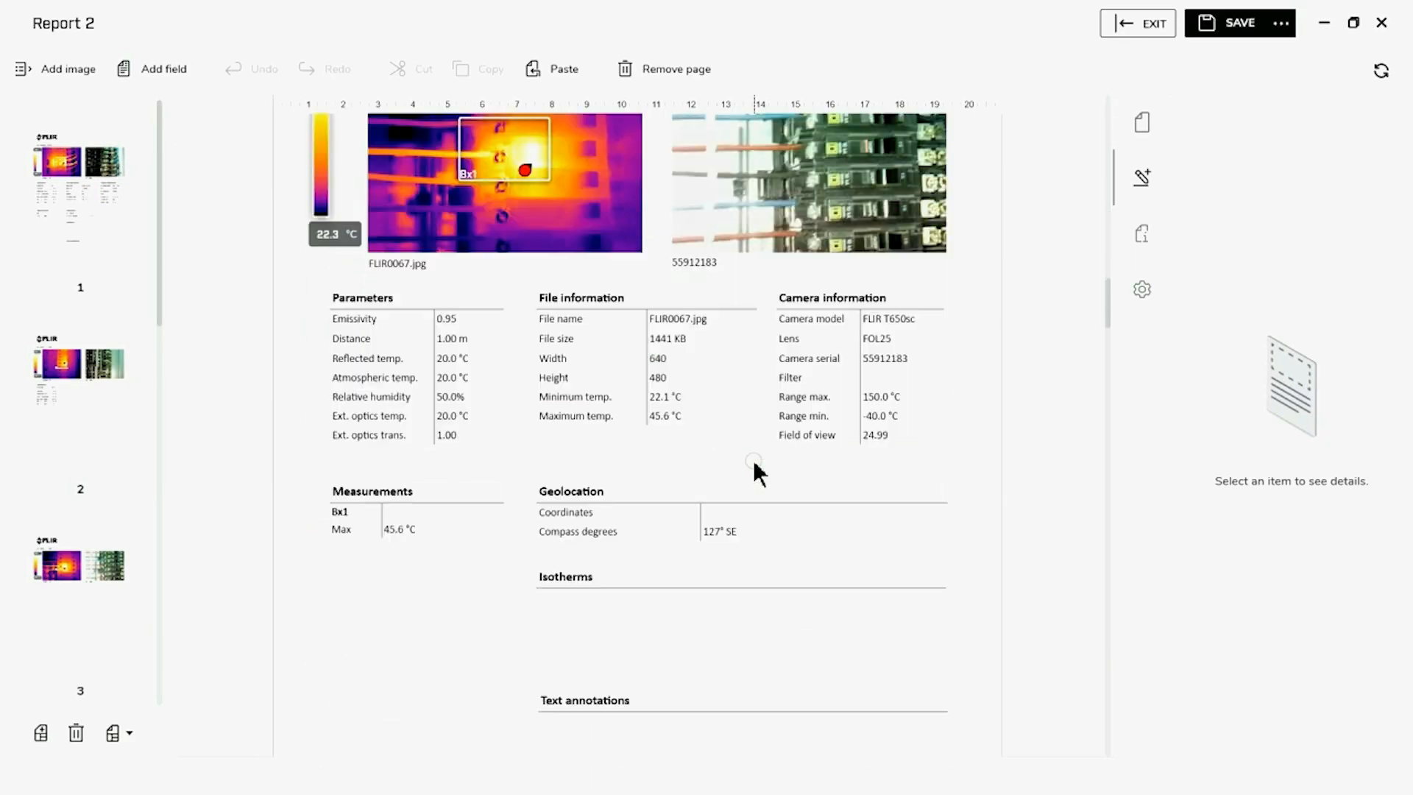
scroll(753, 459, down, 8)
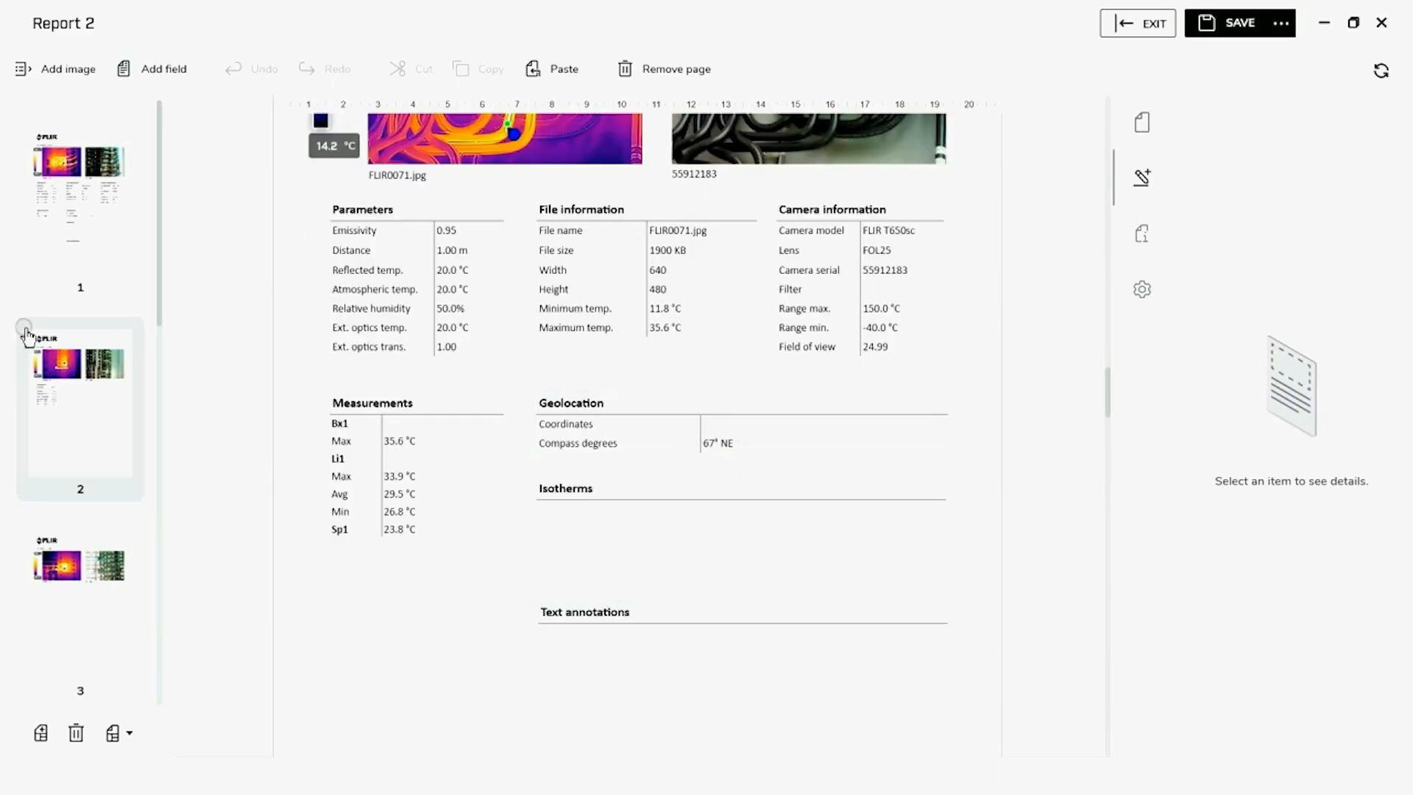
click(101, 210)
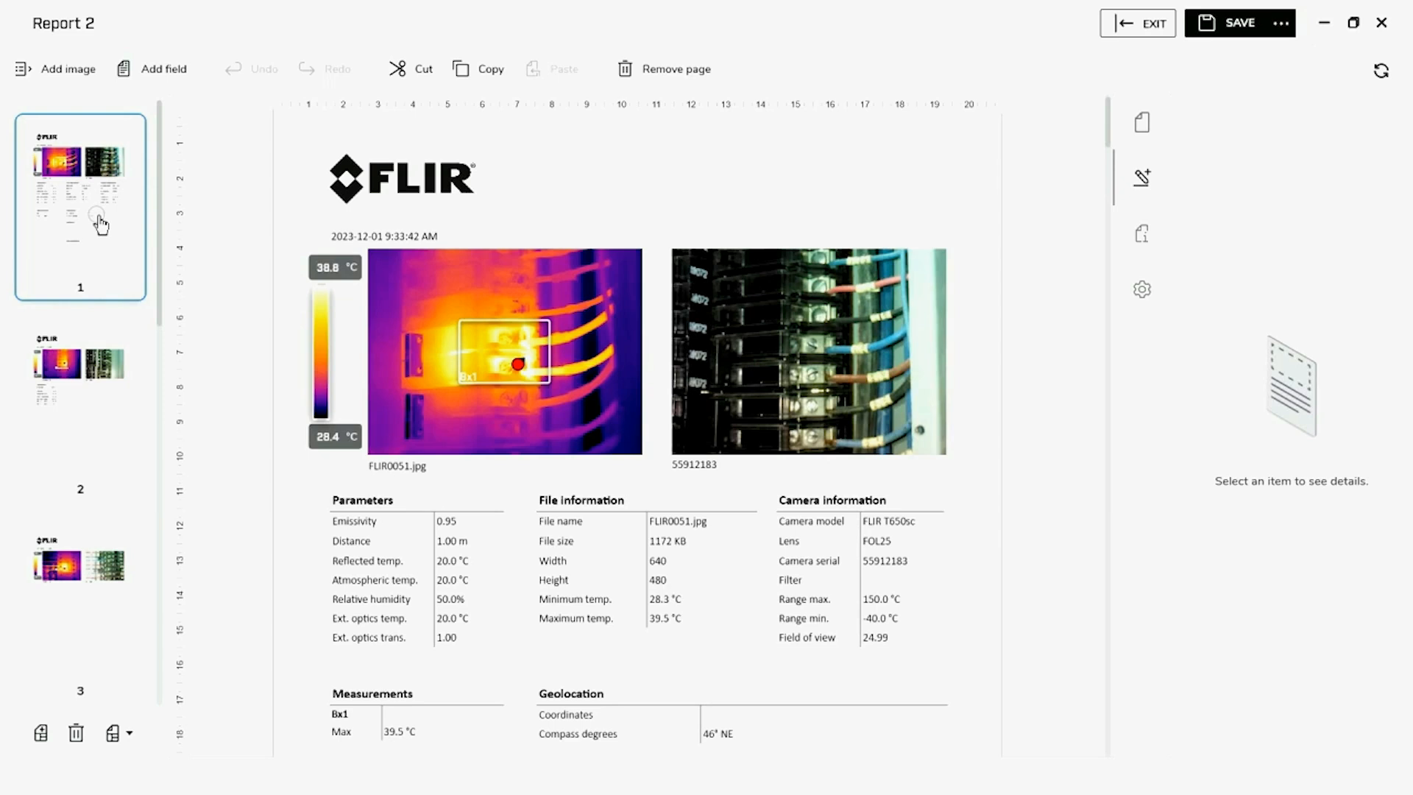
right_click(101, 224)
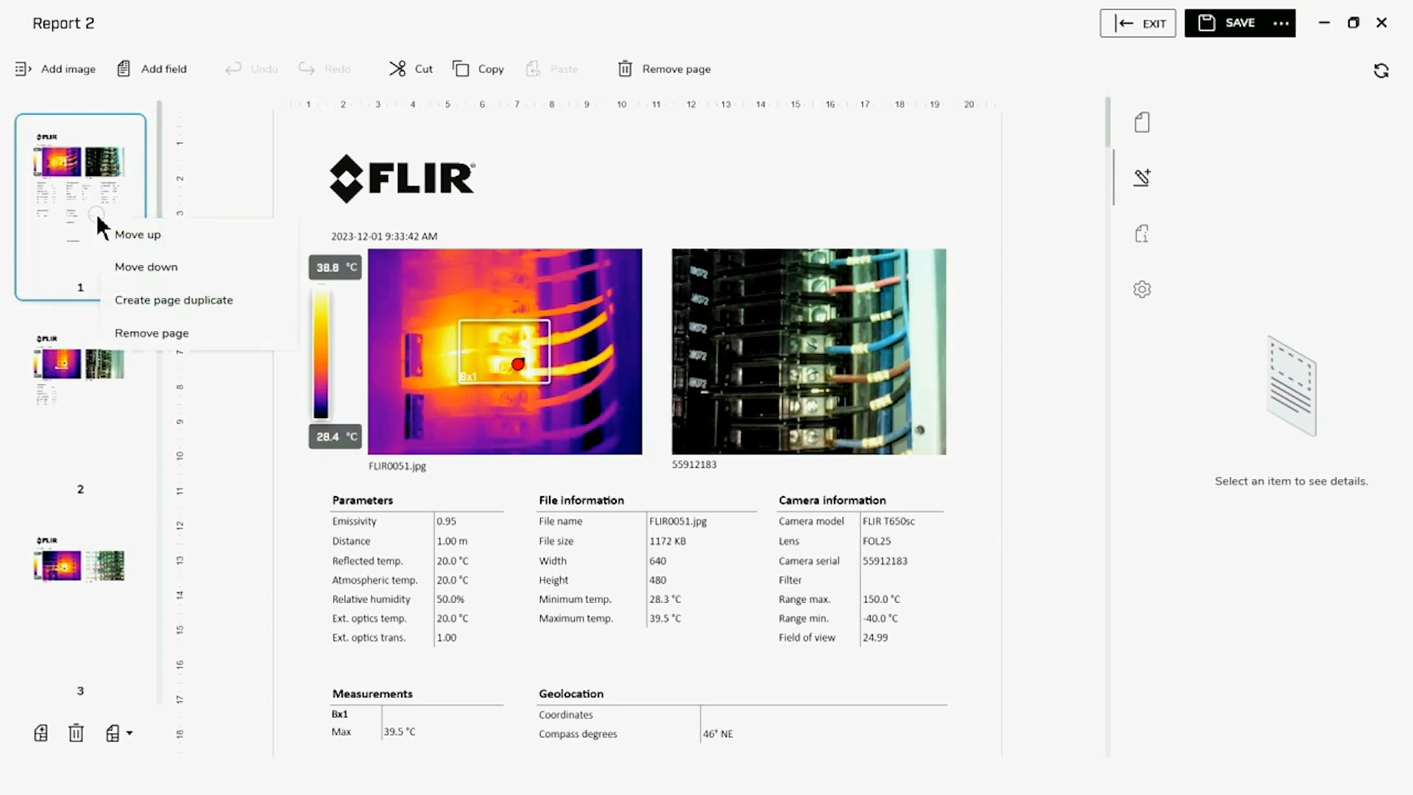
click(166, 269)
right_click(74, 409)
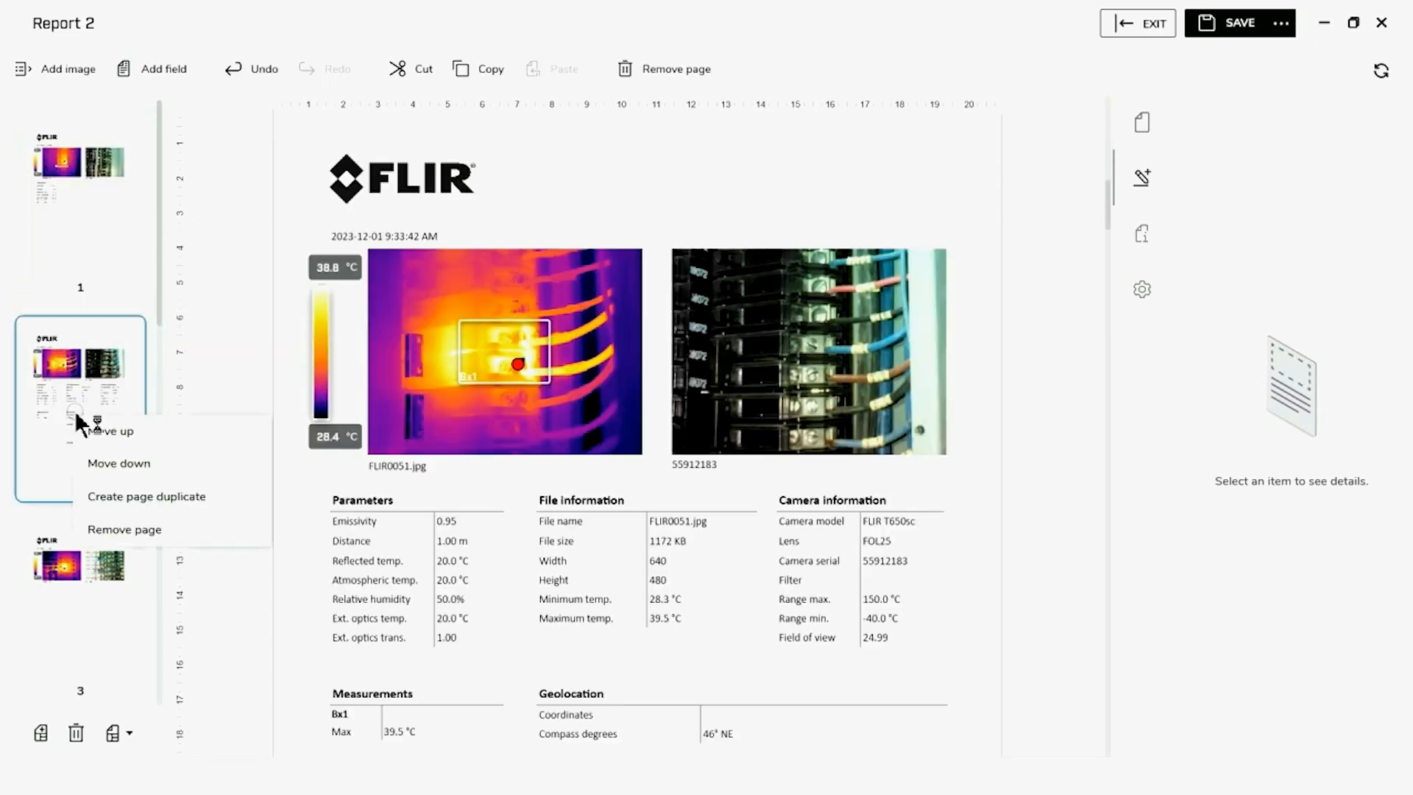
click(101, 465)
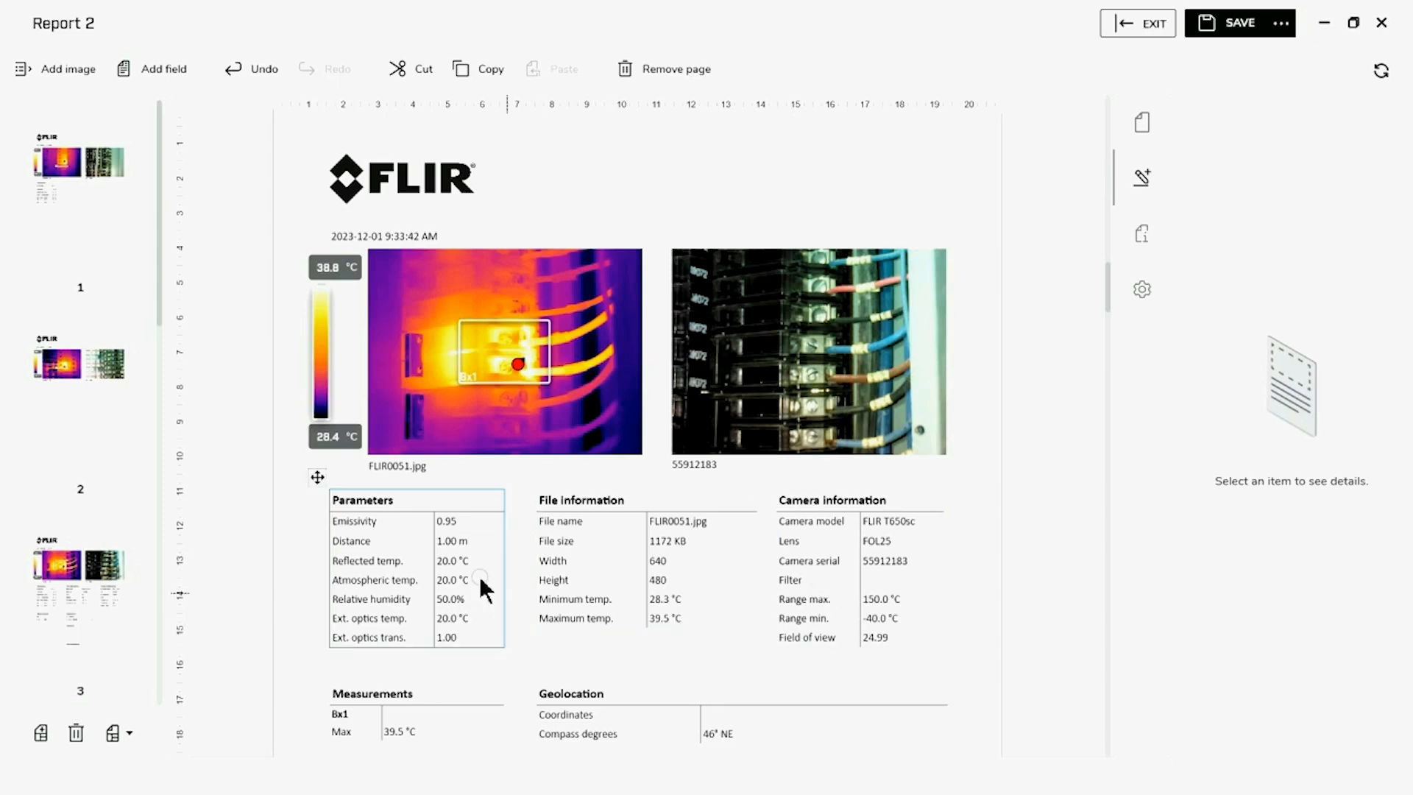
Remove the Emissivity row from the Parameters table on the FLIR0051 page
click(348, 517)
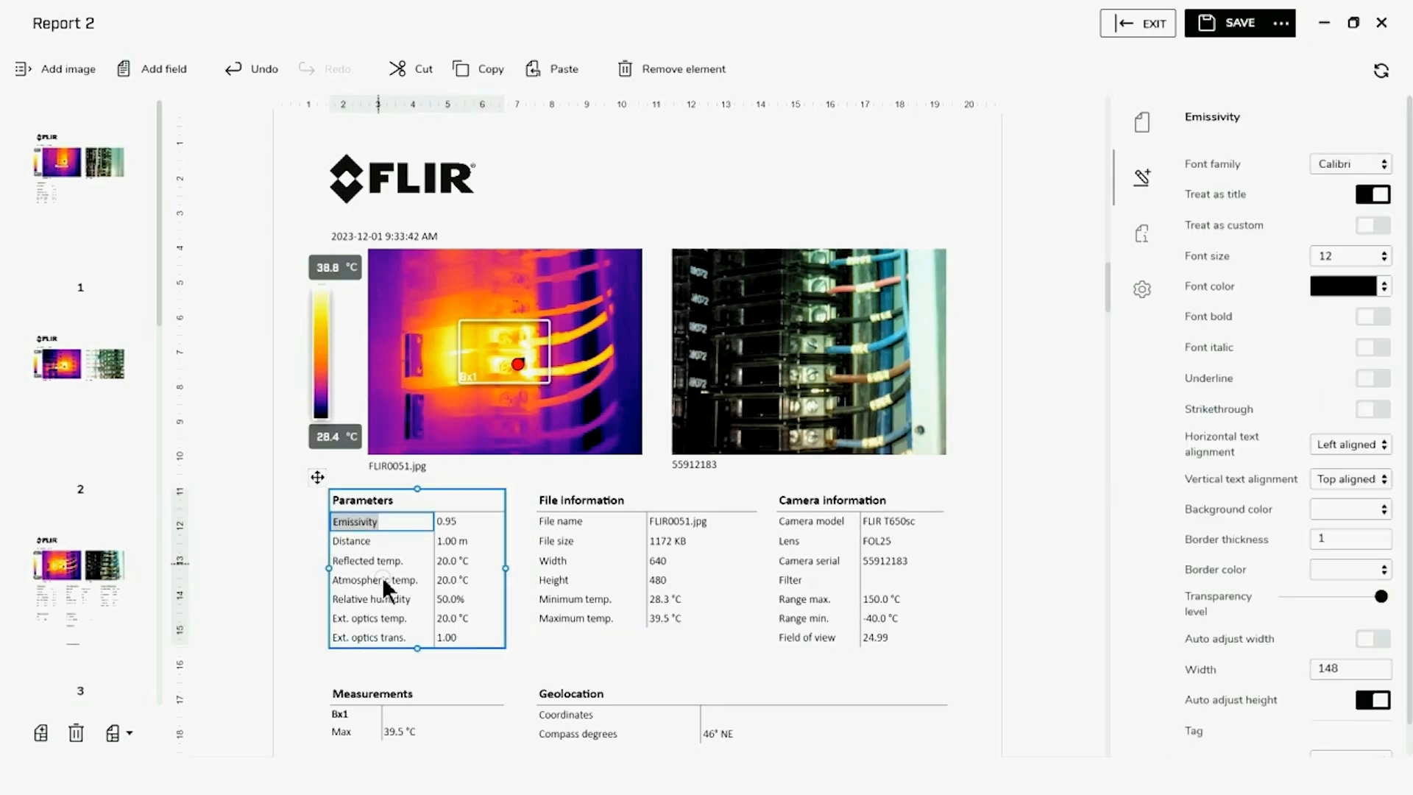
right_click(372, 538)
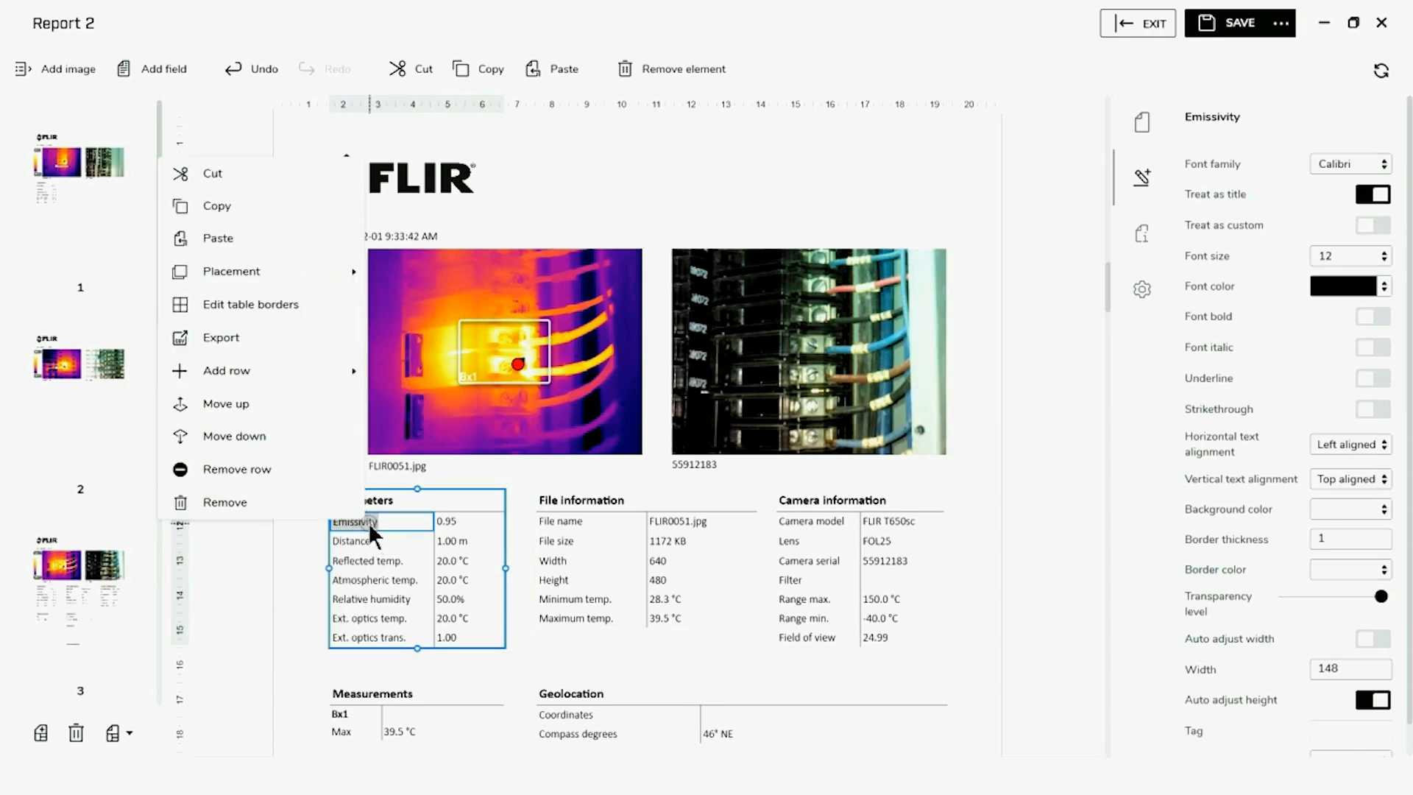
click(259, 468)
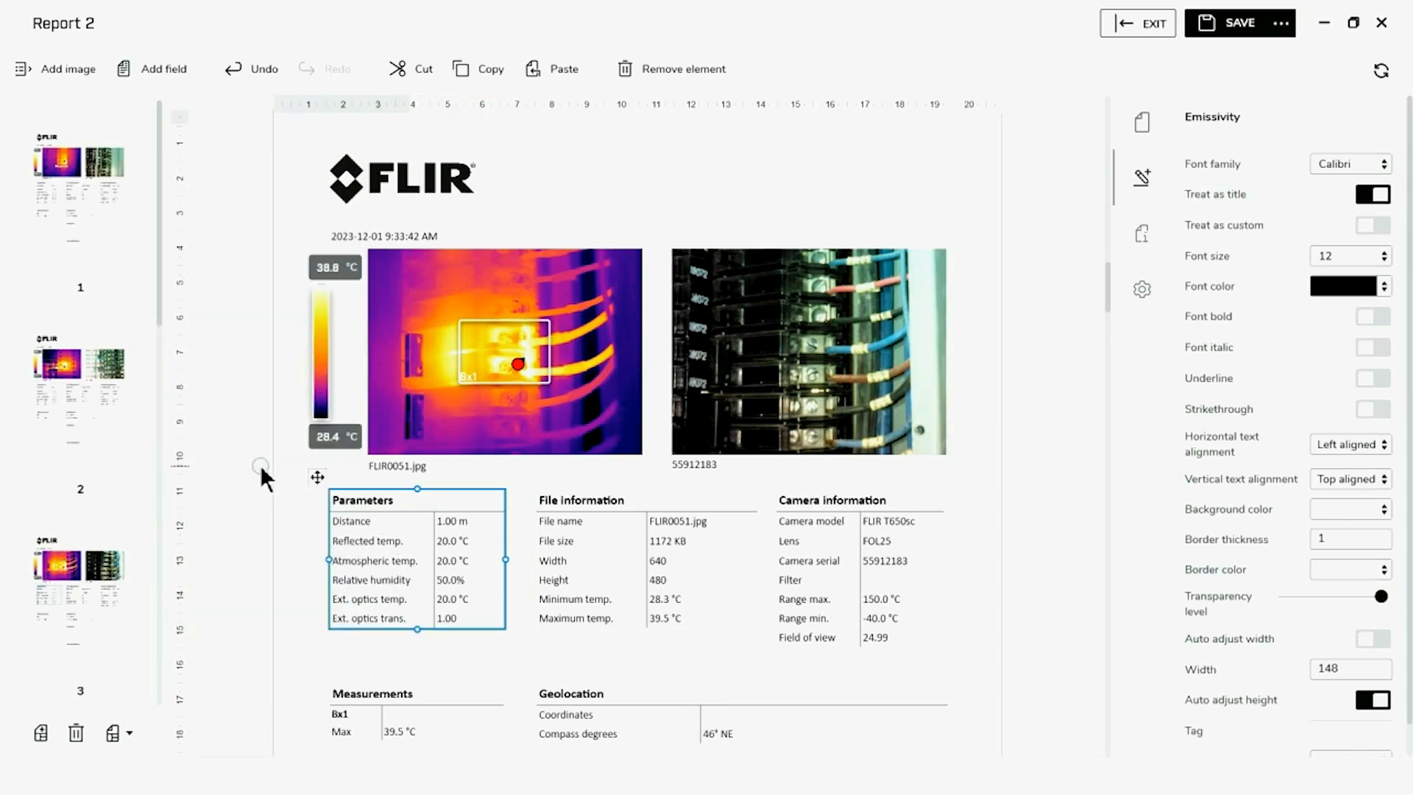
Remove the Reflected temp., Ext. optics temp. and Ext. optics trans. rows from the Parameters table on the FLIR0051 page
right_click(360, 540)
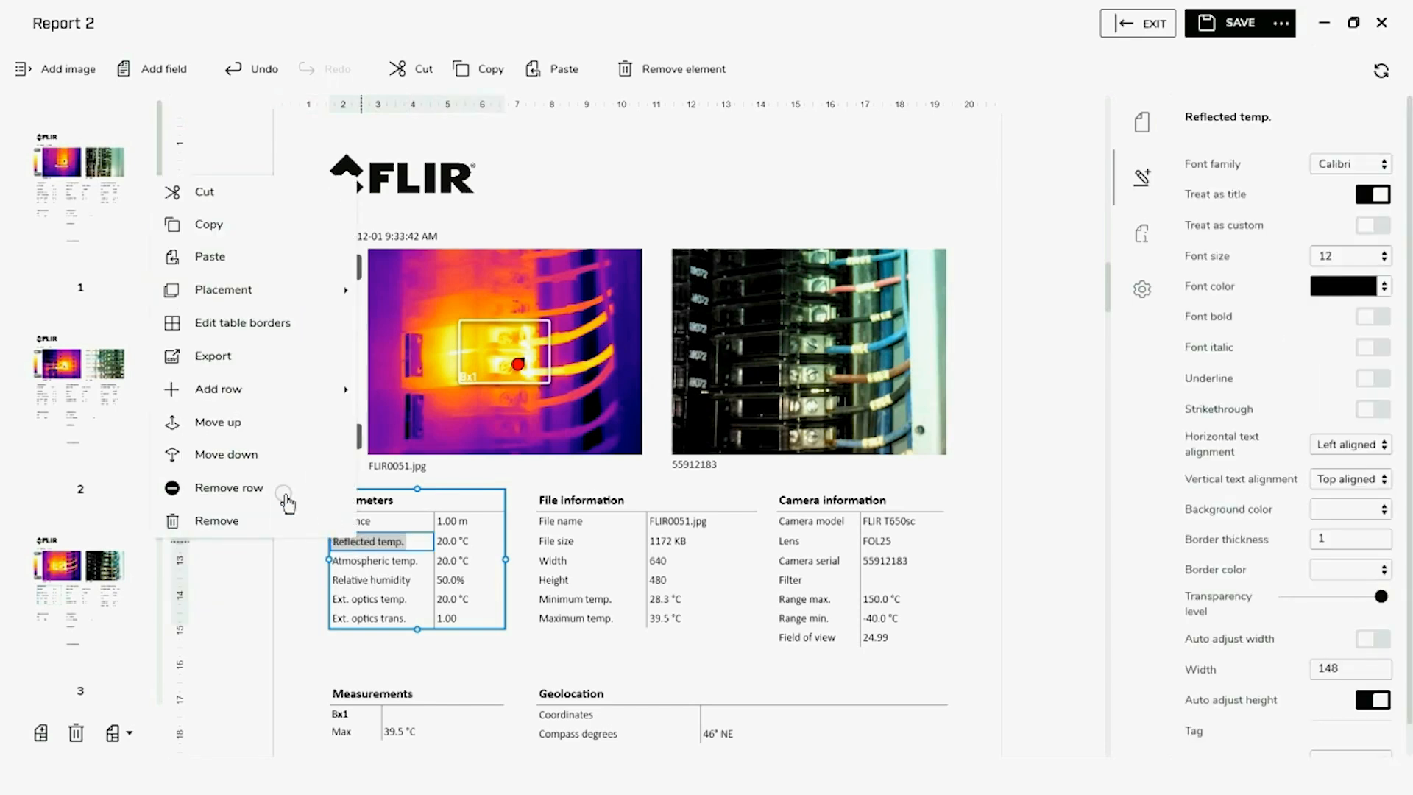
click(237, 488)
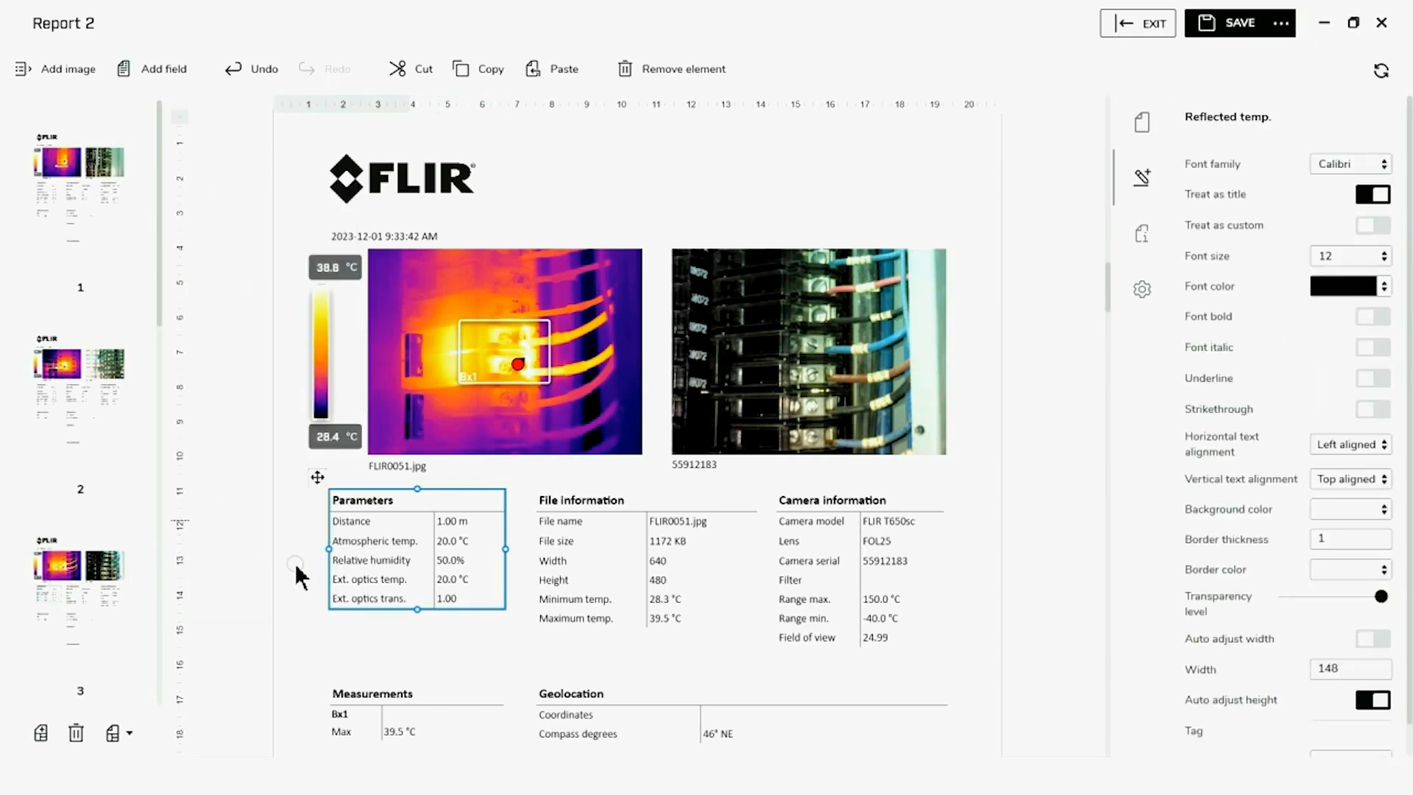
right_click(359, 579)
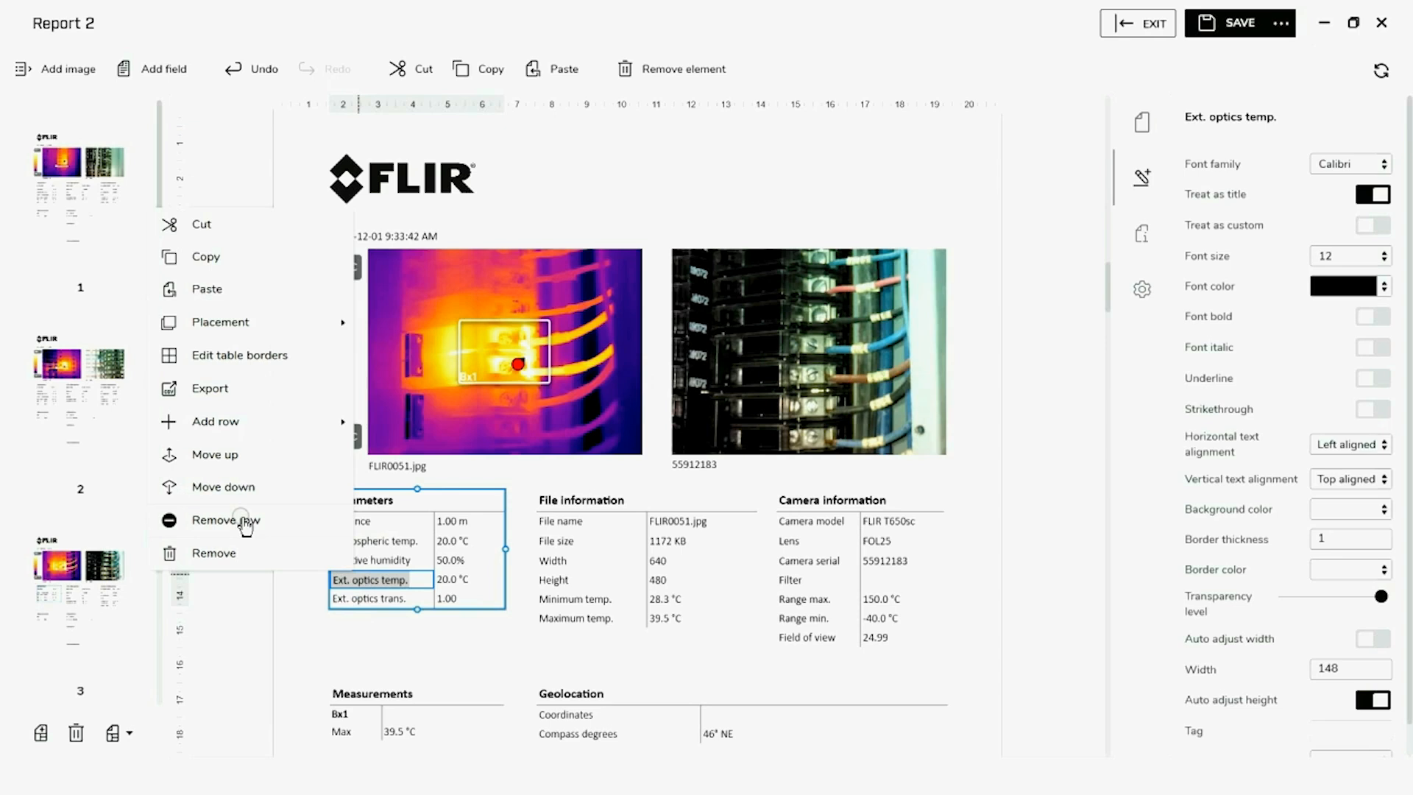
click(245, 519)
click(369, 574)
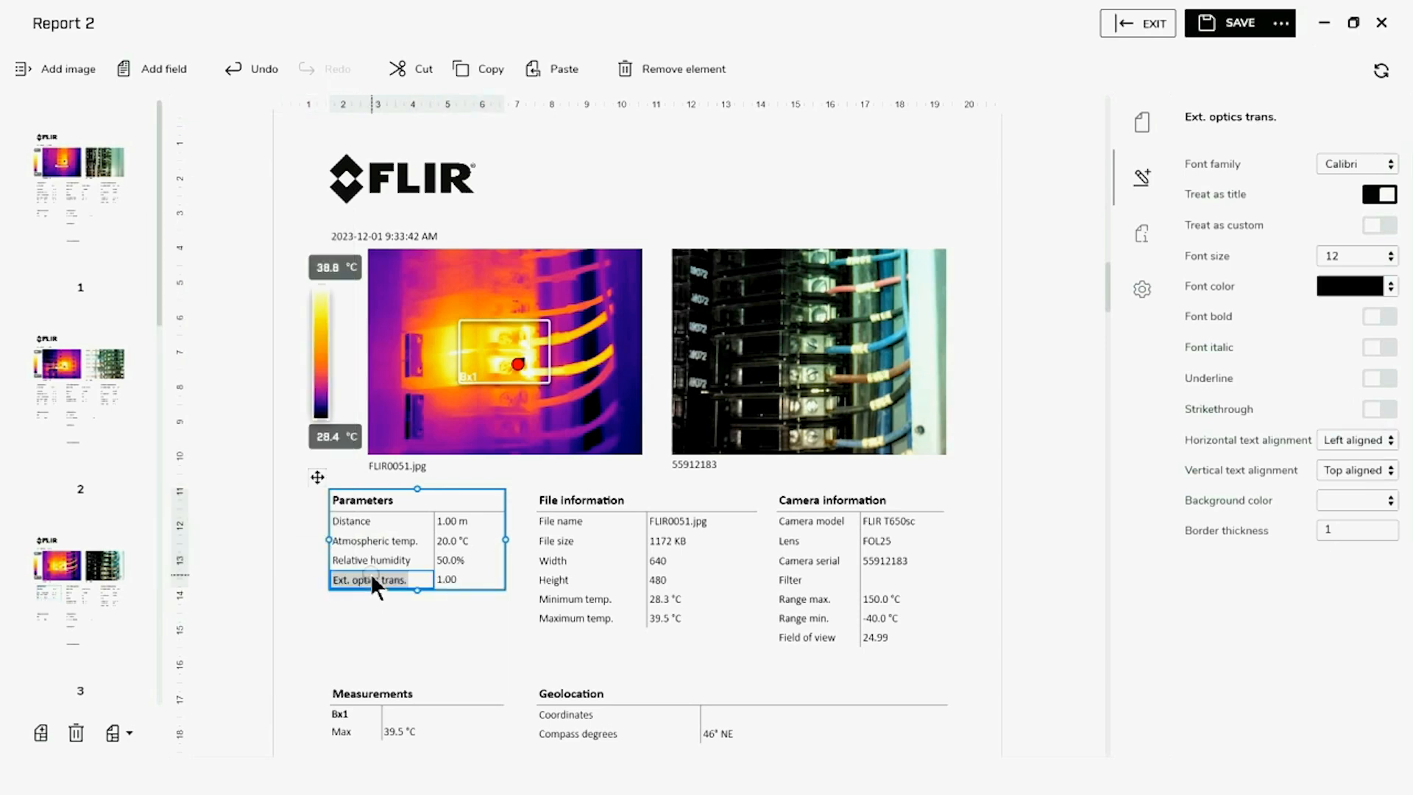
right_click(370, 574)
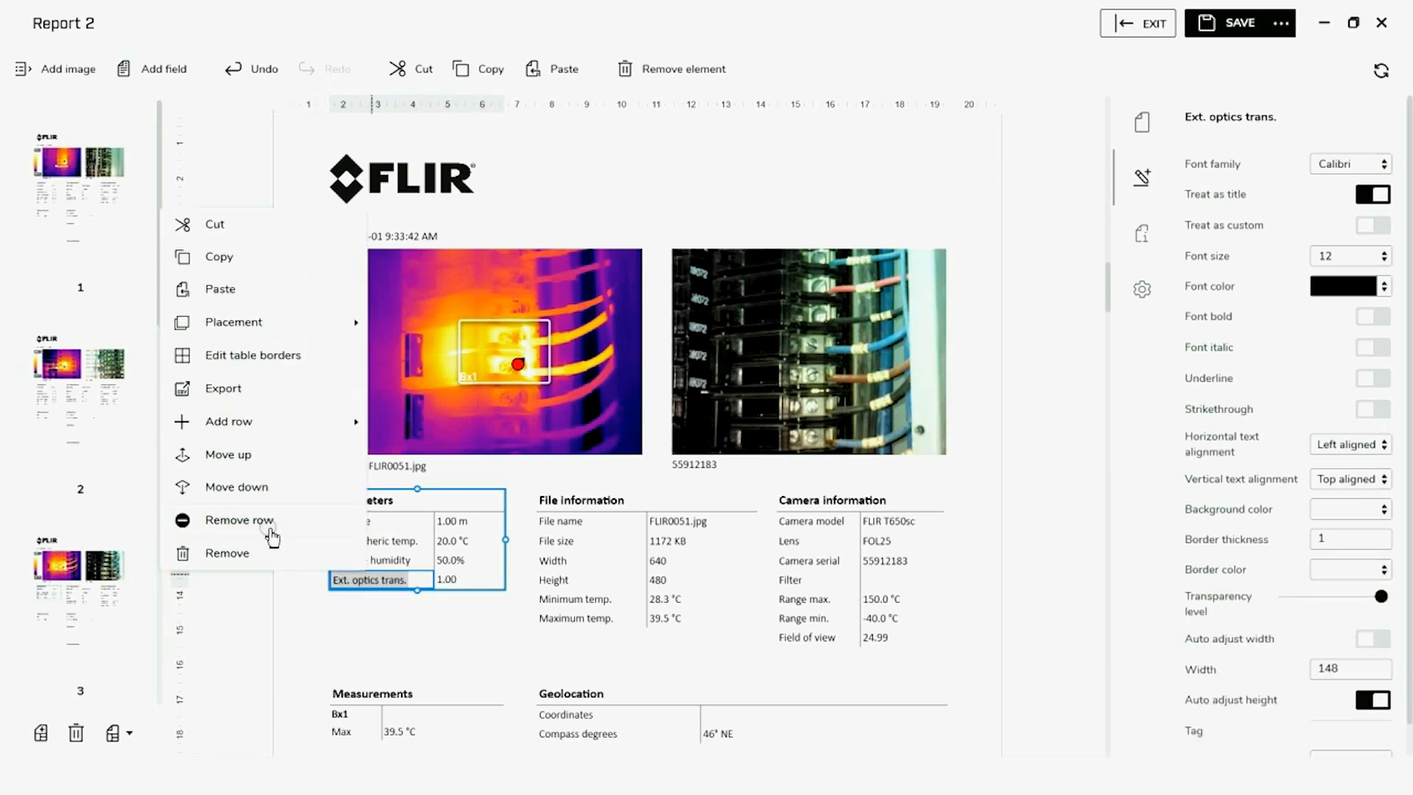
click(240, 520)
Start saving the report and name the report file "Sample Report"
scroll(1072, 542, down, 6)
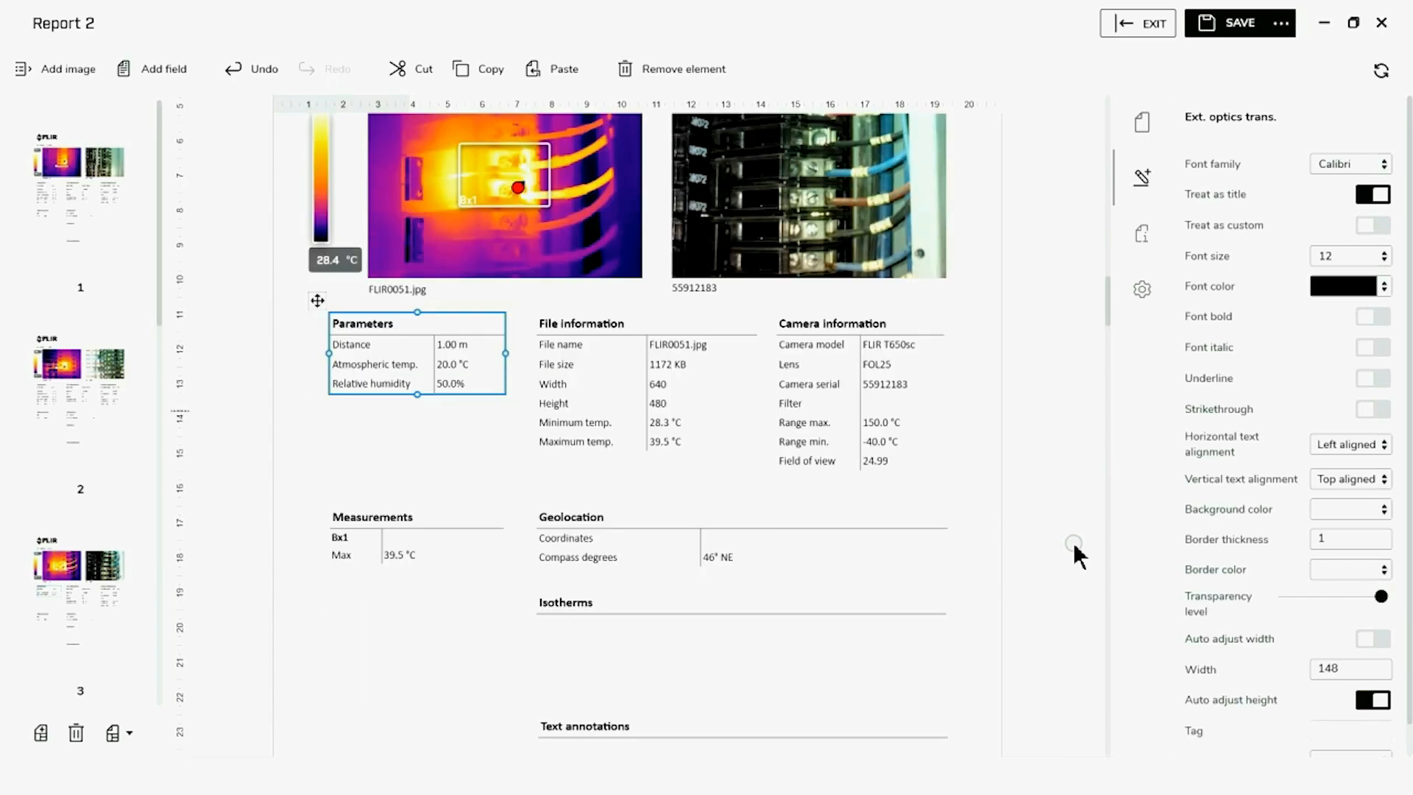
scroll(1074, 543, down, 7)
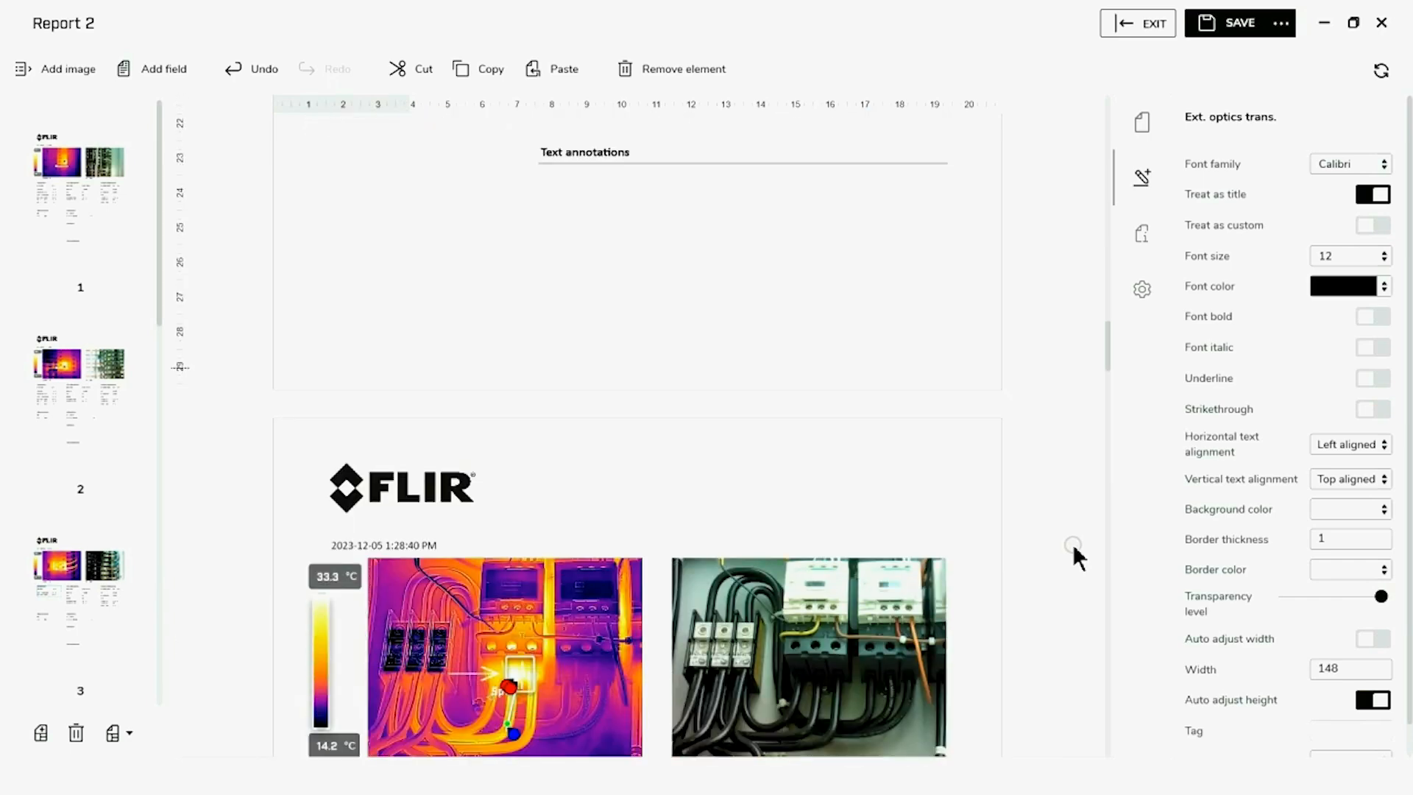
scroll(1072, 544, down, 1)
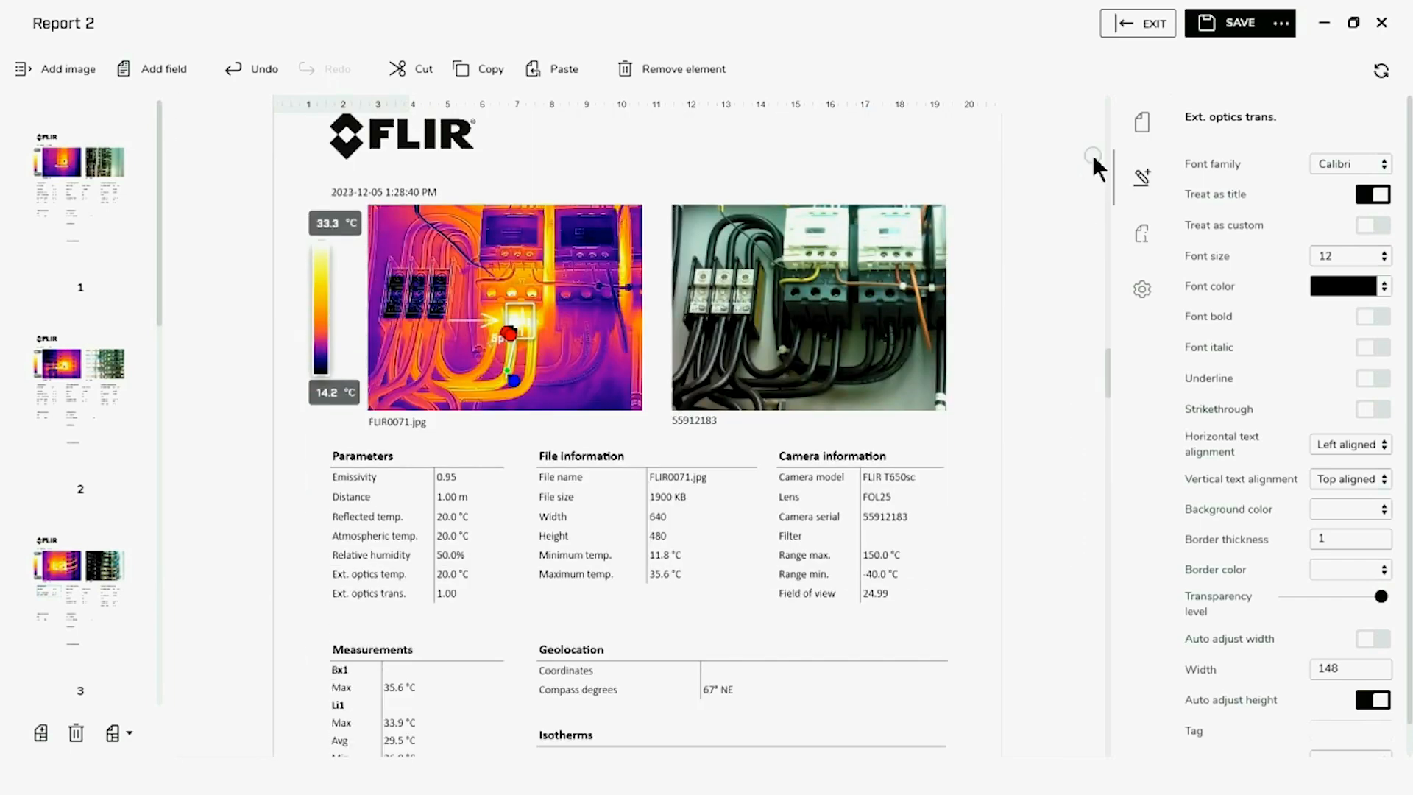
click(1228, 26)
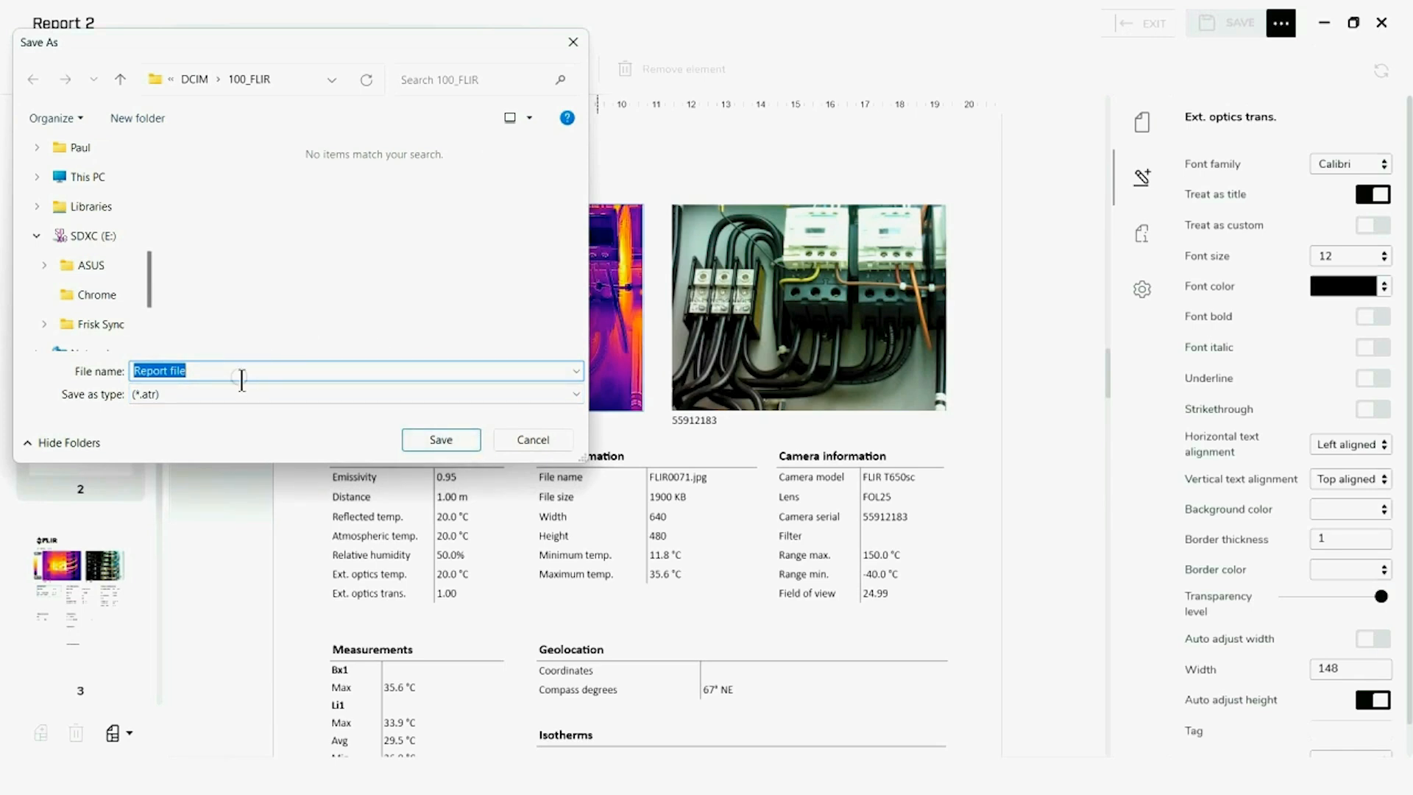
key(BackSpace)
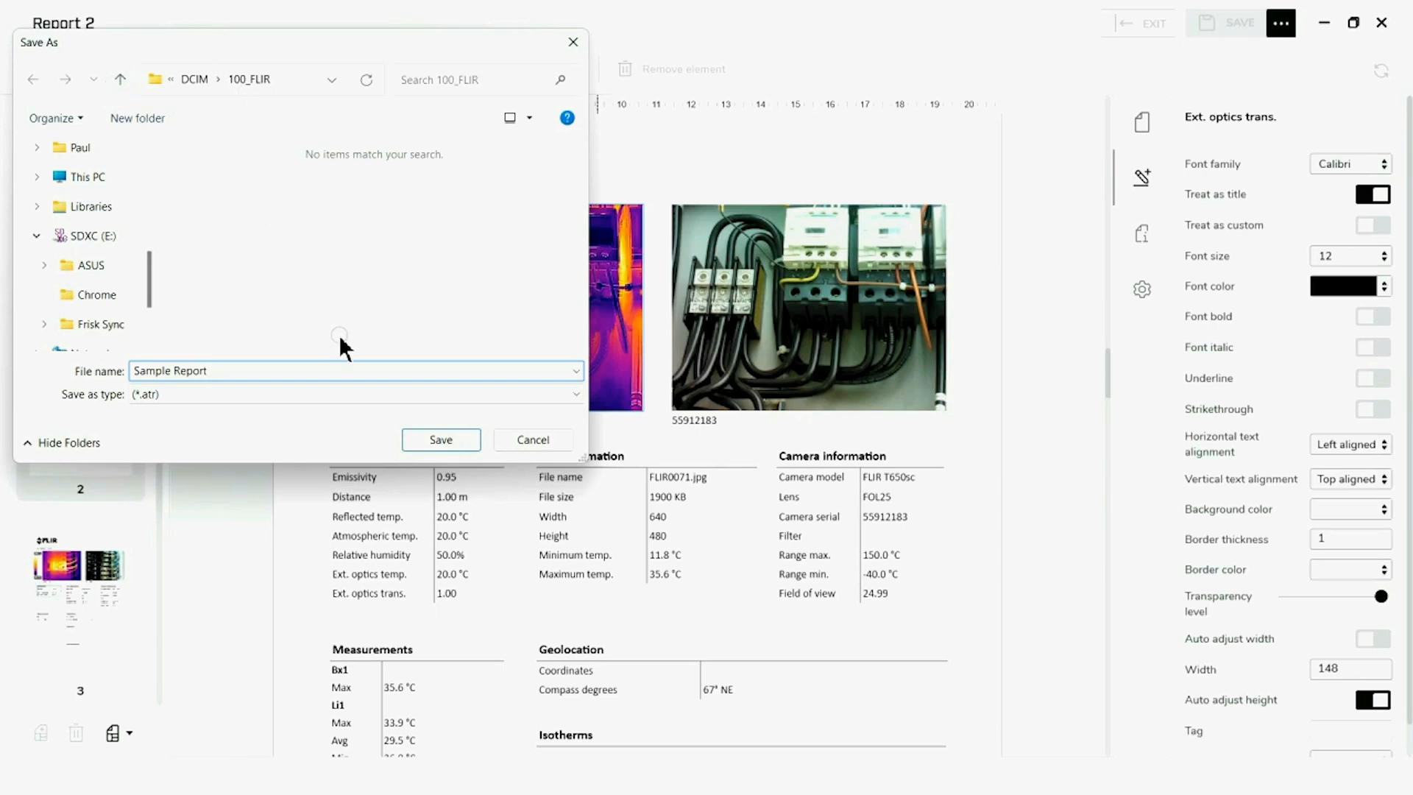
Save the report file in the Reports folder inside the FLIR documents folder
click(121, 82)
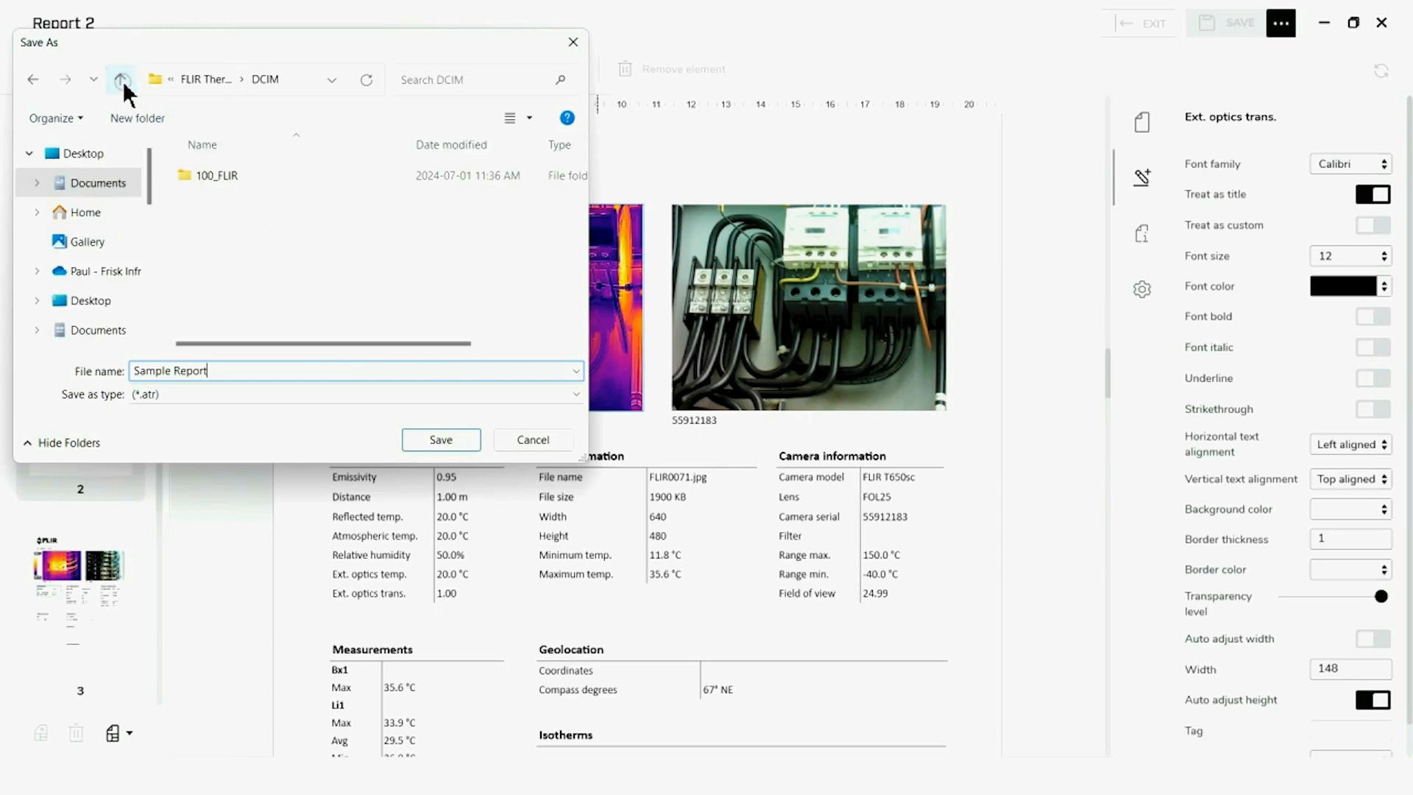
click(122, 83)
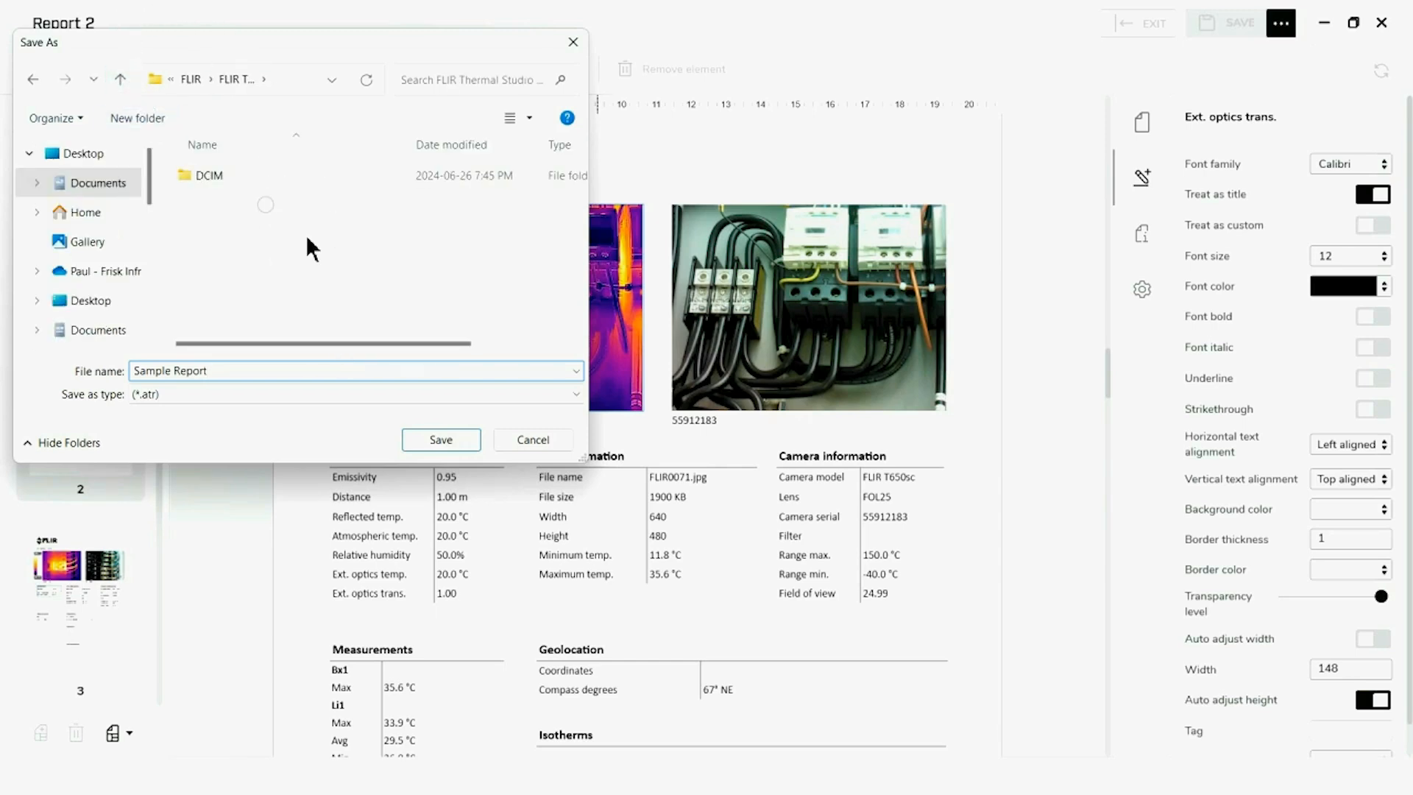
click(121, 82)
scroll(249, 262, down, 2)
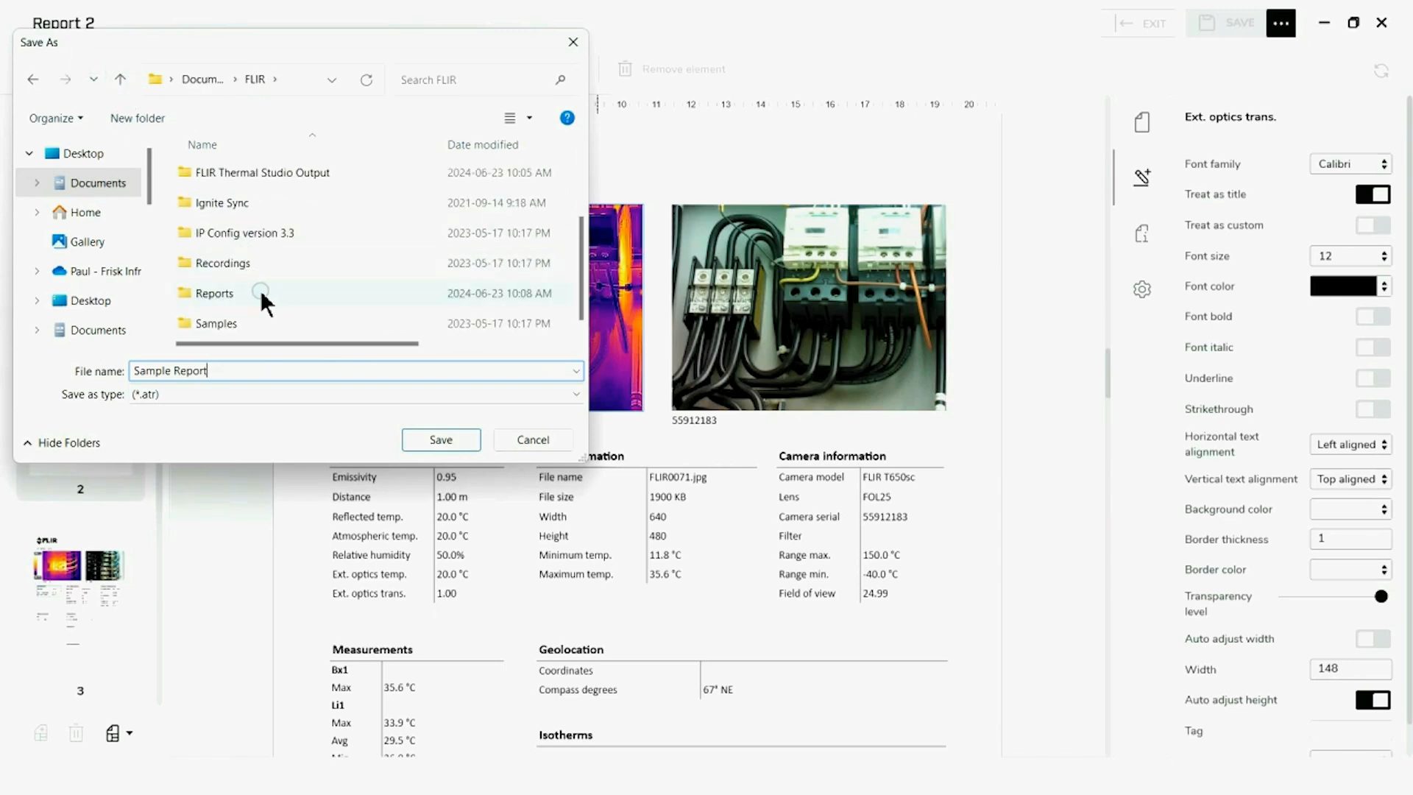
click(259, 289)
click(429, 436)
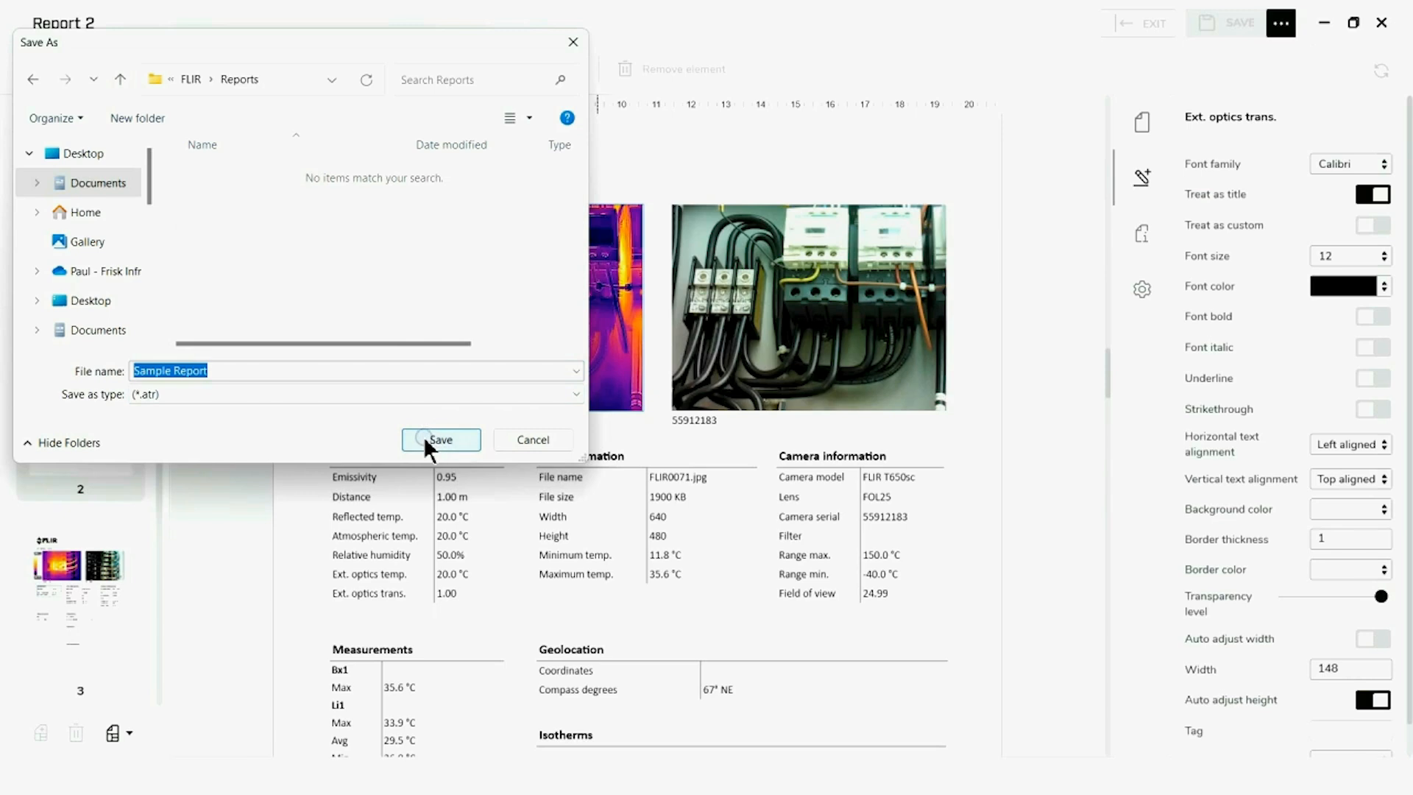
click(414, 440)
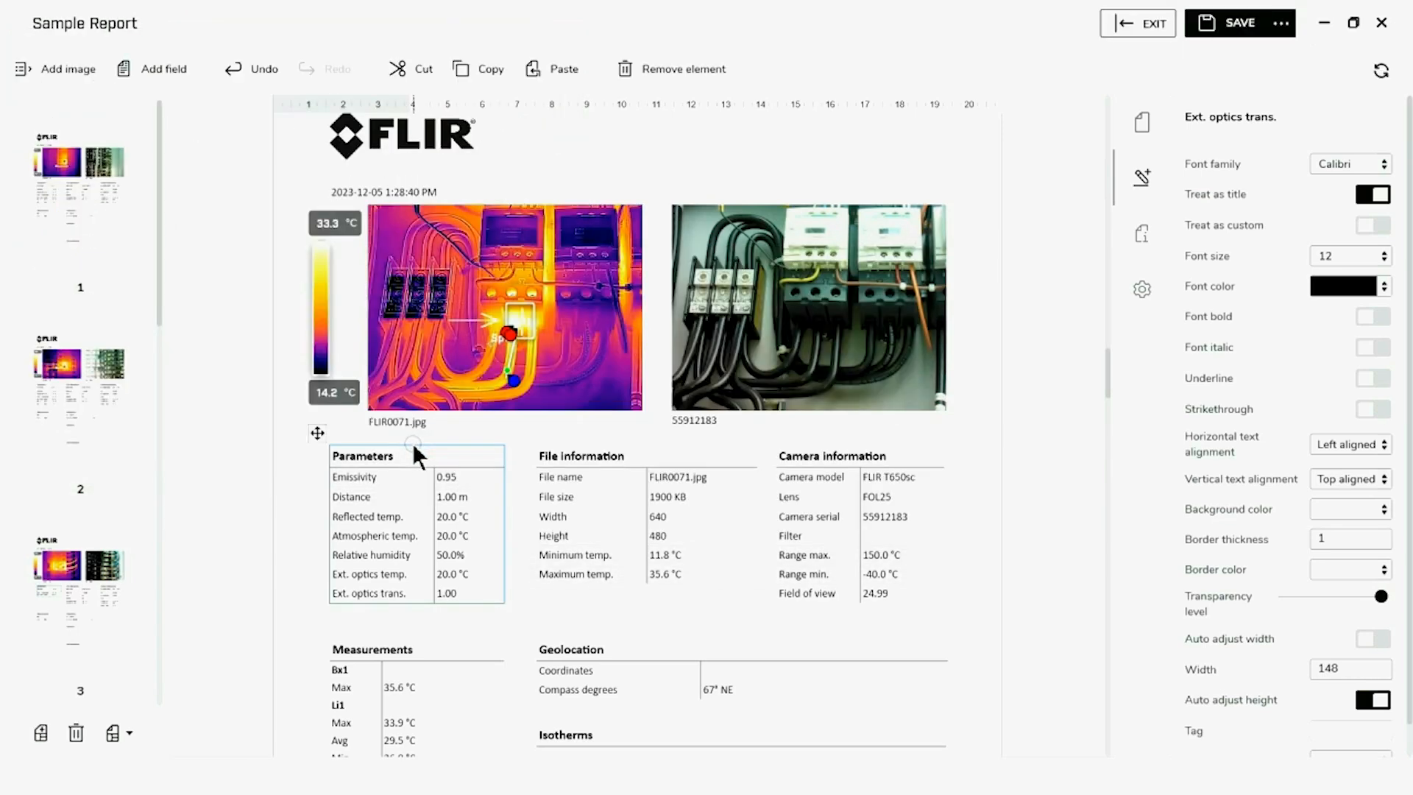
Print the report with Microsoft Print to PDF, saving it in the Reports folder as "Sample PDF Report"
click(1281, 22)
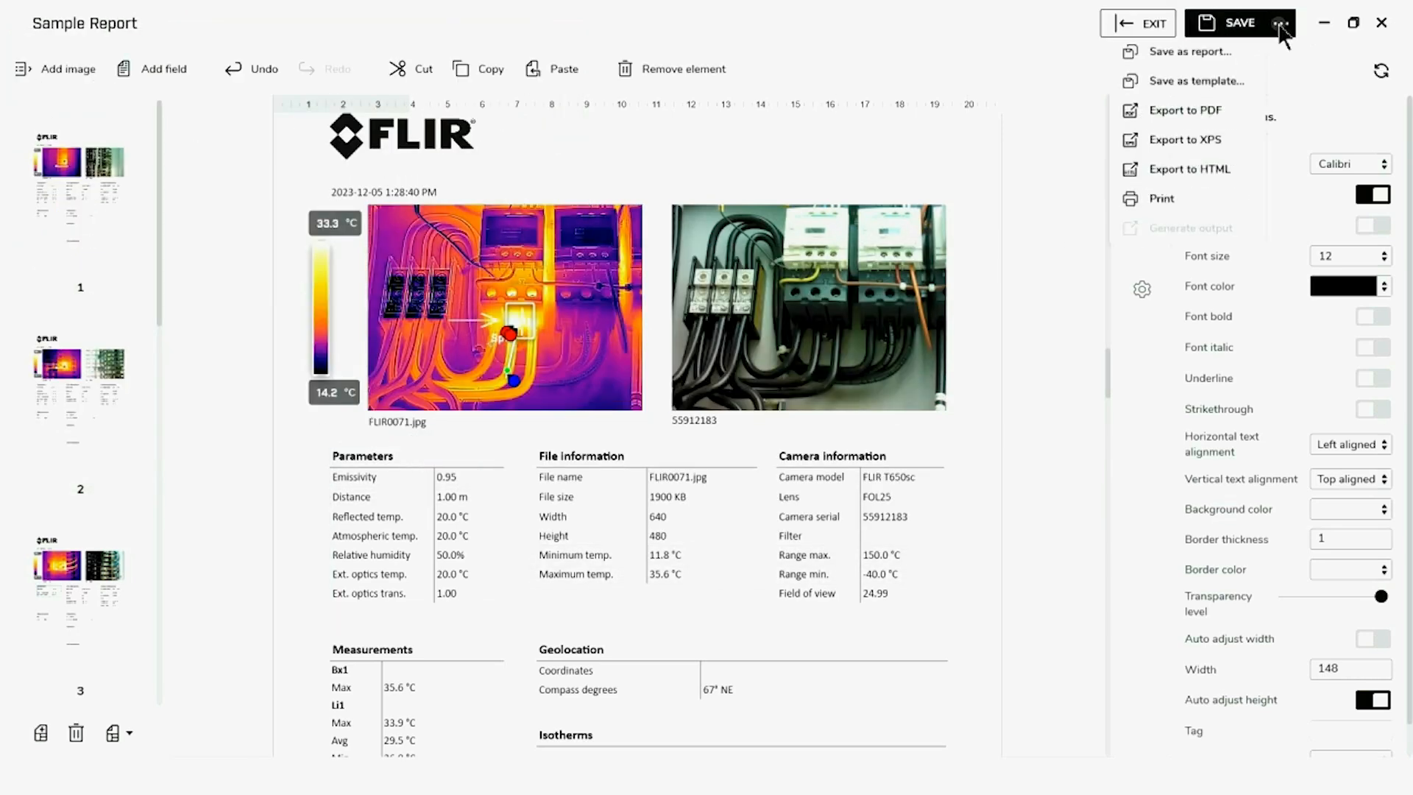
click(1169, 201)
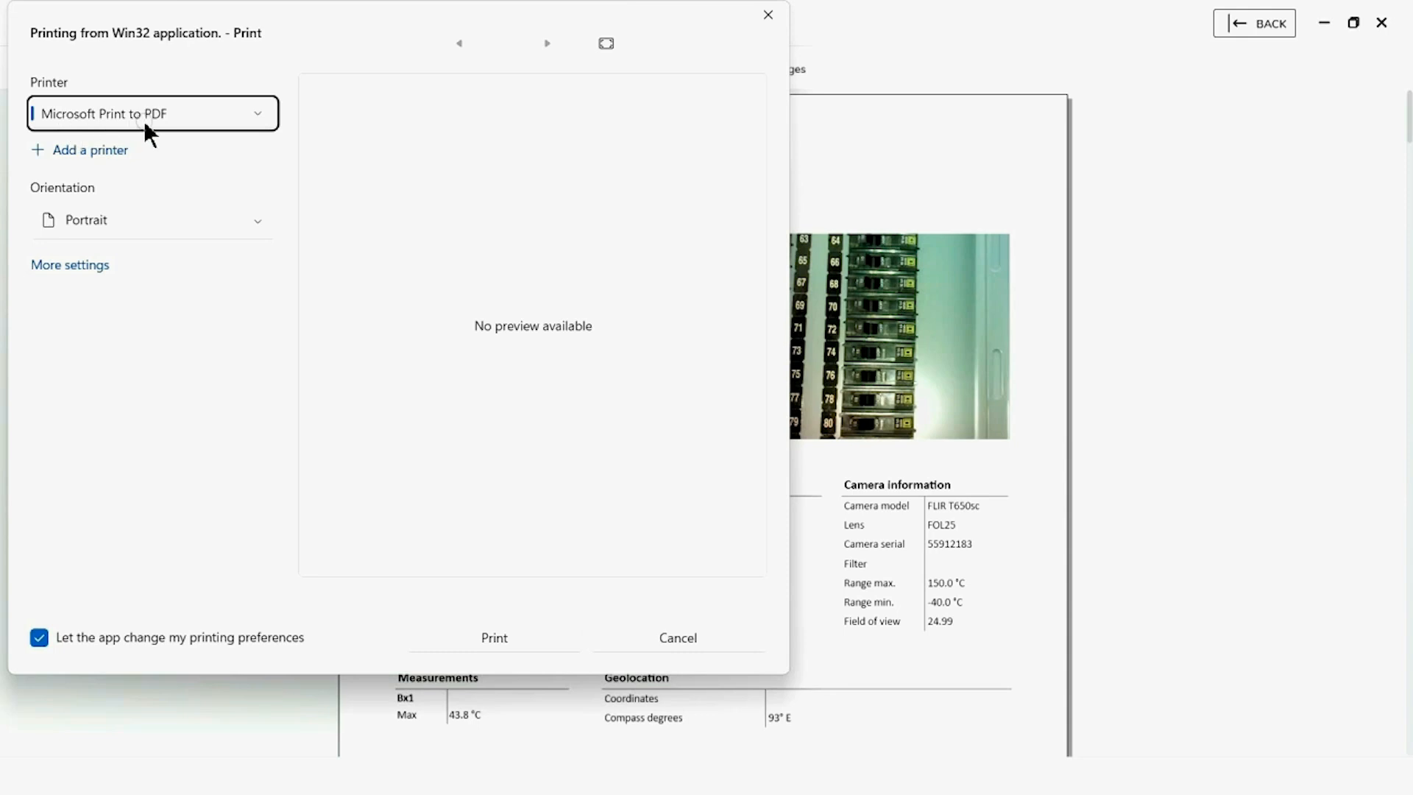
click(471, 635)
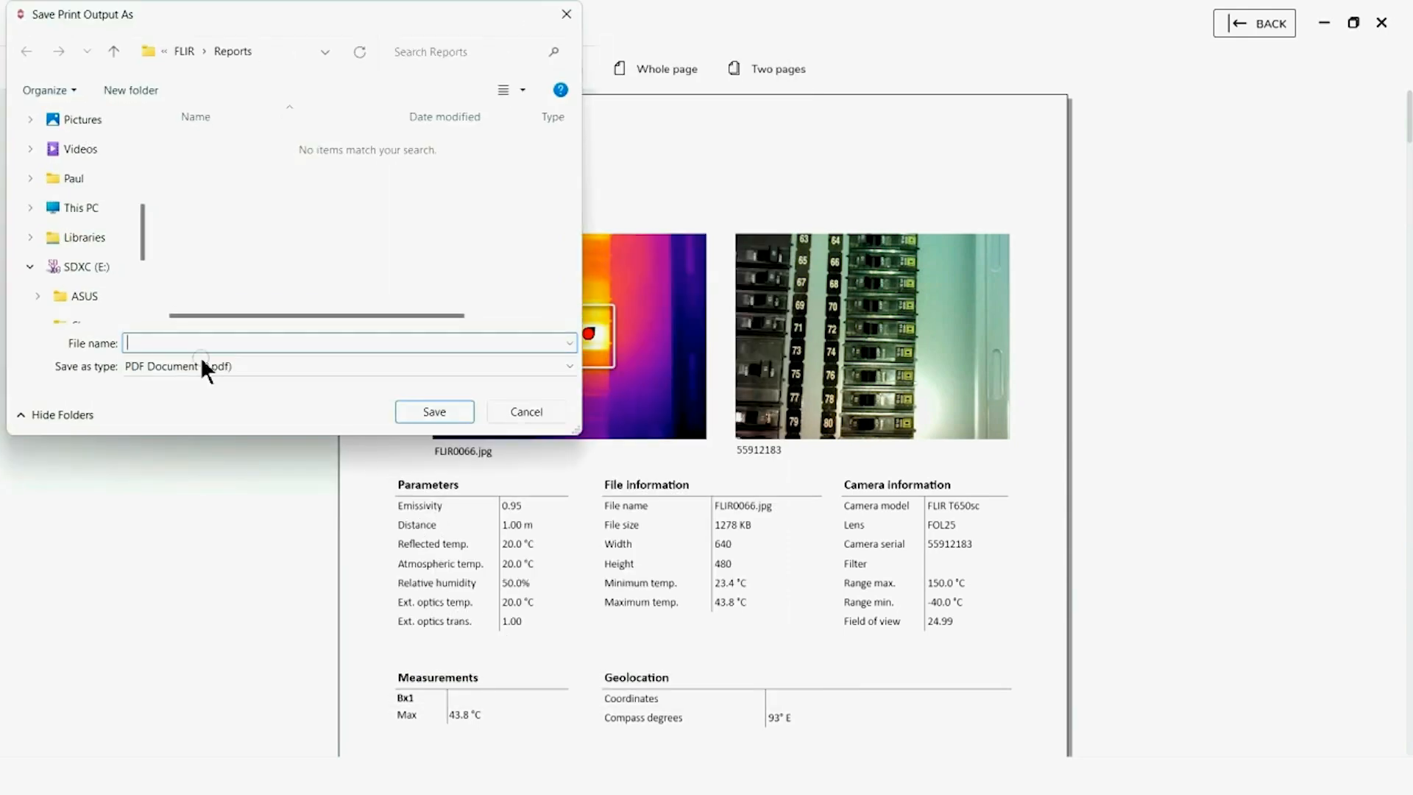
click(240, 342)
text(Sam)
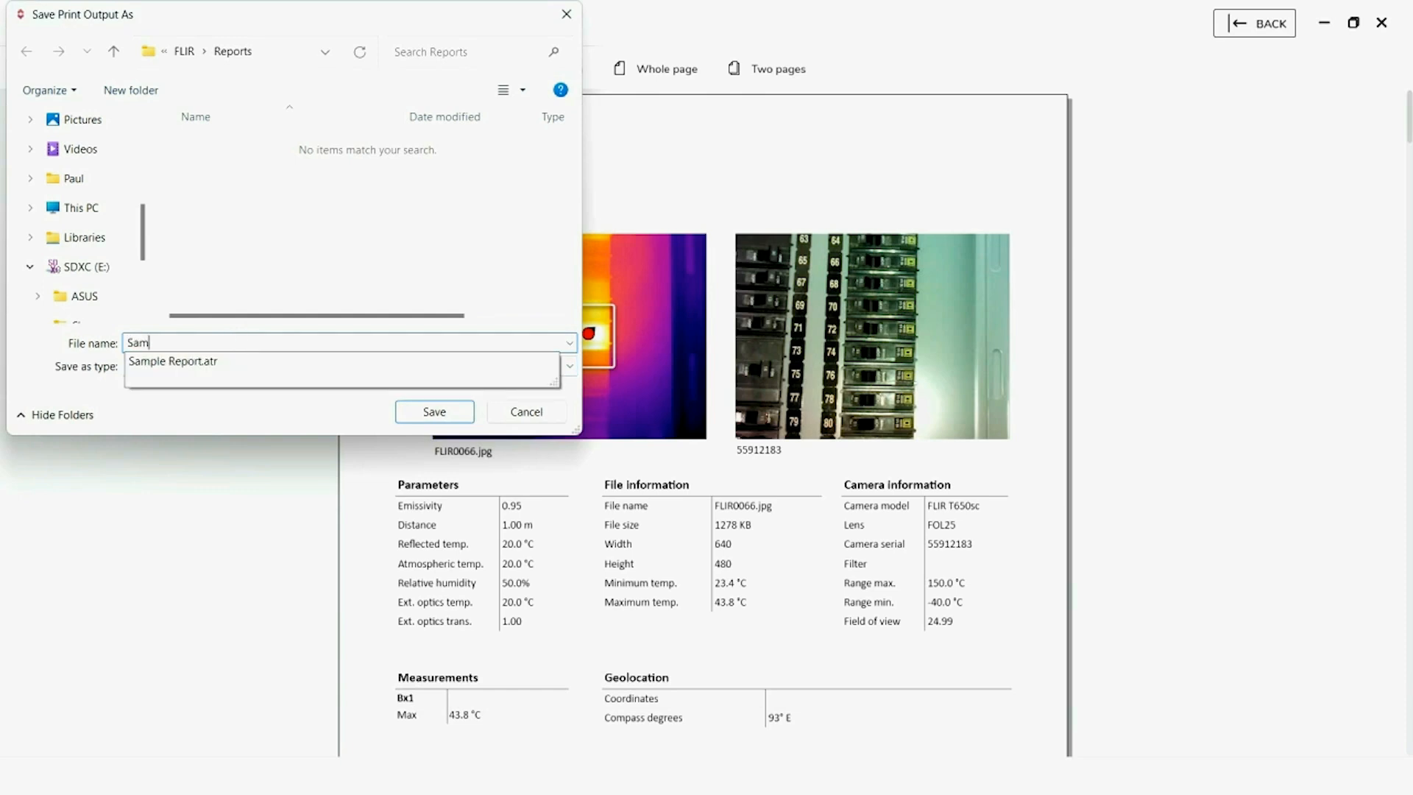
text(ple PDF Report)
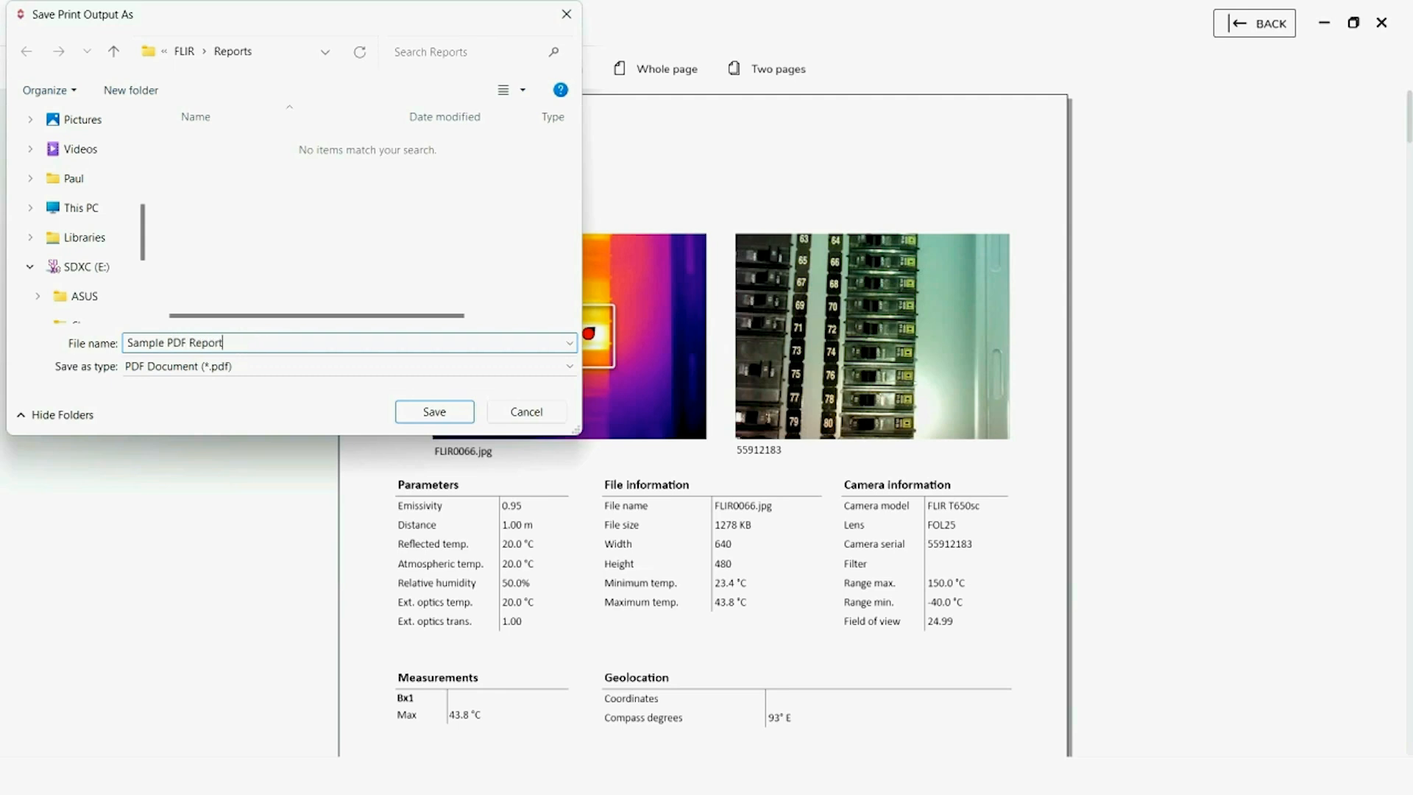
click(465, 414)
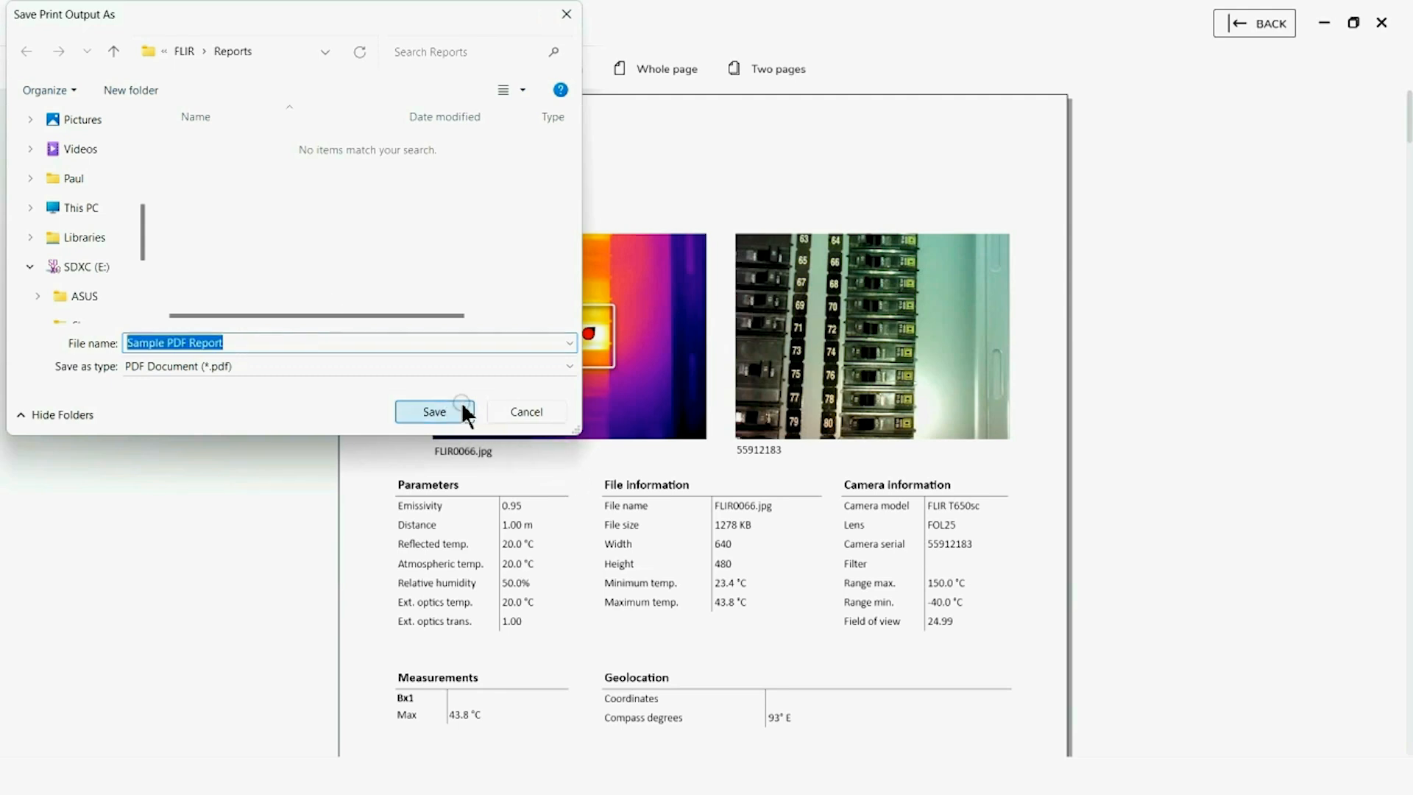
Leave the print preview and the report editor, and reopen the saved Sample Report from the thermal reports
click(1255, 29)
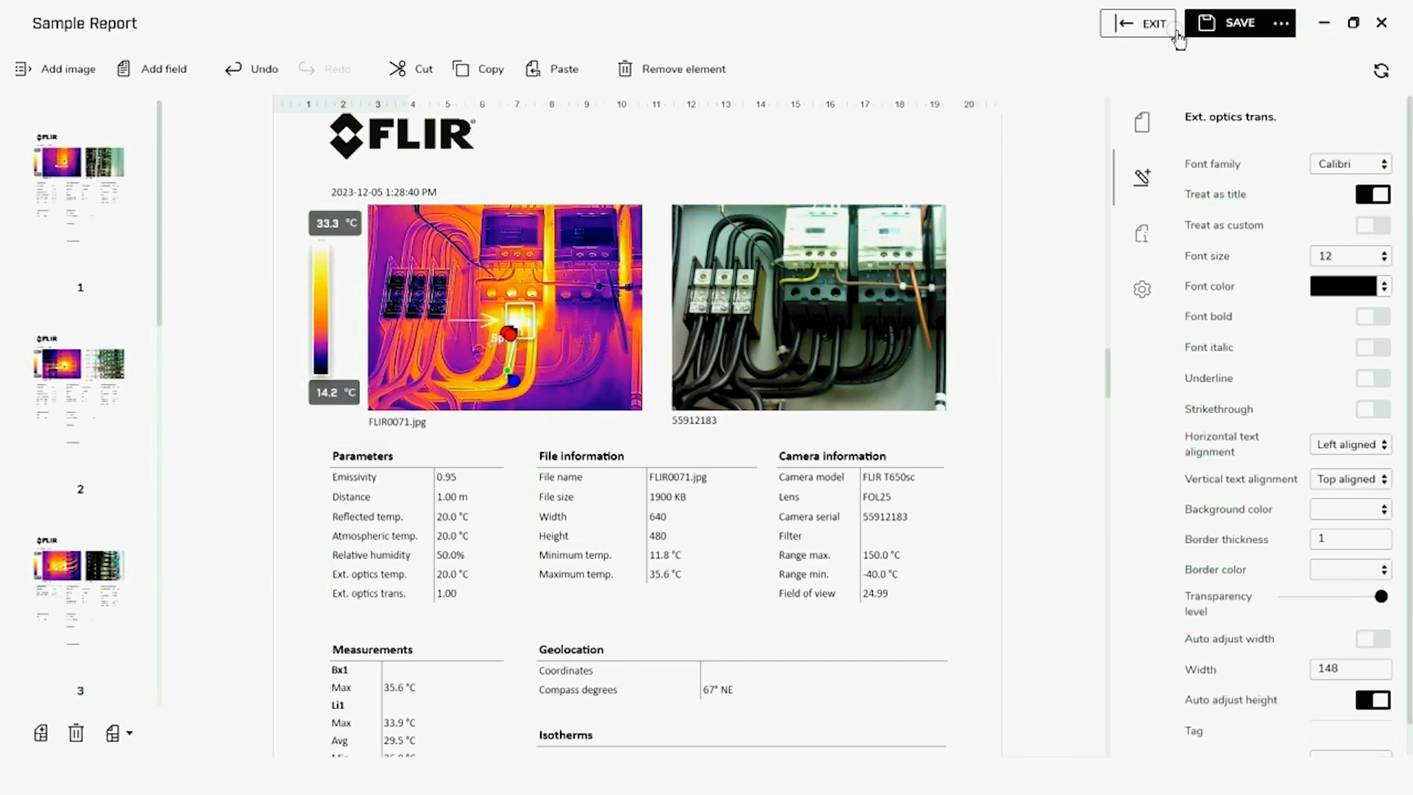
click(1141, 23)
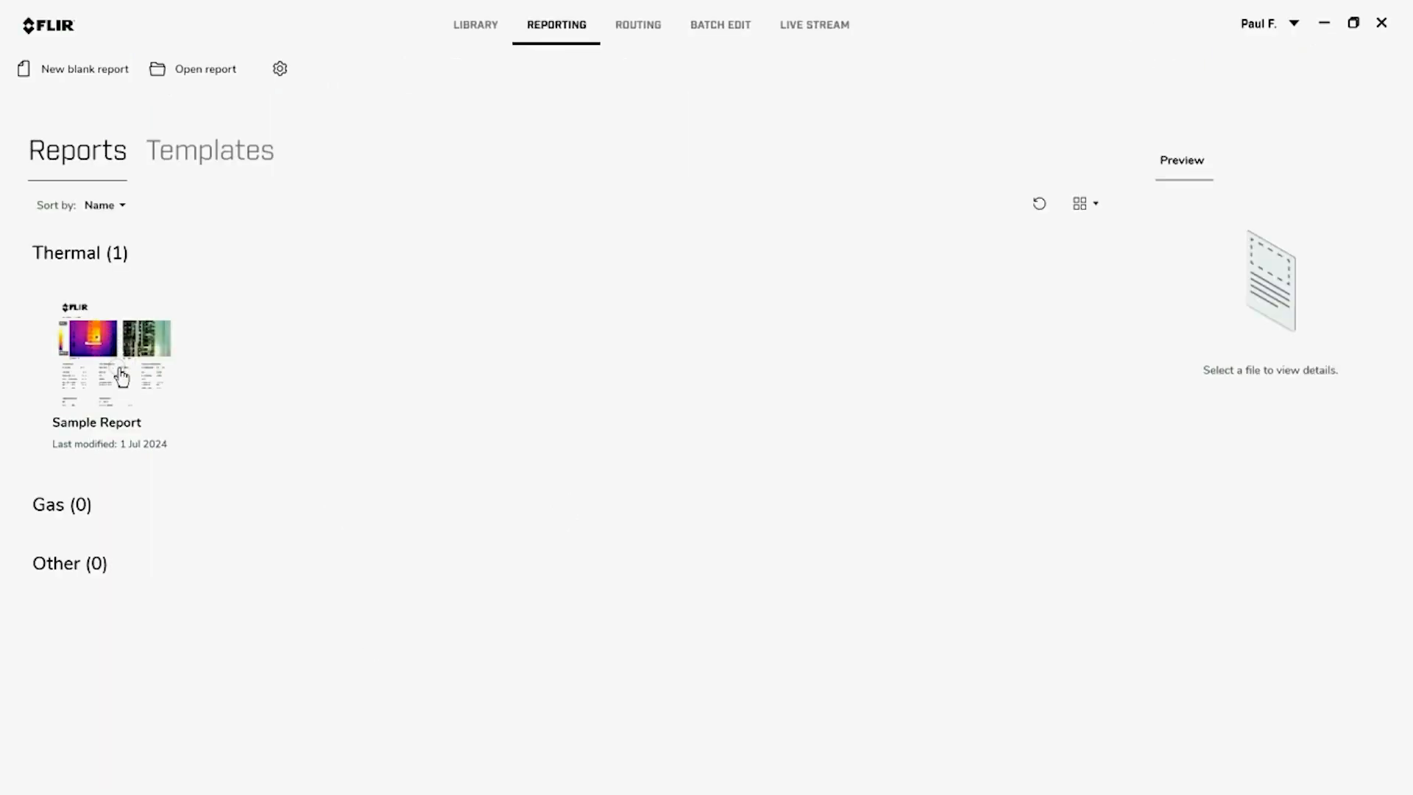
double_click(121, 378)
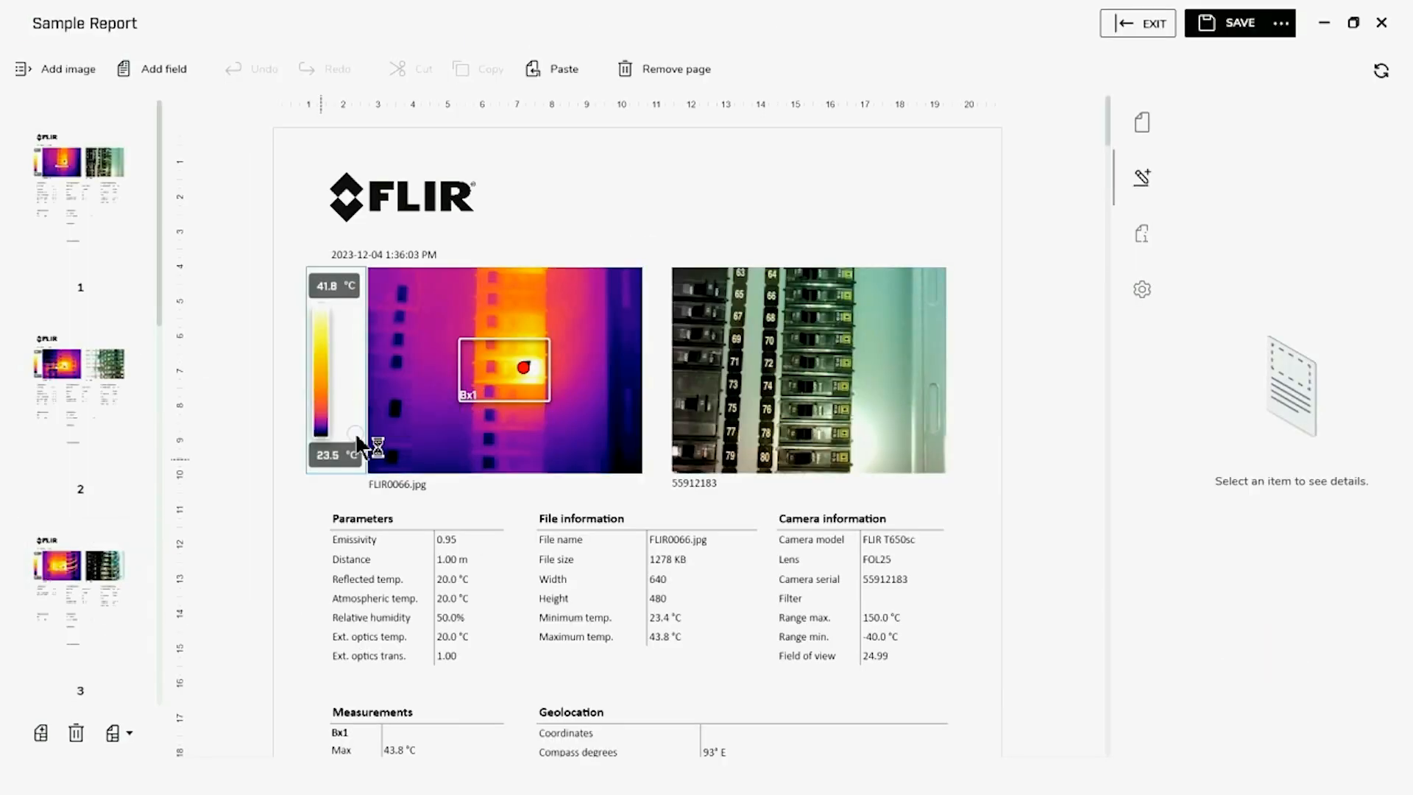
Open the FLIR0066 thermal image from report page 1 for editing and shrink the Bx1 rectangle tightly around the hot spot
click(445, 404)
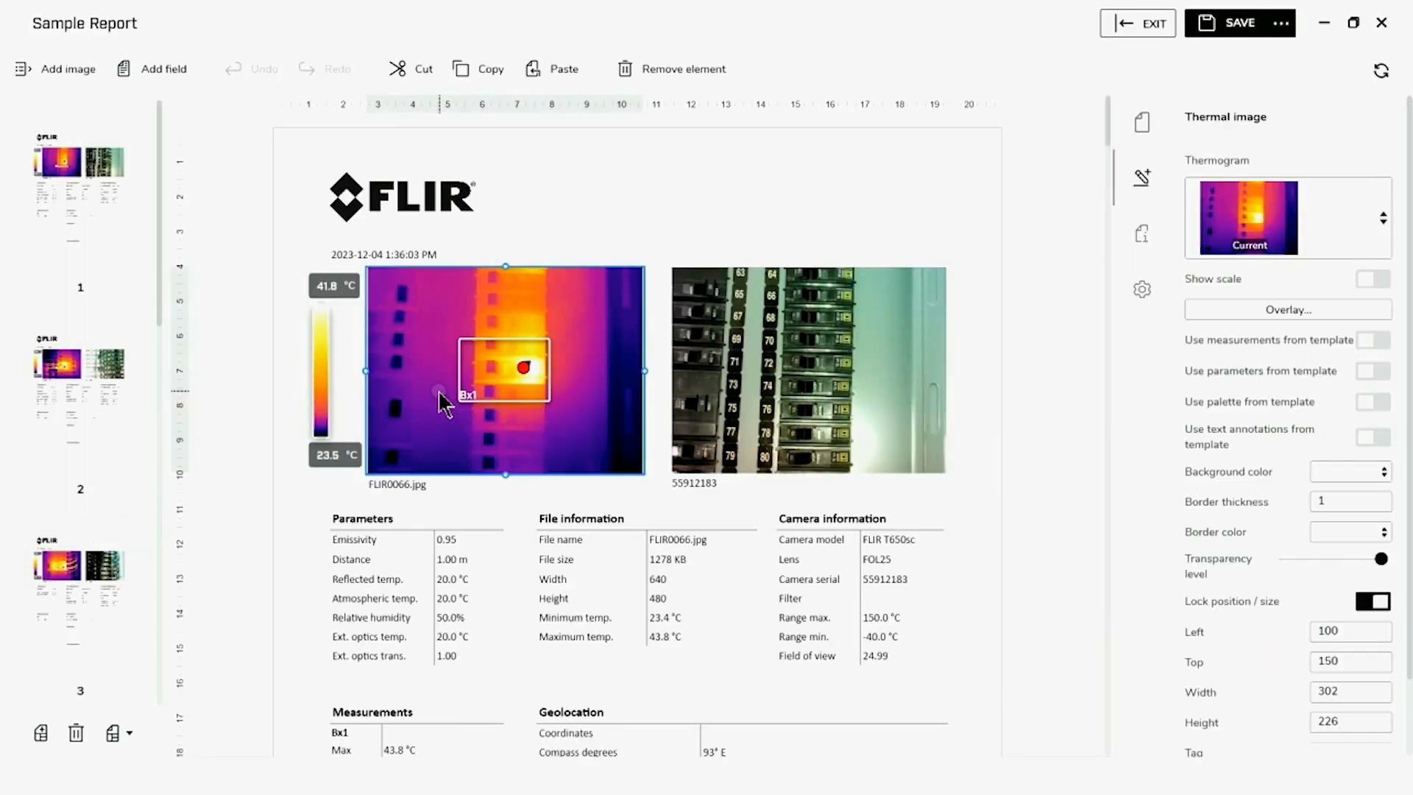
double_click(451, 394)
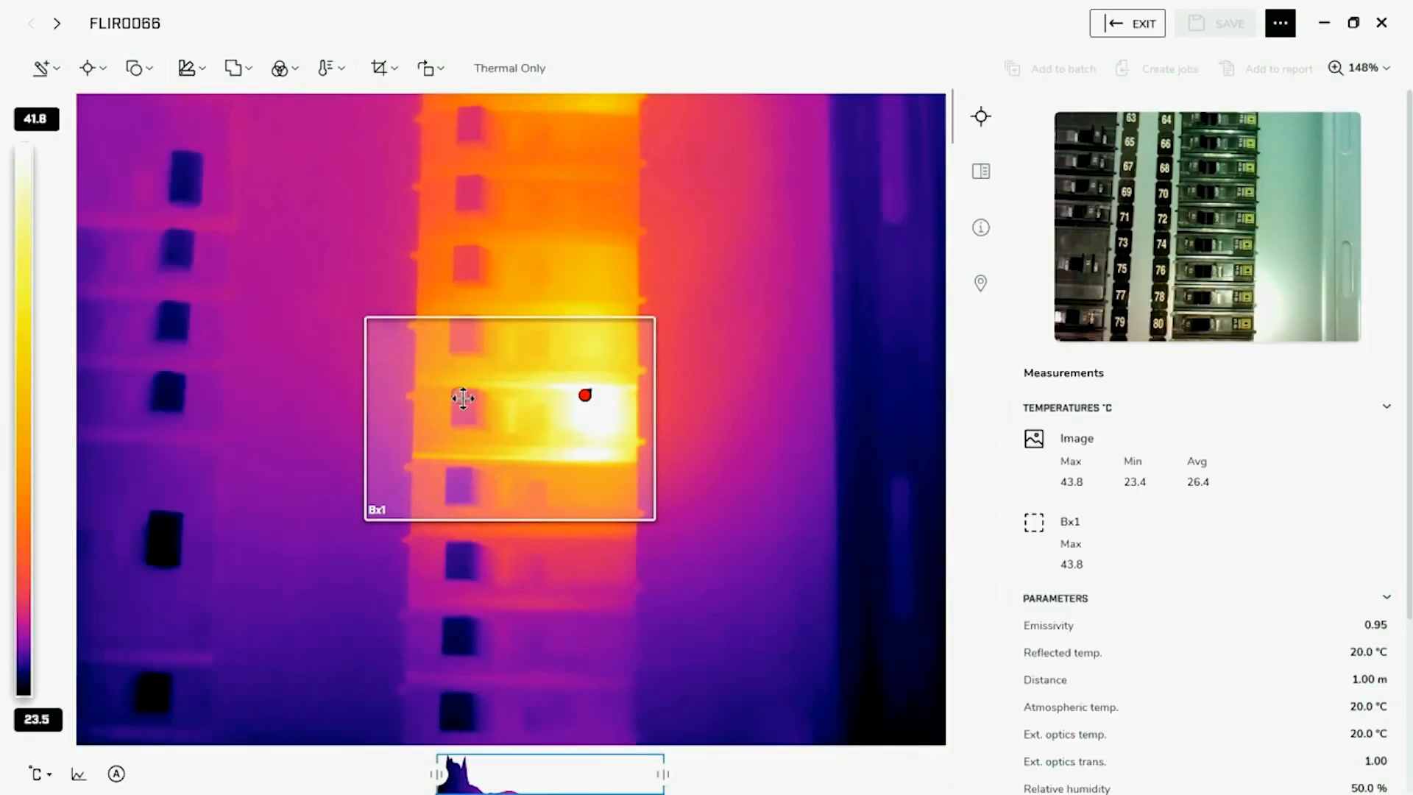
click(436, 502)
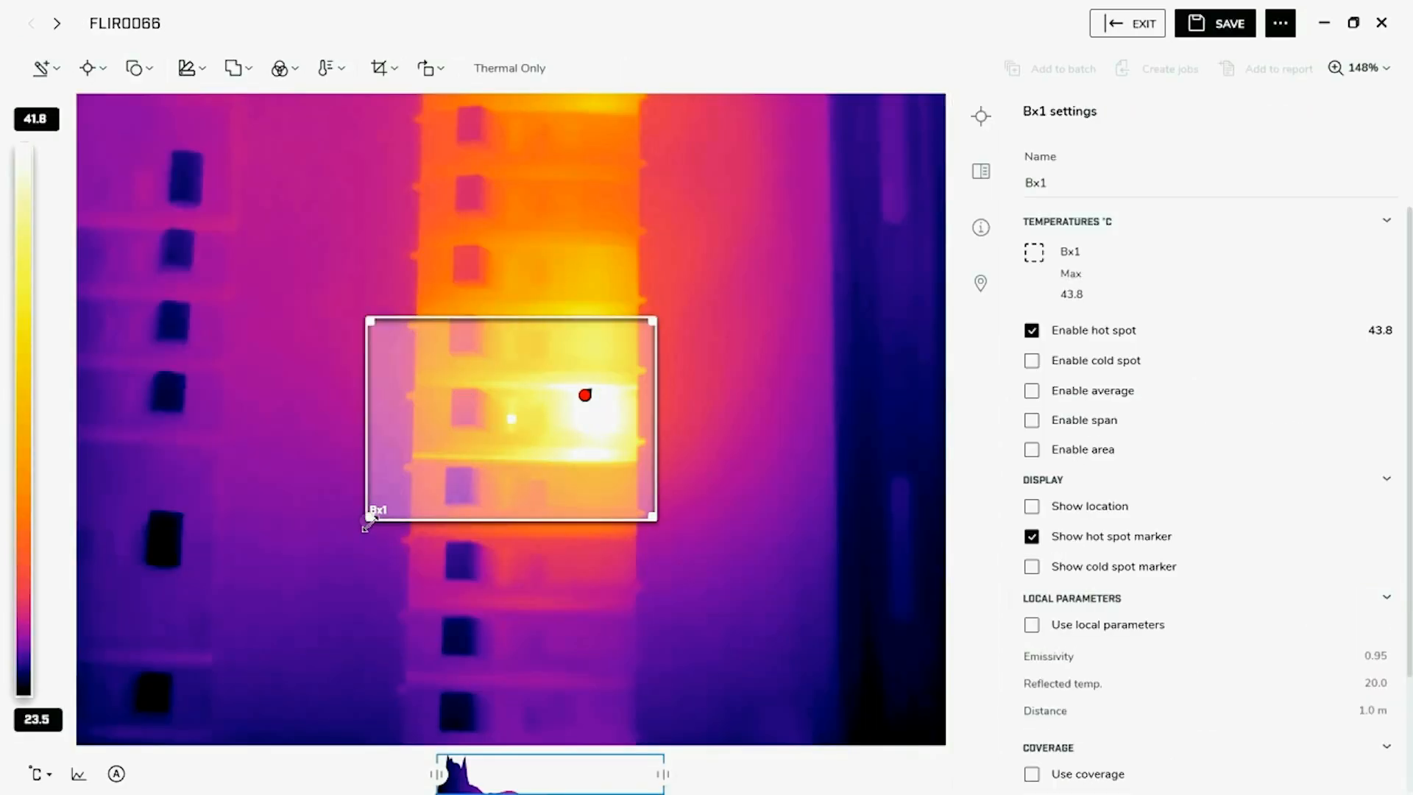
drag(367, 520, 495, 464)
drag(555, 350, 560, 374)
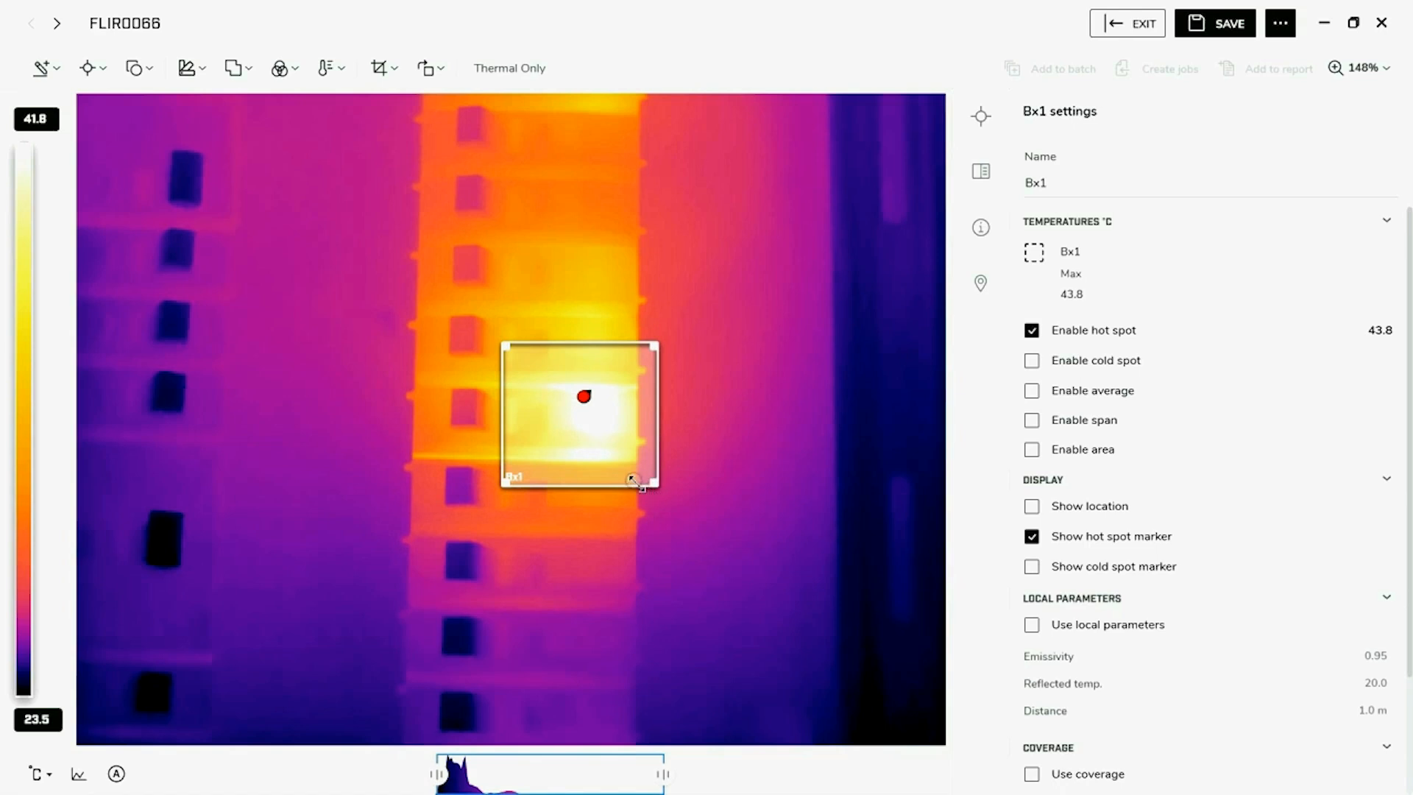
drag(654, 483, 638, 459)
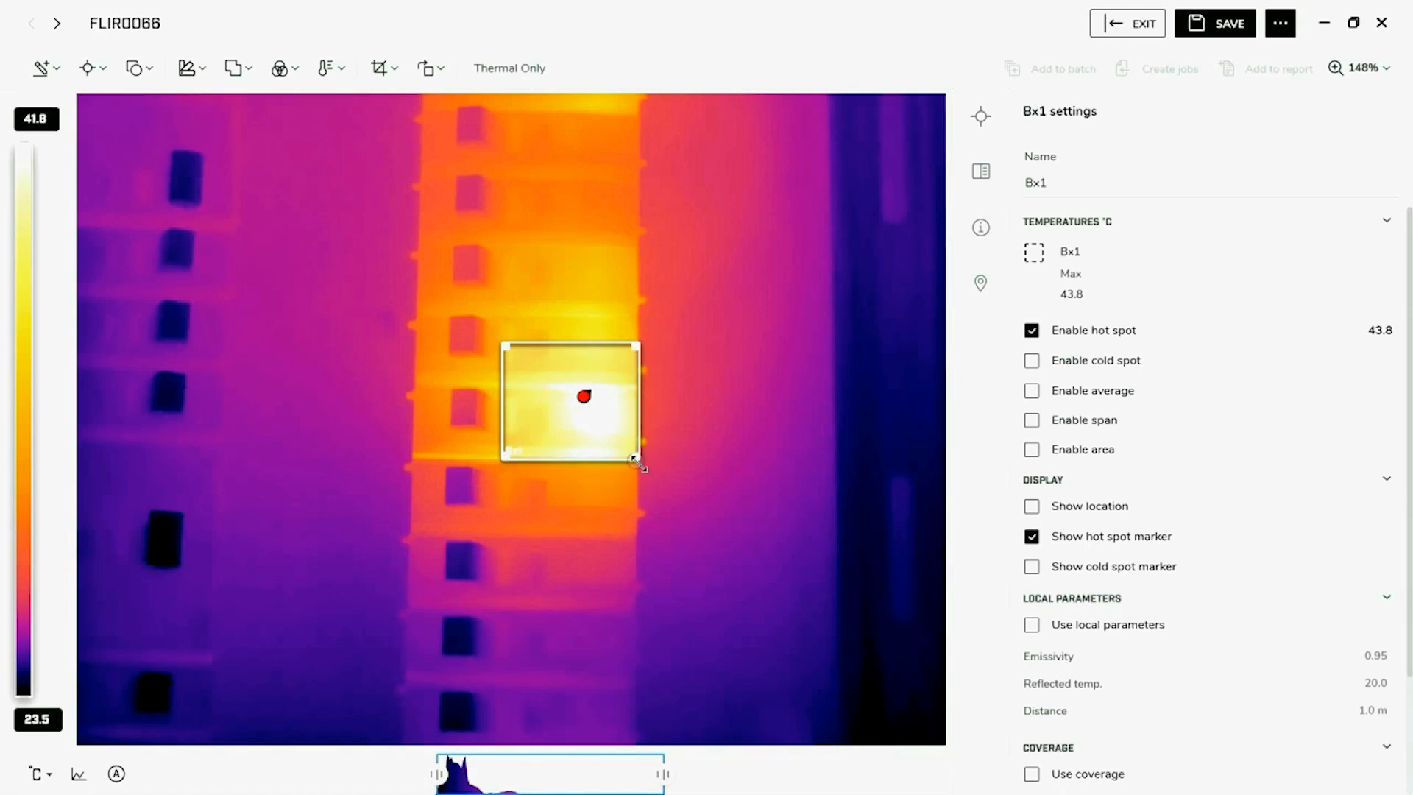
Add a spotmeter on the breaker just above the Bx1 rectangle
click(101, 68)
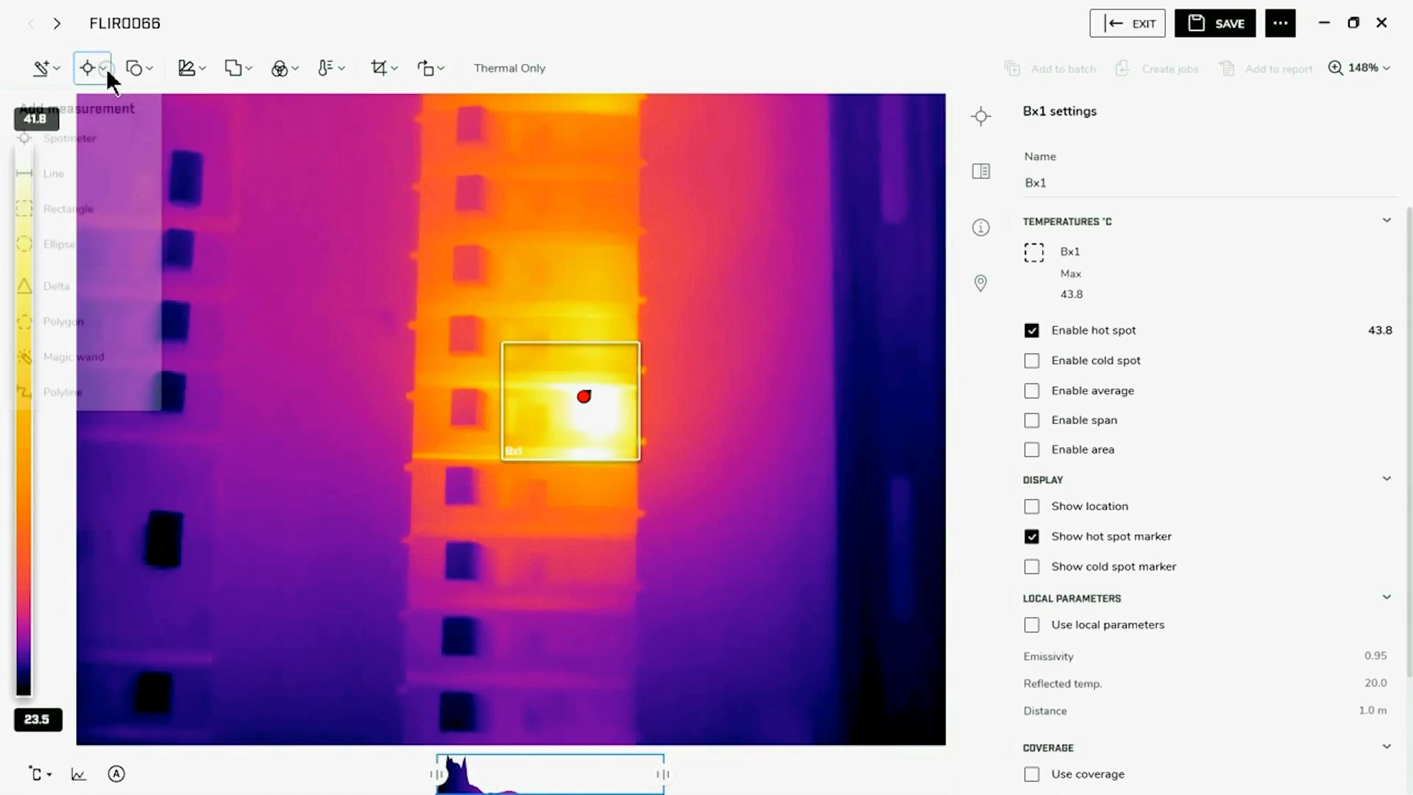
click(73, 140)
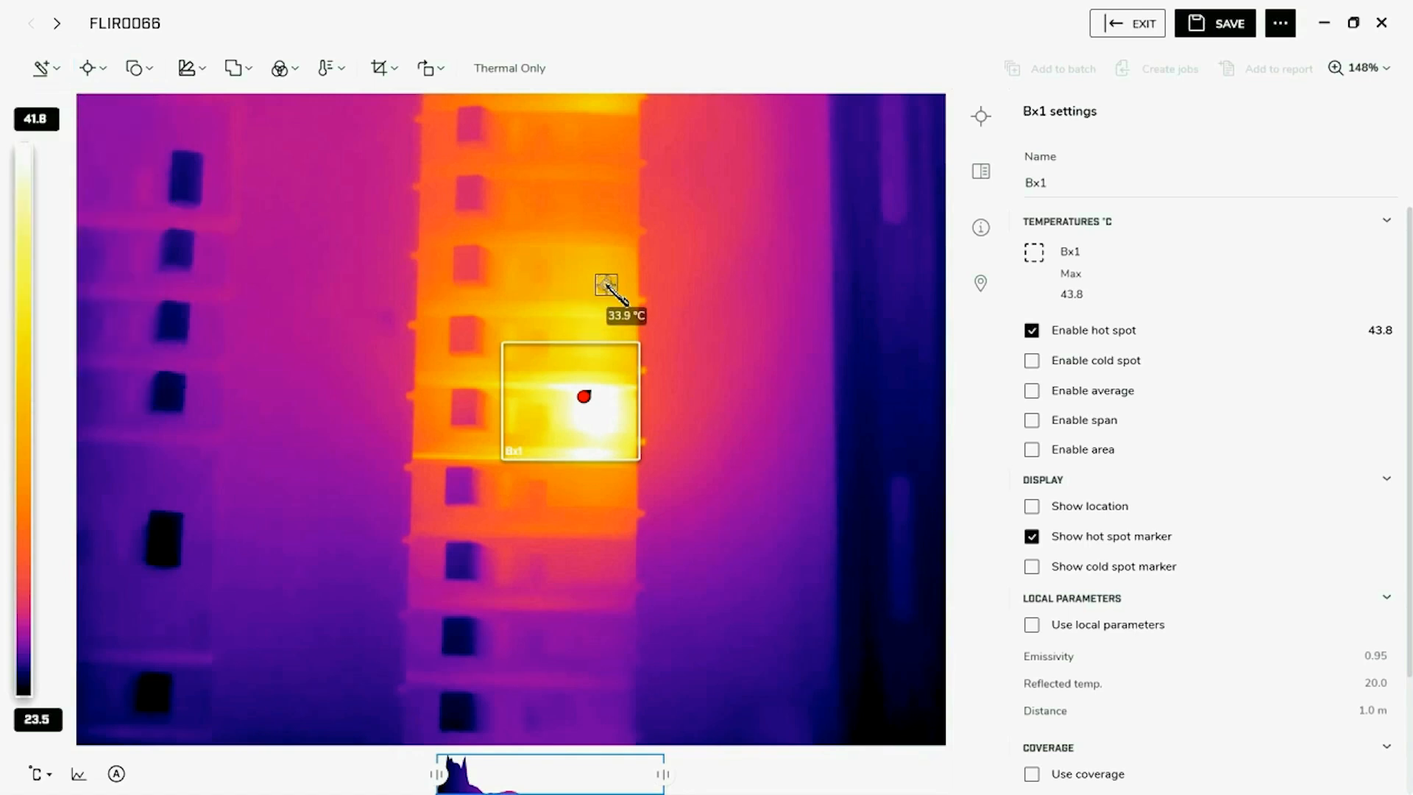
click(596, 283)
click(736, 304)
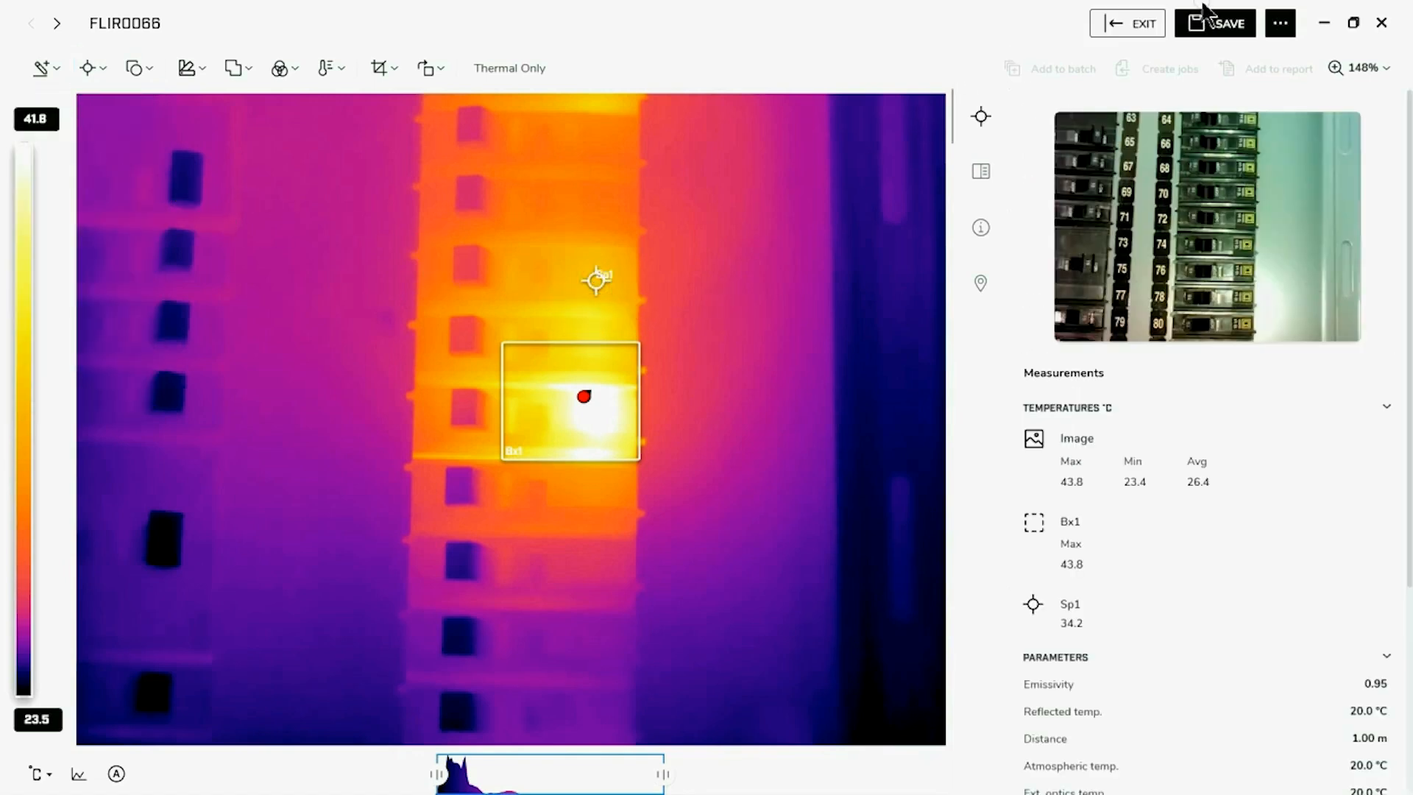
Save the changes to FLIR0066 and return to the report to check its Measurements table on page 1
click(1210, 35)
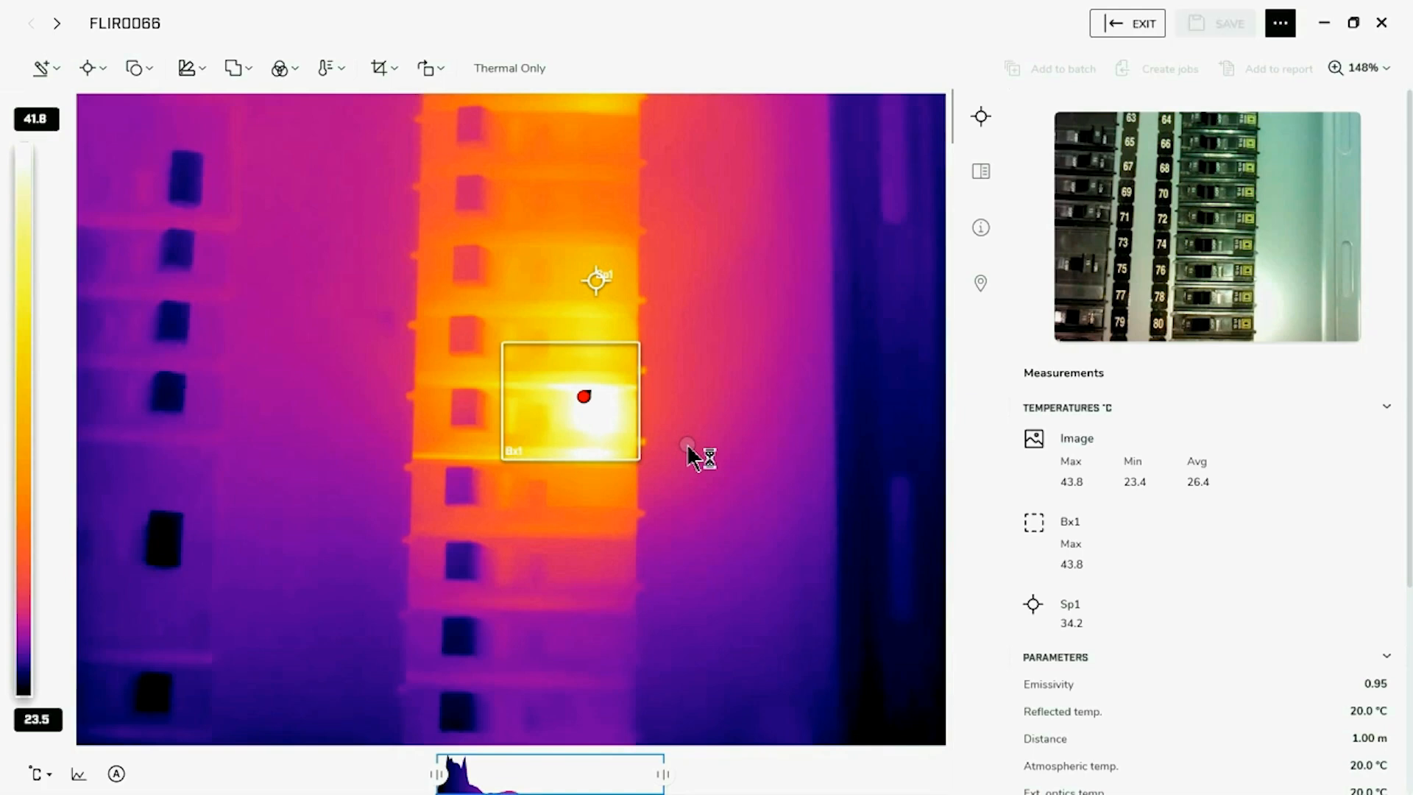
click(1137, 34)
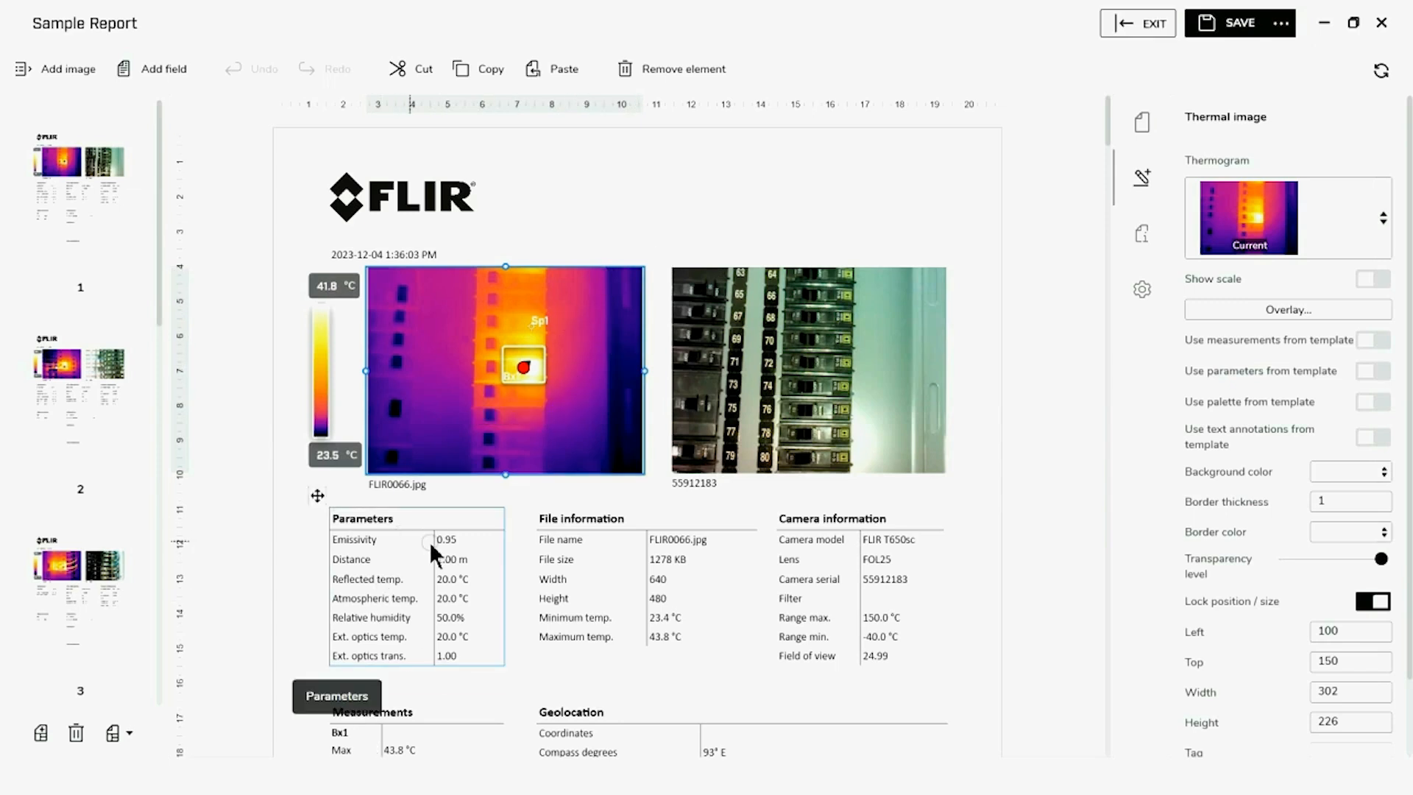
scroll(832, 651, down, 1)
scroll(832, 652, down, 1)
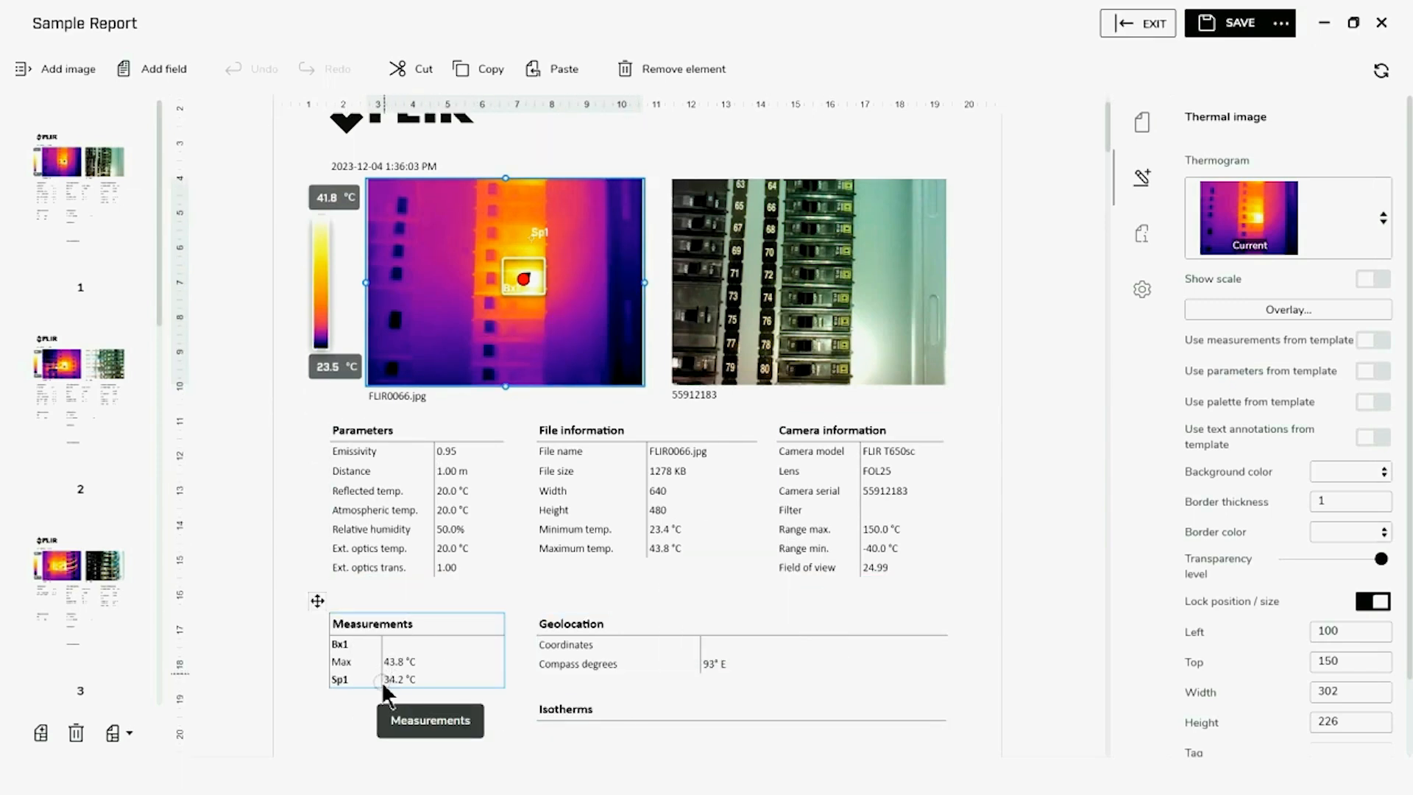